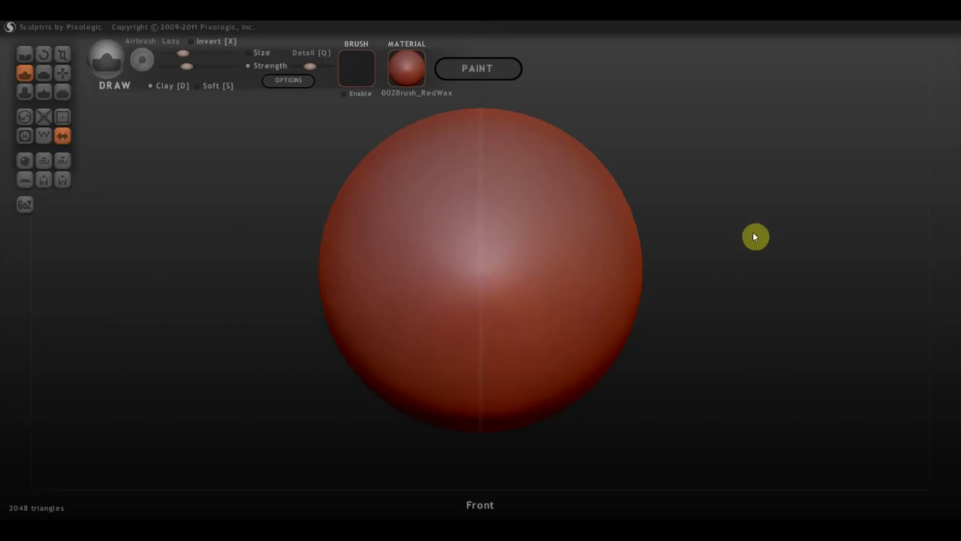
# Open the earliest saved .sc1 head bust as a New Scene and orbit to inspect it.
pyautogui.click(42, 179)
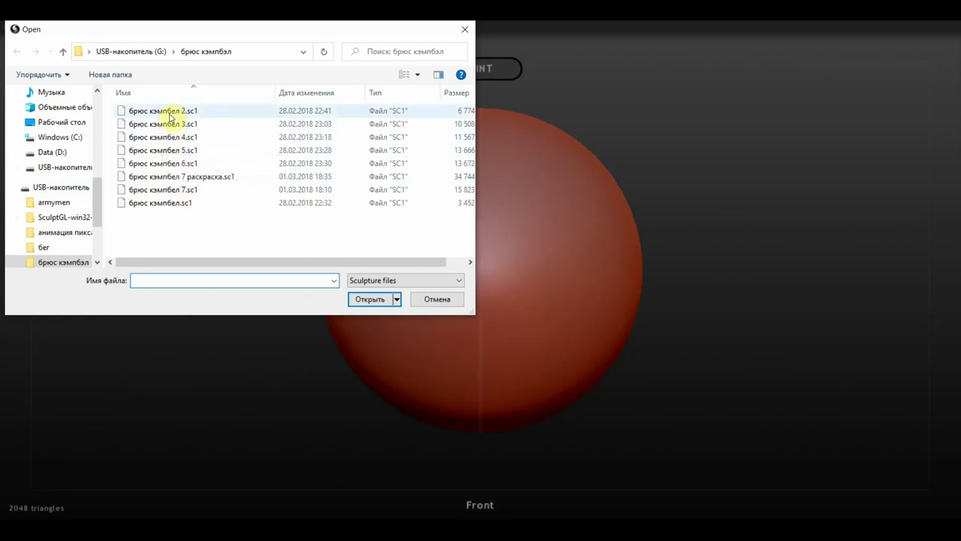
pyautogui.click(163, 112)
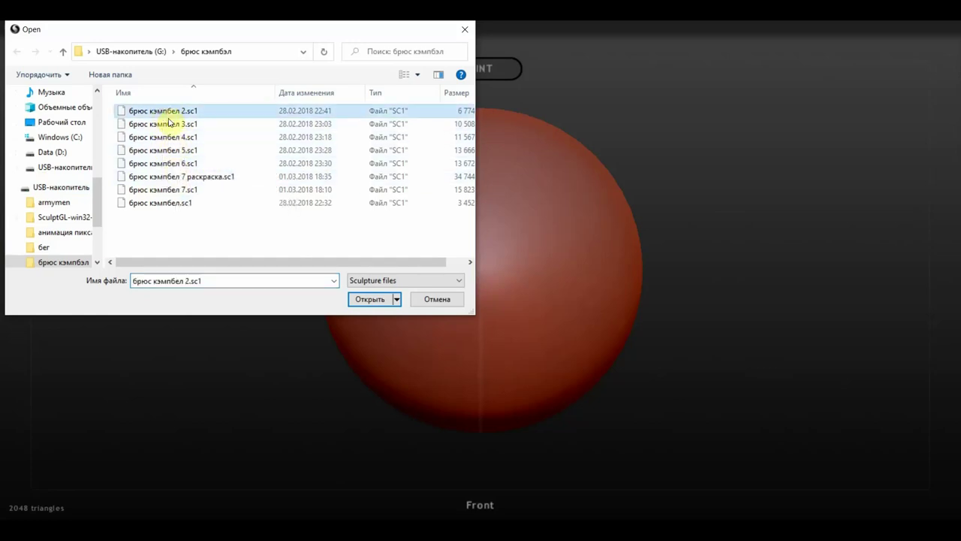
pyautogui.click(174, 201)
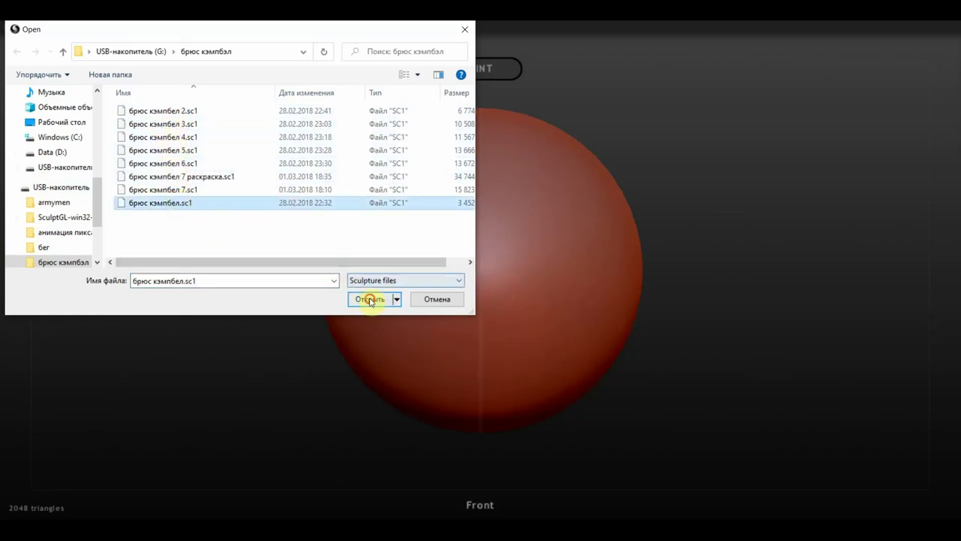
pyautogui.click(370, 298)
pyautogui.click(428, 292)
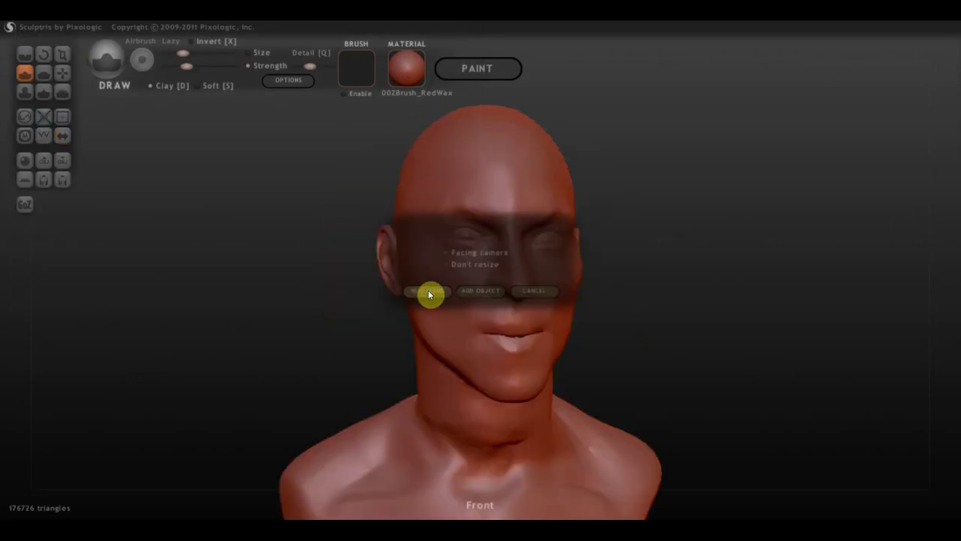
pyautogui.moveTo(613, 314)
pyautogui.mouseDown()
pyautogui.moveTo(472, 313)
pyautogui.moveTo(545, 285)
pyautogui.moveTo(719, 304)
pyautogui.moveTo(459, 311)
pyautogui.moveTo(614, 296)
pyautogui.moveTo(703, 305)
pyautogui.mouseUp()
pyautogui.moveTo(490, 283)
pyautogui.mouseDown()
pyautogui.moveTo(575, 289)
pyautogui.moveTo(502, 292)
pyautogui.moveTo(452, 271)
pyautogui.mouseUp()
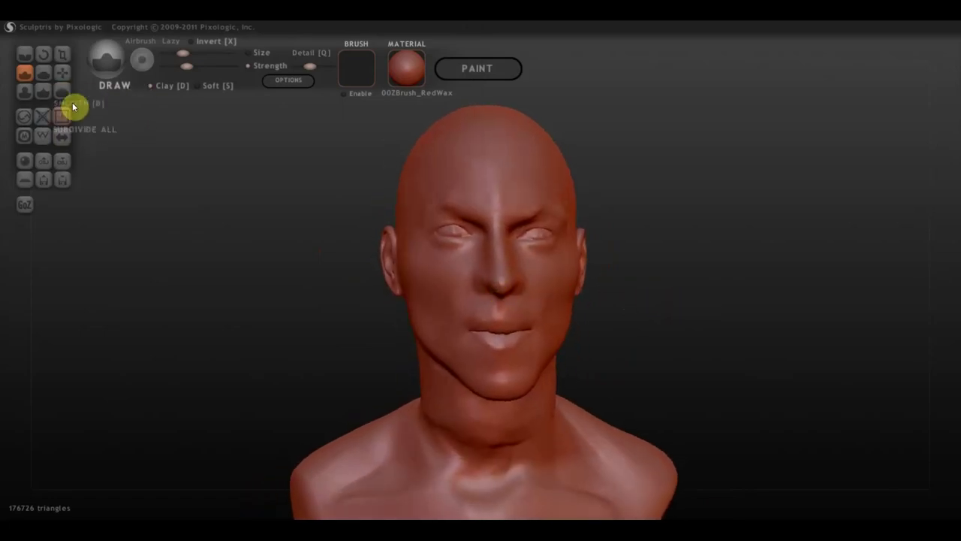
# Load version 2 of the head as a new scene and turn it to three-quarter profile.
pyautogui.click(41, 184)
pyautogui.click(182, 112)
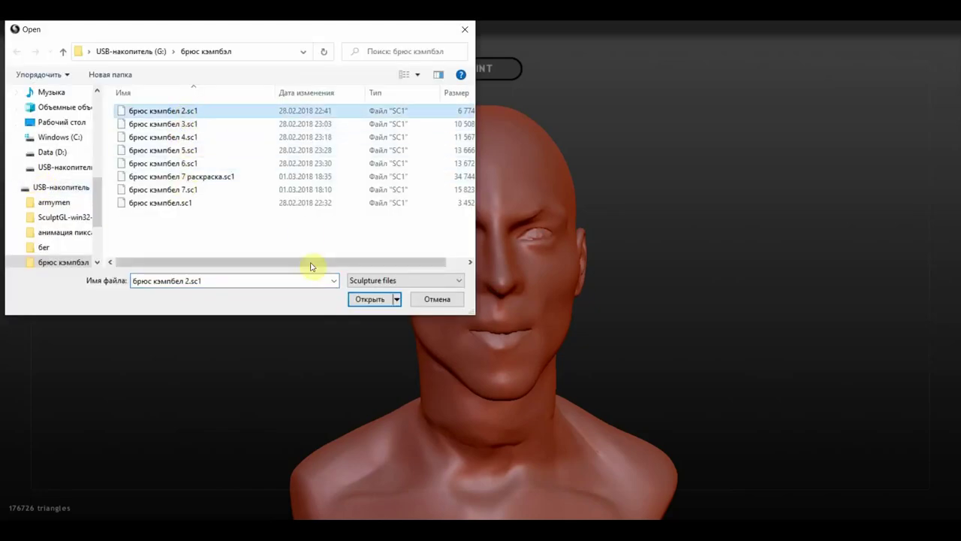
pyautogui.click(371, 301)
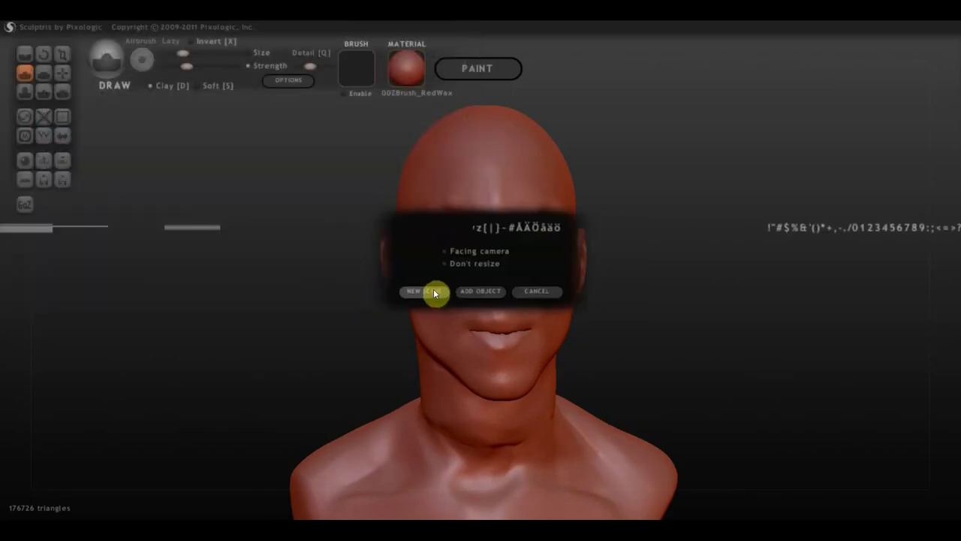
pyautogui.click(433, 292)
pyautogui.moveTo(616, 287)
pyautogui.mouseDown()
pyautogui.moveTo(465, 291)
pyautogui.moveTo(619, 289)
pyautogui.moveTo(625, 280)
pyautogui.moveTo(573, 294)
pyautogui.moveTo(601, 288)
pyautogui.mouseUp()
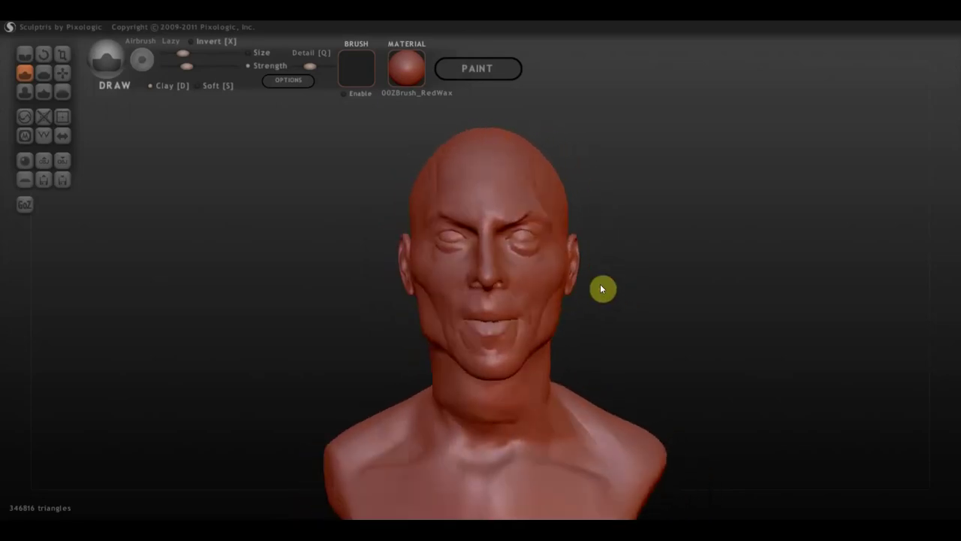
# Load version 3 of the head as a new scene and orbit around it from side to front.
pyautogui.click(45, 181)
pyautogui.click(178, 140)
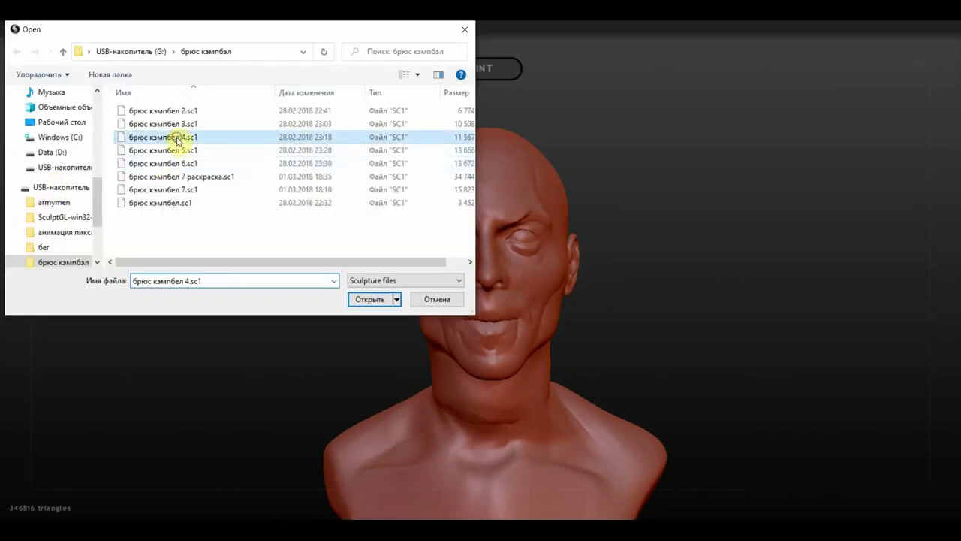
pyautogui.click(177, 124)
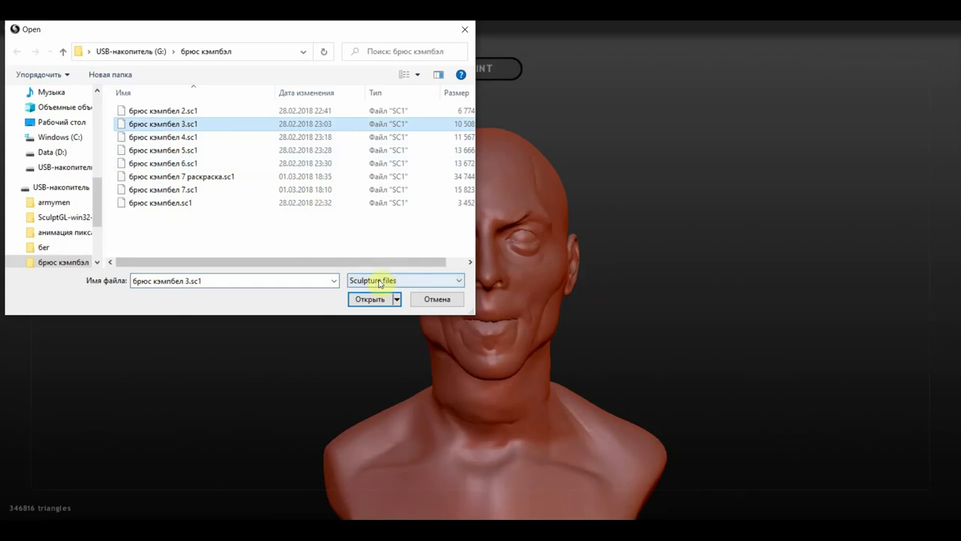
pyautogui.click(371, 299)
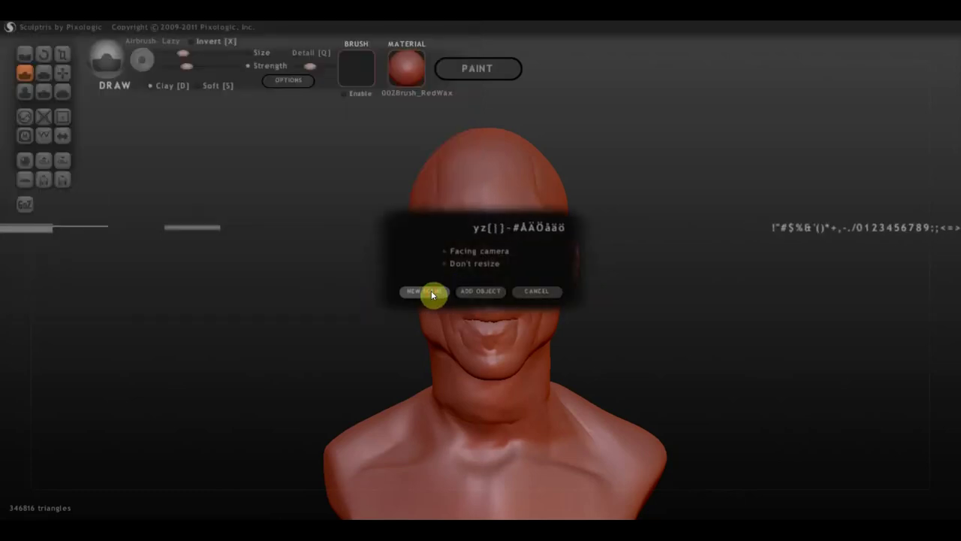
pyautogui.click(430, 293)
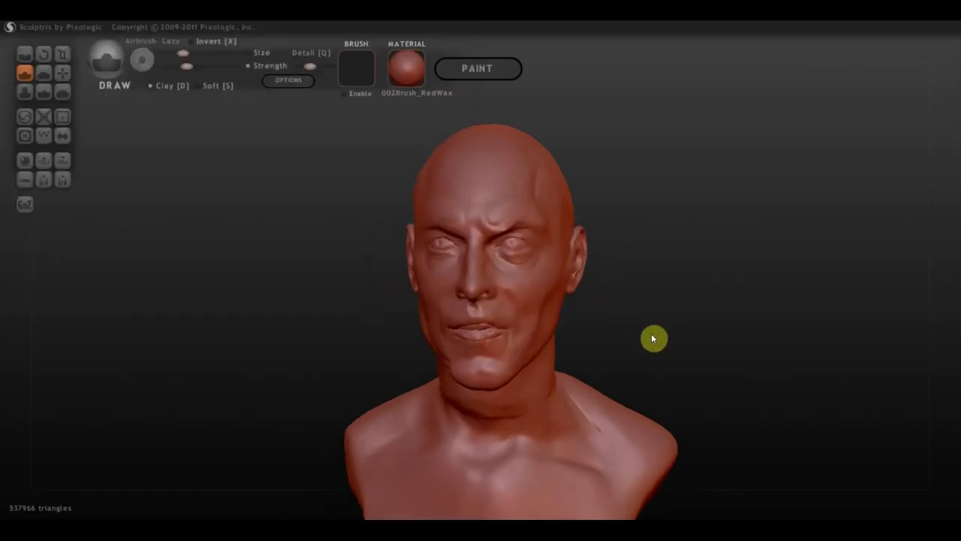
pyautogui.moveTo(650, 335); pyautogui.dragTo(662, 328)
pyautogui.scroll(3, 668, 325)
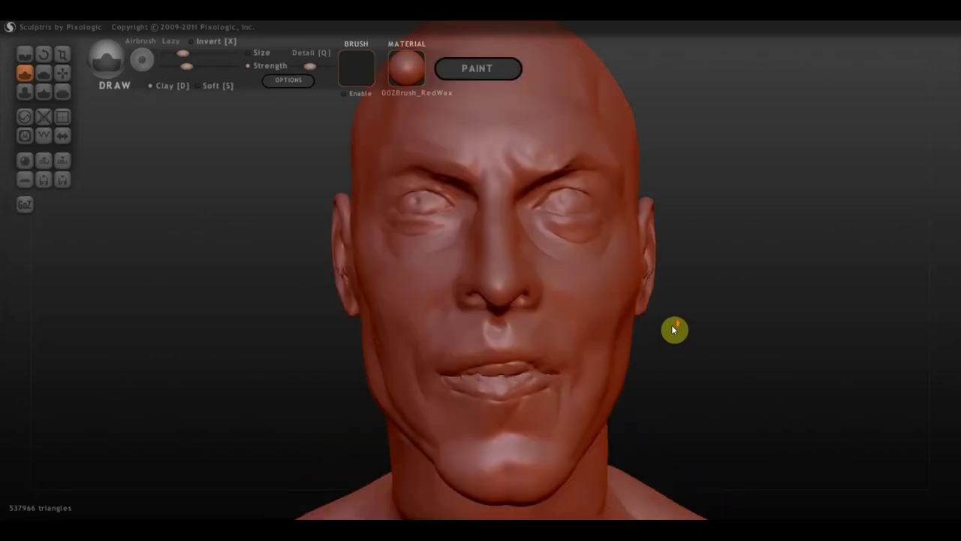
pyautogui.scroll(-2, 678, 326)
pyautogui.scroll(-2, 678, 326)
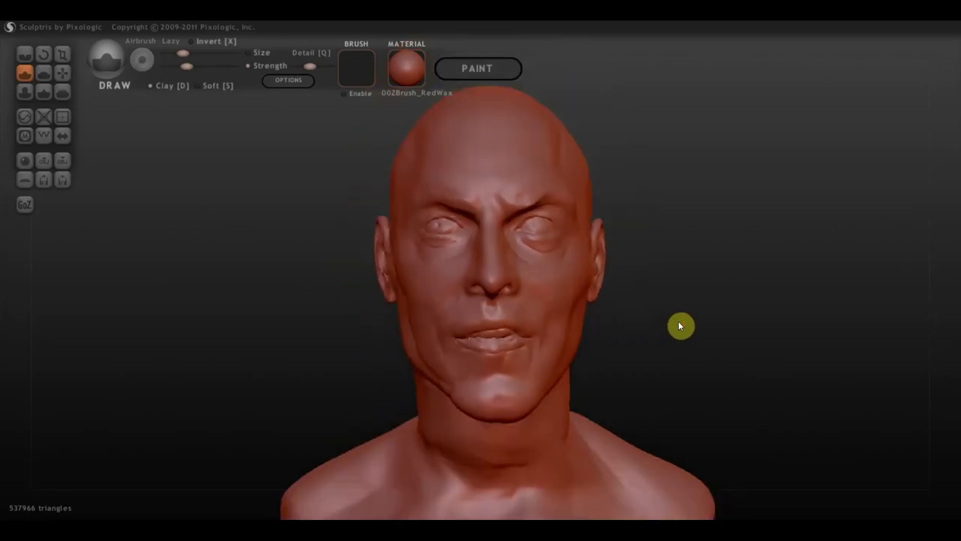
pyautogui.scroll(-1, 678, 326)
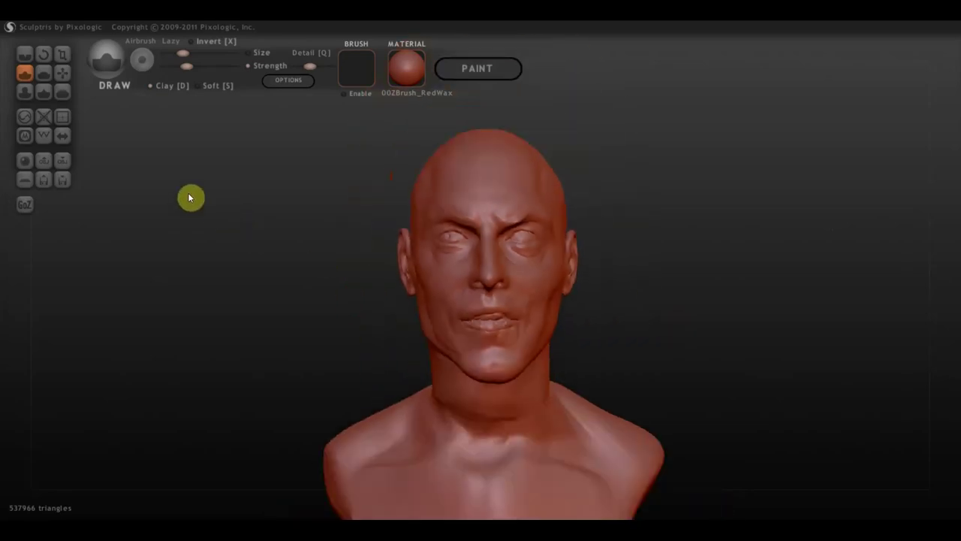
pyautogui.moveTo(356, 287); pyautogui.dragTo(481, 286)
pyautogui.moveTo(528, 351)
pyautogui.mouseDown(button='right')
pyautogui.moveTo(564, 367)
pyautogui.moveTo(507, 351)
pyautogui.moveTo(522, 359)
pyautogui.mouseUp(button='right')
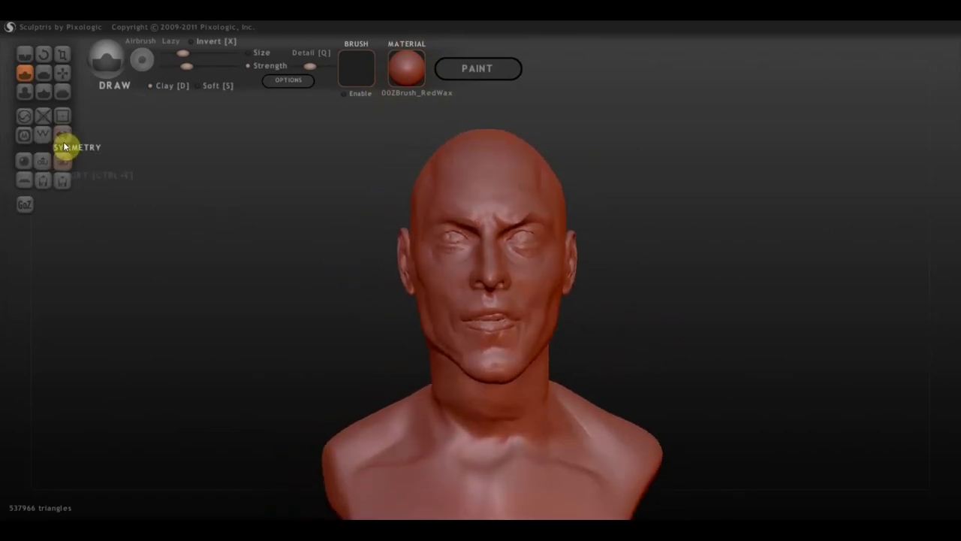
pyautogui.click(44, 181)
pyautogui.click(178, 153)
pyautogui.click(352, 298)
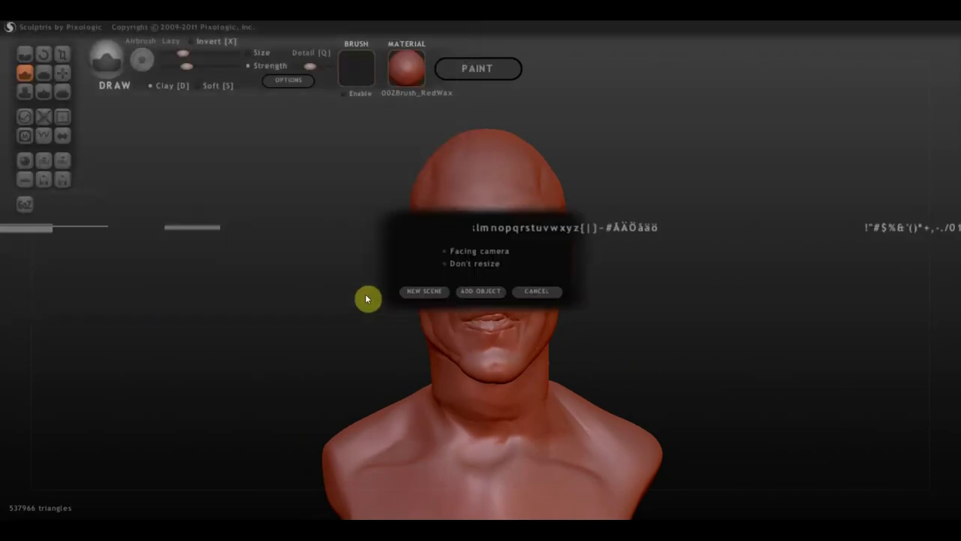
pyautogui.click(430, 299)
pyautogui.moveTo(386, 303)
pyautogui.mouseDown()
pyautogui.moveTo(231, 312)
pyautogui.moveTo(405, 311)
pyautogui.moveTo(375, 307)
pyautogui.moveTo(397, 308)
pyautogui.moveTo(485, 258)
pyautogui.moveTo(484, 206)
pyautogui.moveTo(614, 223)
pyautogui.moveTo(441, 227)
pyautogui.moveTo(373, 218)
pyautogui.mouseUp()
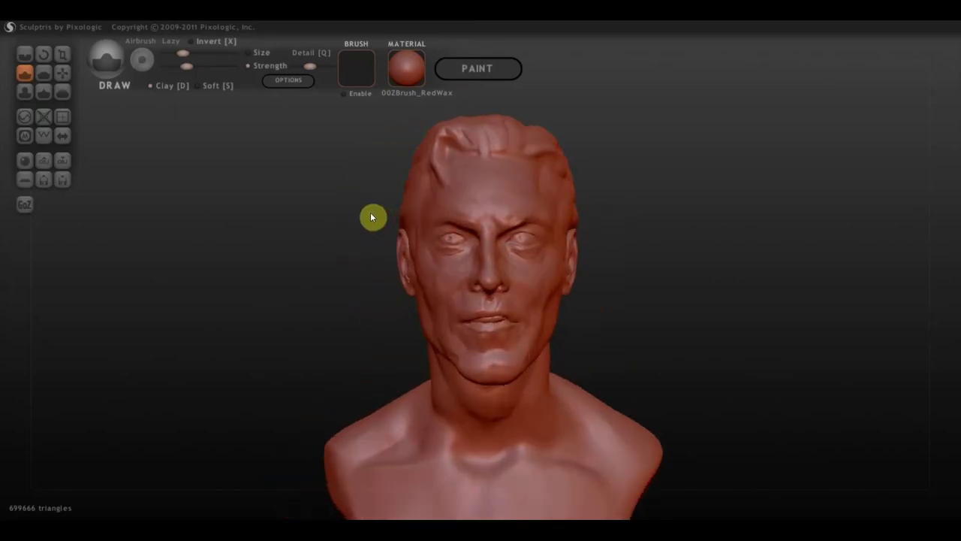
pyautogui.scroll(3, 448, 247)
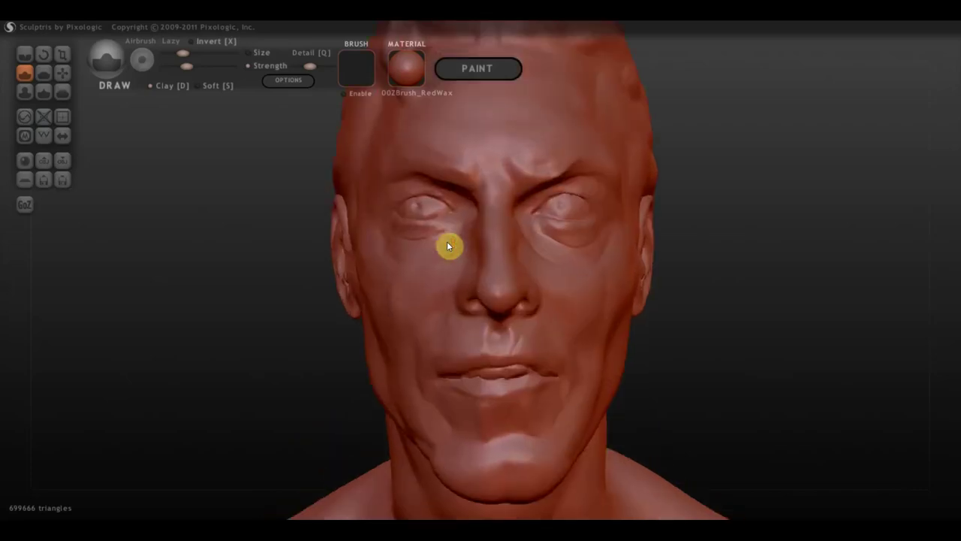
pyautogui.scroll(-3, 447, 243)
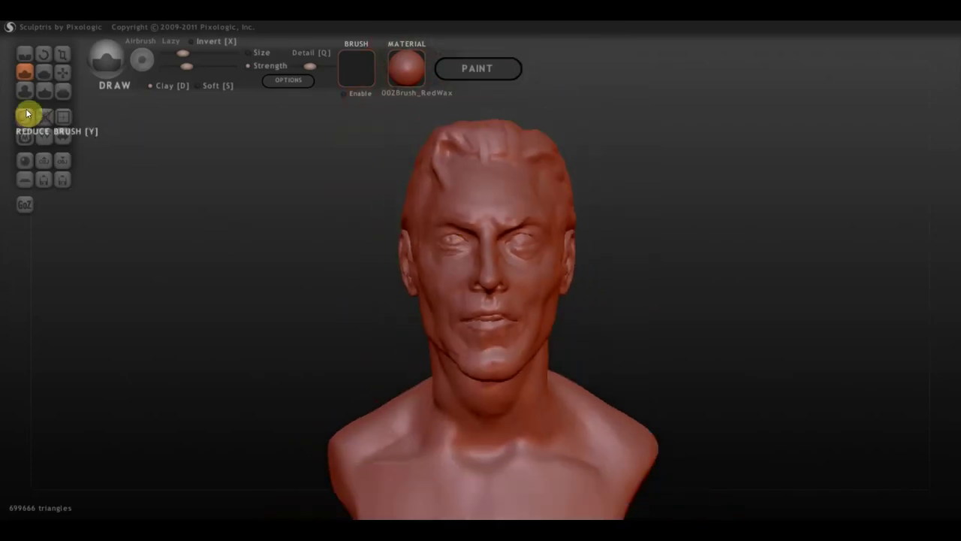
pyautogui.click(42, 181)
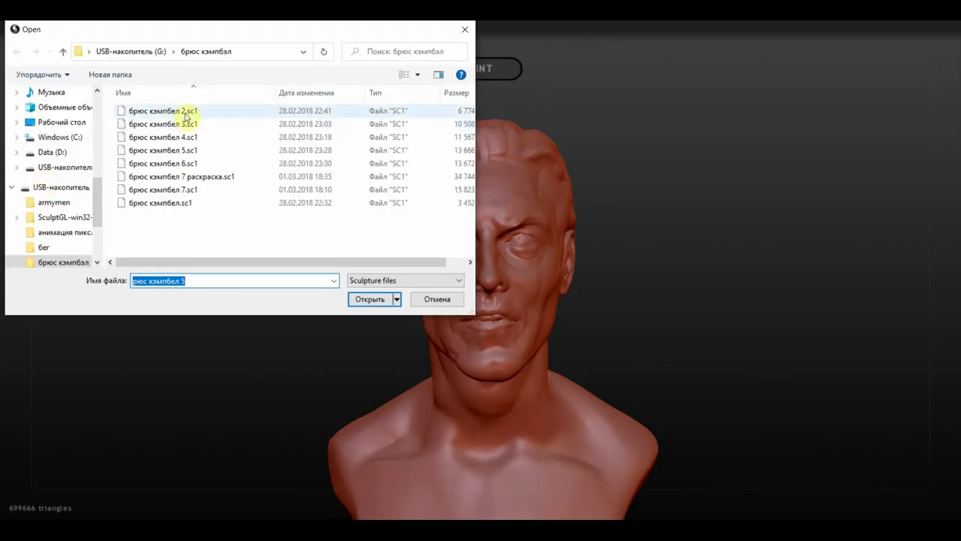
pyautogui.click(173, 126)
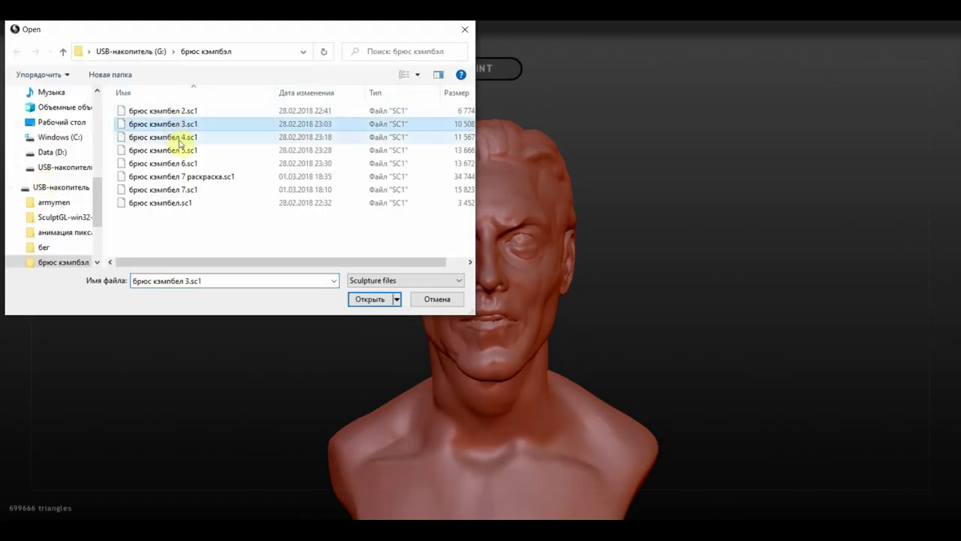
pyautogui.click(383, 304)
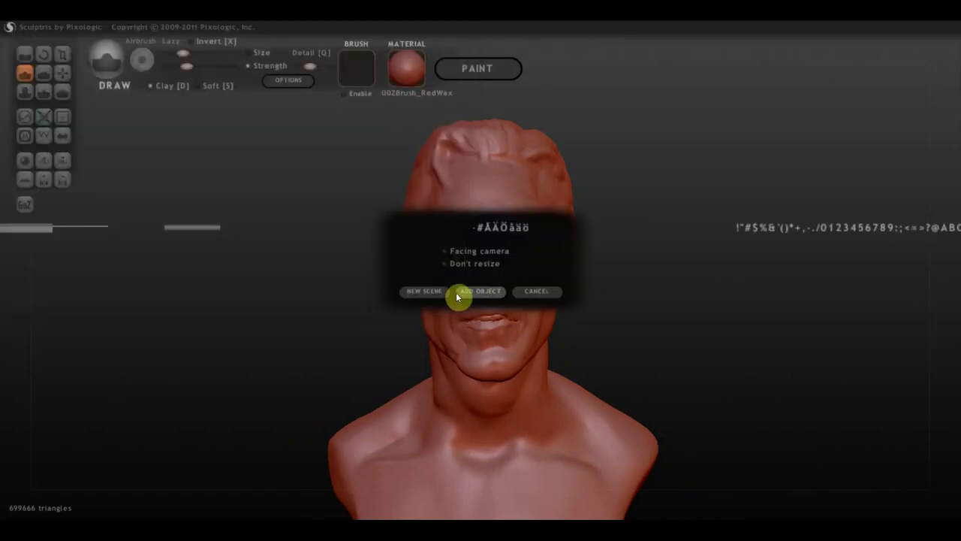
pyautogui.click(431, 293)
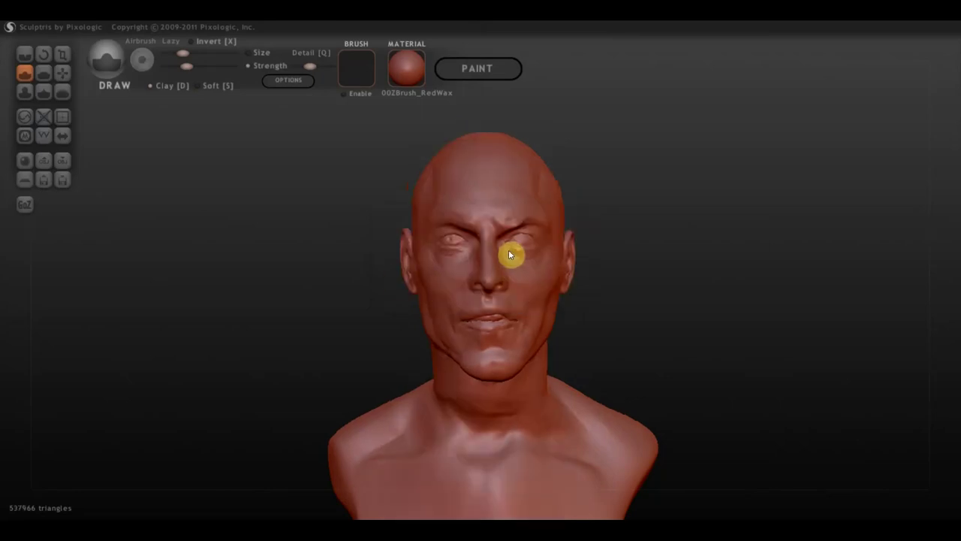
pyautogui.scroll(-2, 579, 237)
pyautogui.moveTo(611, 250)
pyautogui.mouseDown()
pyautogui.moveTo(601, 204)
pyautogui.moveTo(614, 221)
pyautogui.mouseUp()
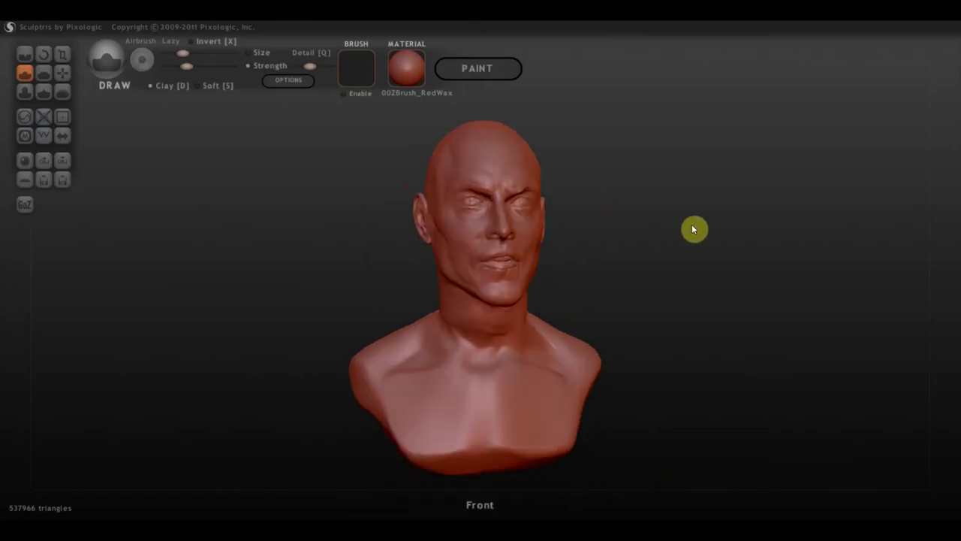
pyautogui.moveTo(642, 236)
pyautogui.mouseDown()
pyautogui.moveTo(579, 266)
pyautogui.moveTo(623, 348)
pyautogui.moveTo(655, 340)
pyautogui.moveTo(672, 293)
pyautogui.moveTo(669, 235)
pyautogui.moveTo(668, 251)
pyautogui.mouseUp()
# Export the bust to the Desktop (Рабочий стол) as the OBJ file флэш, then close Sculptris.
pyautogui.click(64, 170)
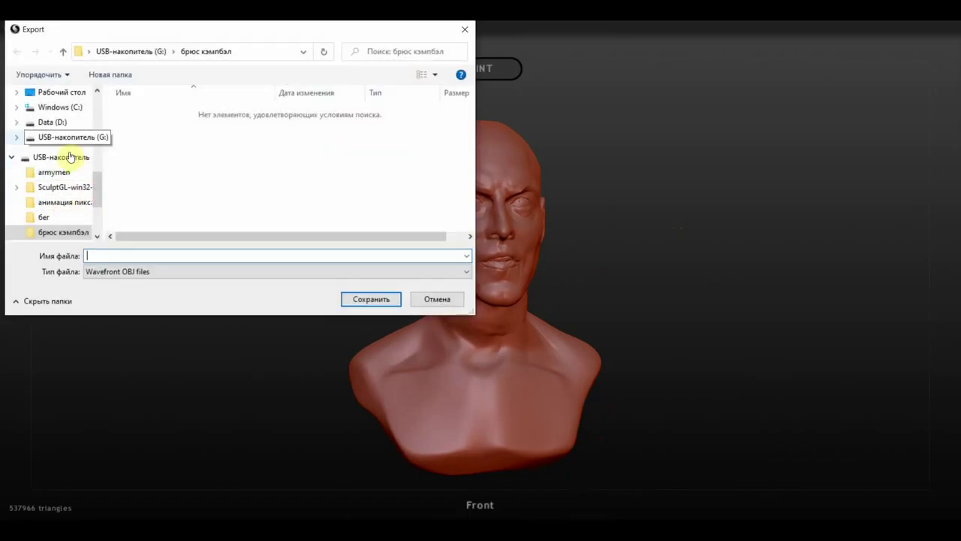
pyautogui.scroll(2, 99, 173)
pyautogui.scroll(1, 99, 154)
pyautogui.click(80, 202)
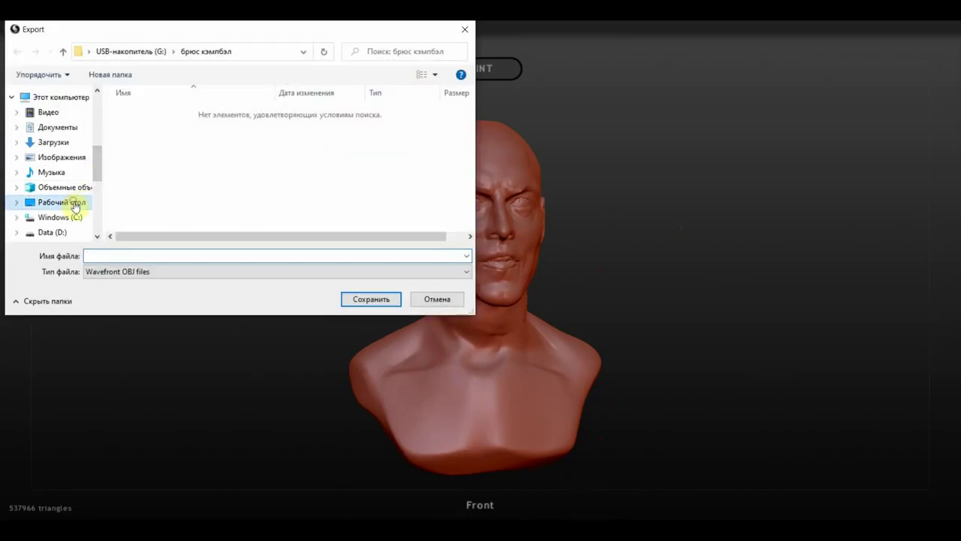
pyautogui.click(185, 254)
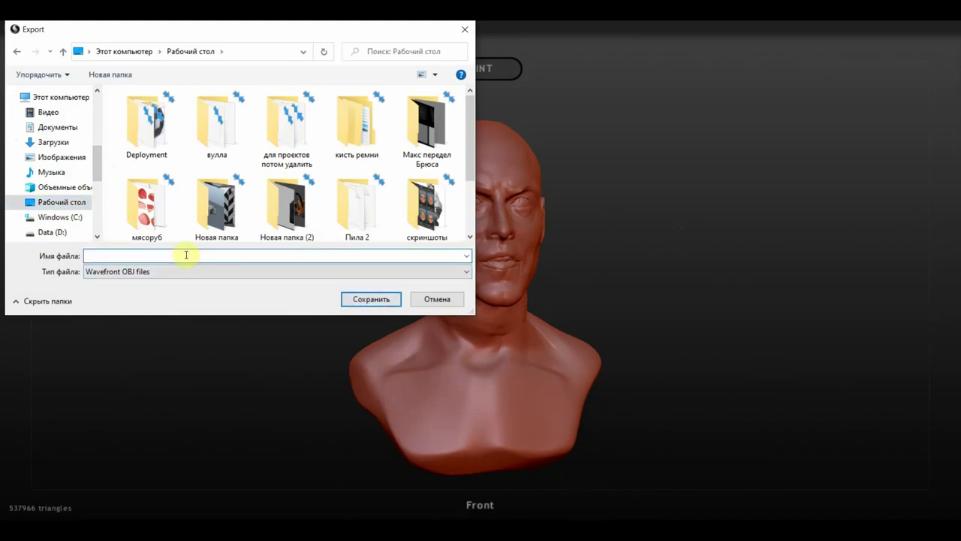
pyautogui.write('флэш')
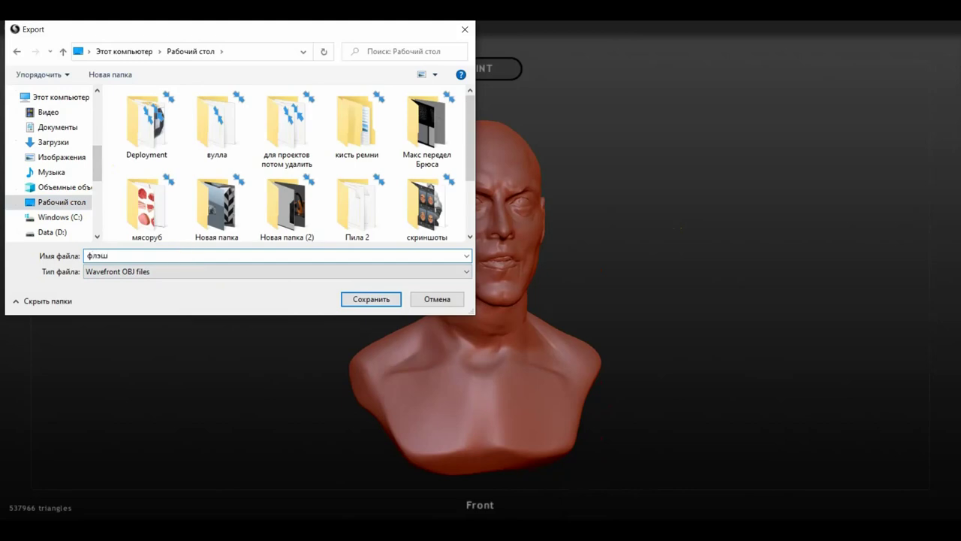
pyautogui.press('Return')
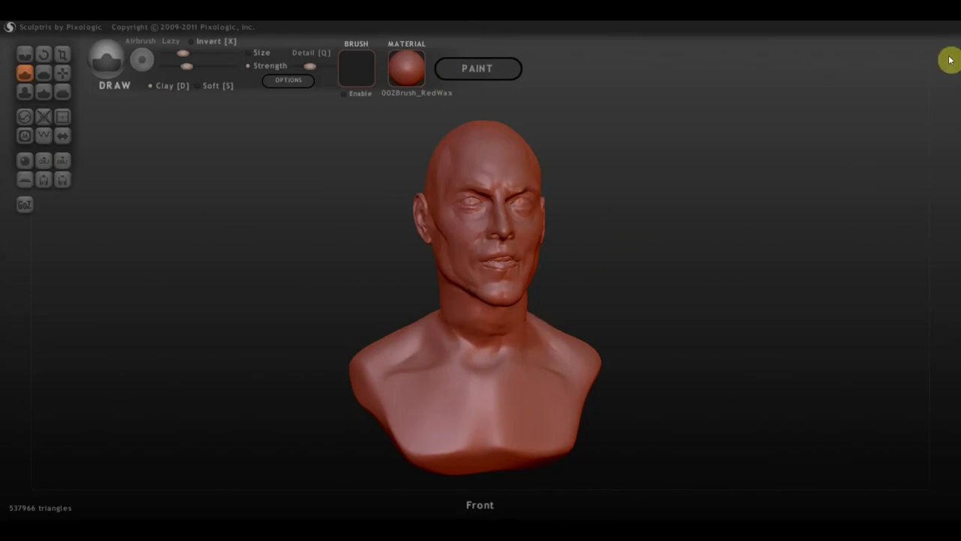
pyautogui.click(922, 21)
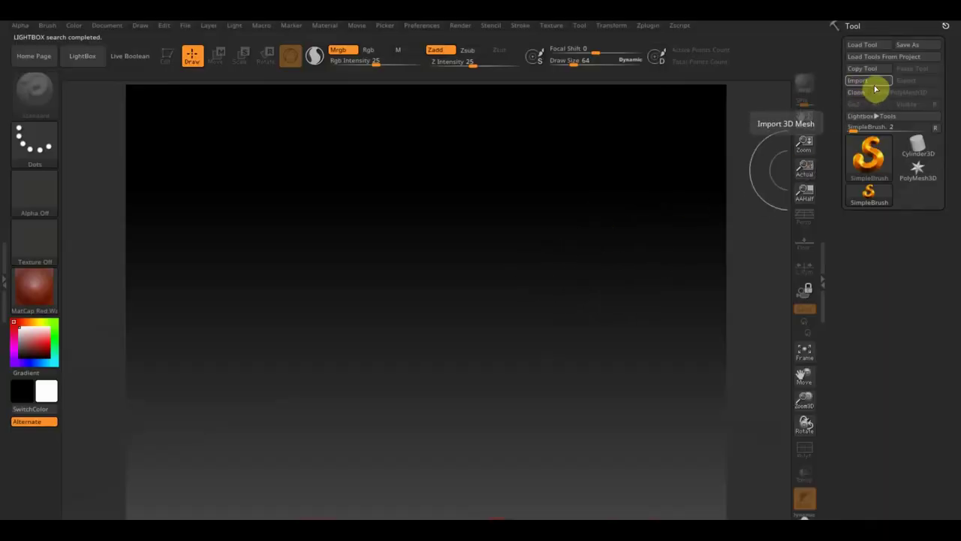
# Import флэш from the Desktop via Import 3D Mesh and draw the bust onto the canvas.
pyautogui.click(866, 81)
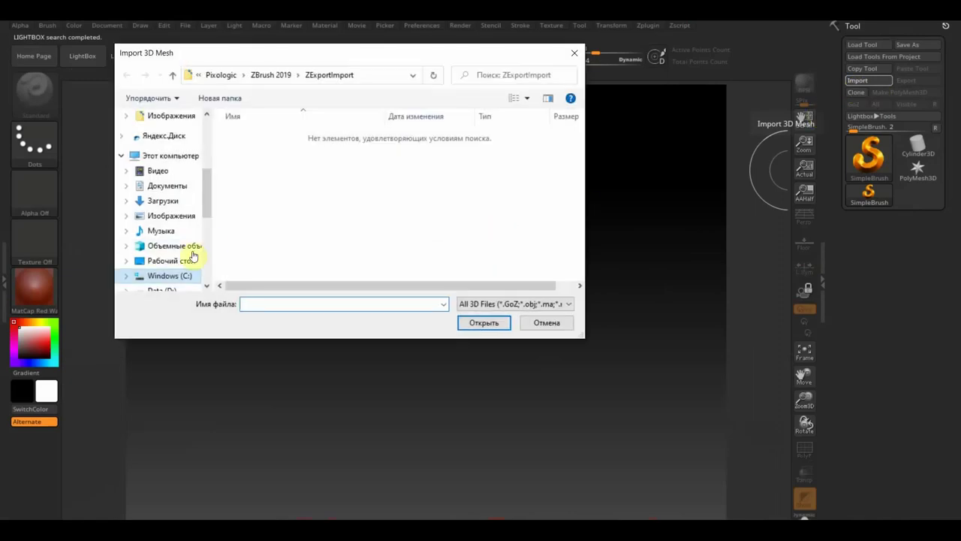
pyautogui.click(192, 257)
pyautogui.click(396, 225)
pyautogui.scroll(-1, 426, 236)
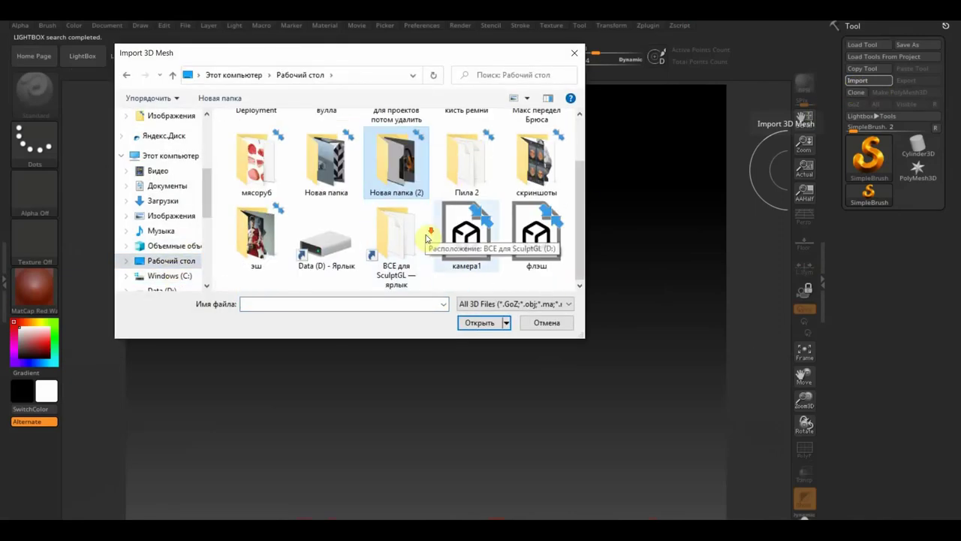
pyautogui.click(536, 234)
pyautogui.click(485, 331)
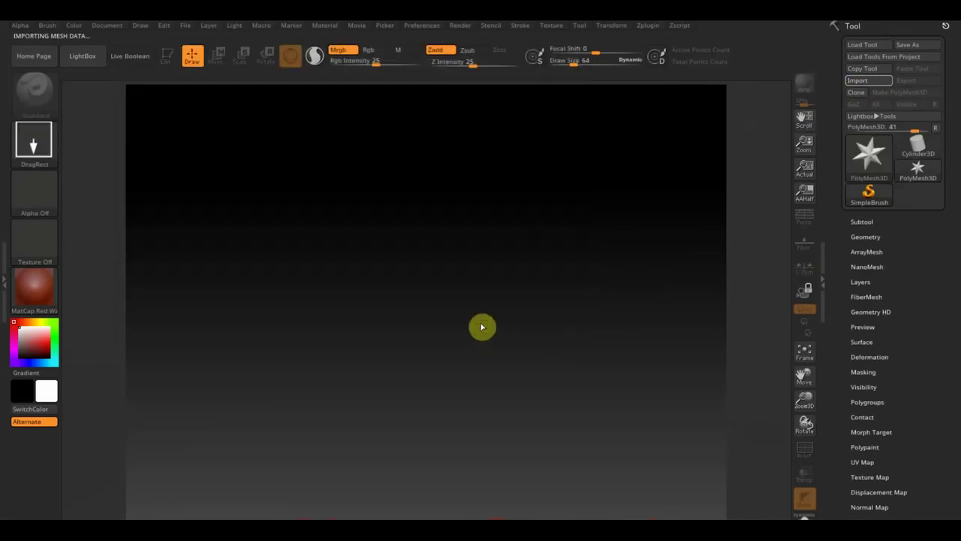
pyautogui.moveTo(435, 272); pyautogui.dragTo(431, 428)
# Enter Edit mode, orbit to a top view of the head, and turn on the Floor grid.
pyautogui.click(167, 54)
pyautogui.moveTo(611, 290)
pyautogui.mouseDown()
pyautogui.moveTo(590, 285)
pyautogui.moveTo(603, 299)
pyautogui.moveTo(598, 277)
pyautogui.moveTo(629, 433)
pyautogui.moveTo(638, 188)
pyautogui.moveTo(623, 306)
pyautogui.moveTo(609, 300)
pyautogui.moveTo(648, 308)
pyautogui.moveTo(612, 309)
pyautogui.moveTo(645, 326)
pyautogui.moveTo(624, 335)
pyautogui.moveTo(601, 290)
pyautogui.mouseUp()
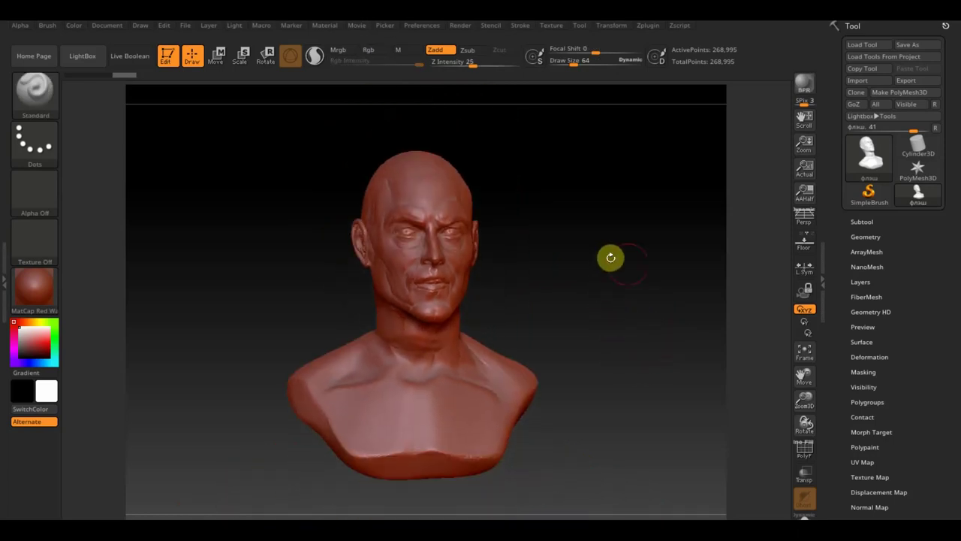
pyautogui.keyDown('shift'); pyautogui.moveTo(727, 278); pyautogui.dragTo(659, 390); pyautogui.keyUp('shift')
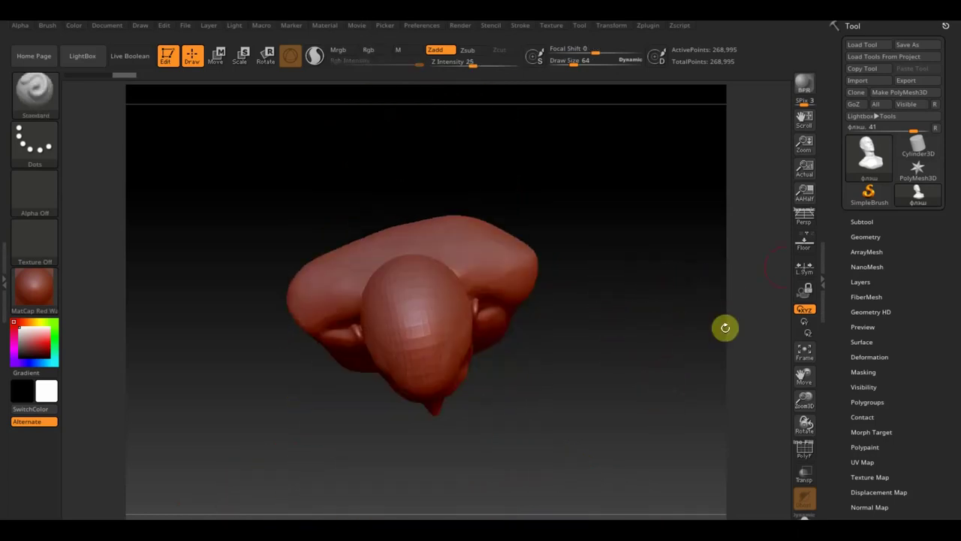
pyautogui.click(806, 252)
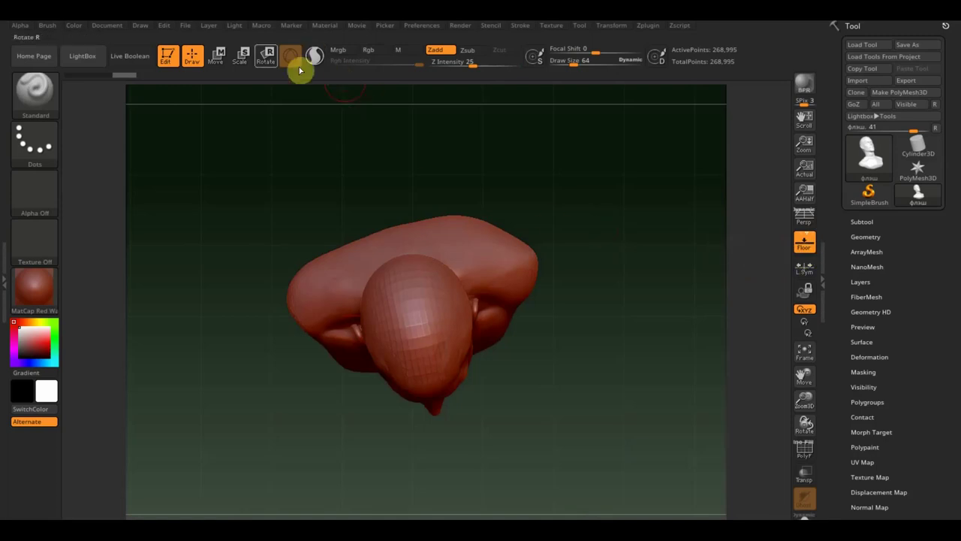
# In Move mode, rotate the bust about -14° around the view axis to straighten it.
pyautogui.click(217, 54)
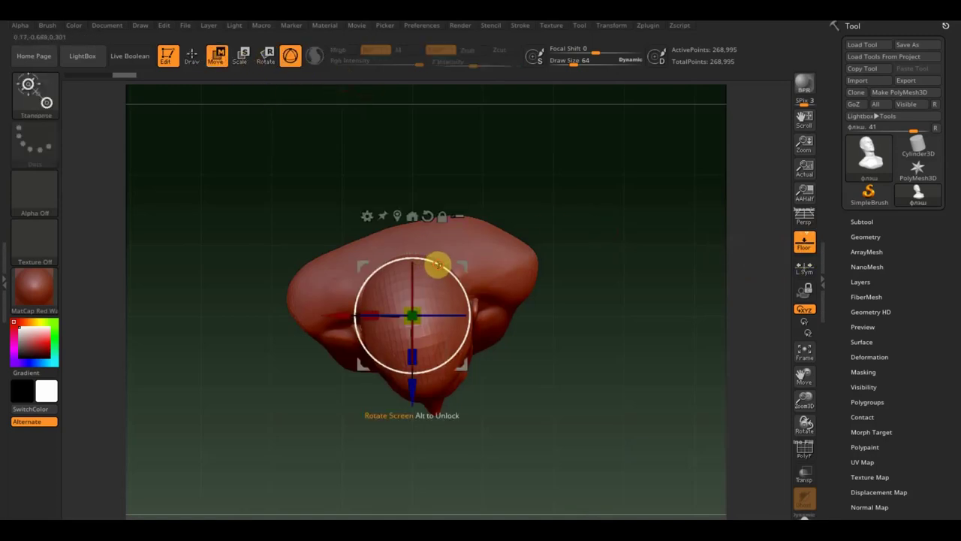
pyautogui.moveTo(438, 264); pyautogui.dragTo(446, 277)
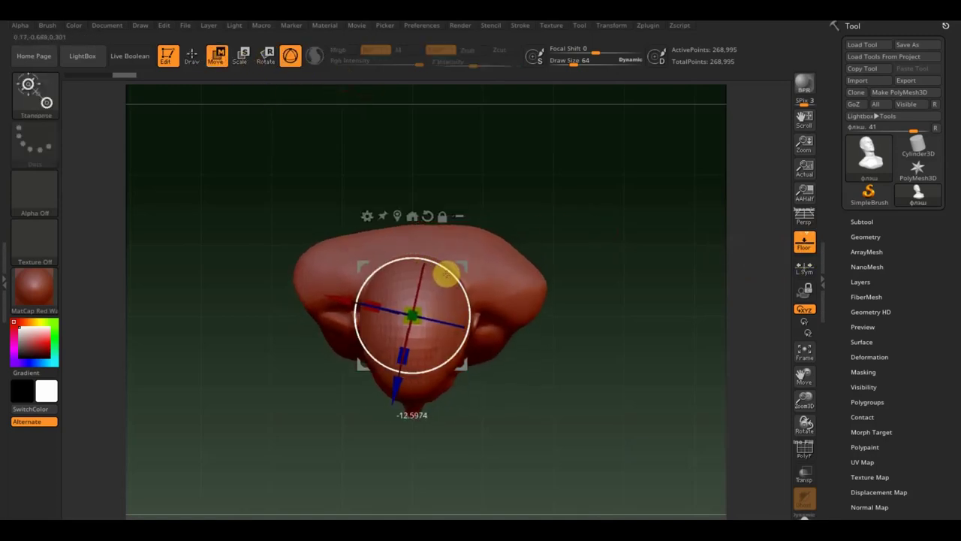
pyautogui.moveTo(444, 278); pyautogui.dragTo(445, 278)
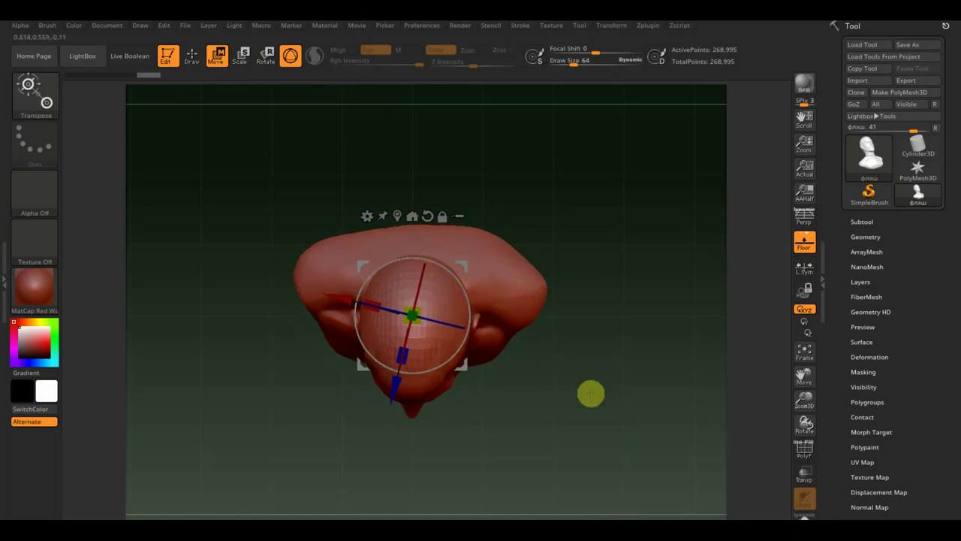
# Apply Geometry > Modify Topology > Mirror And Weld to symmetrize the bust.
pyautogui.click(865, 235)
pyautogui.click(871, 440)
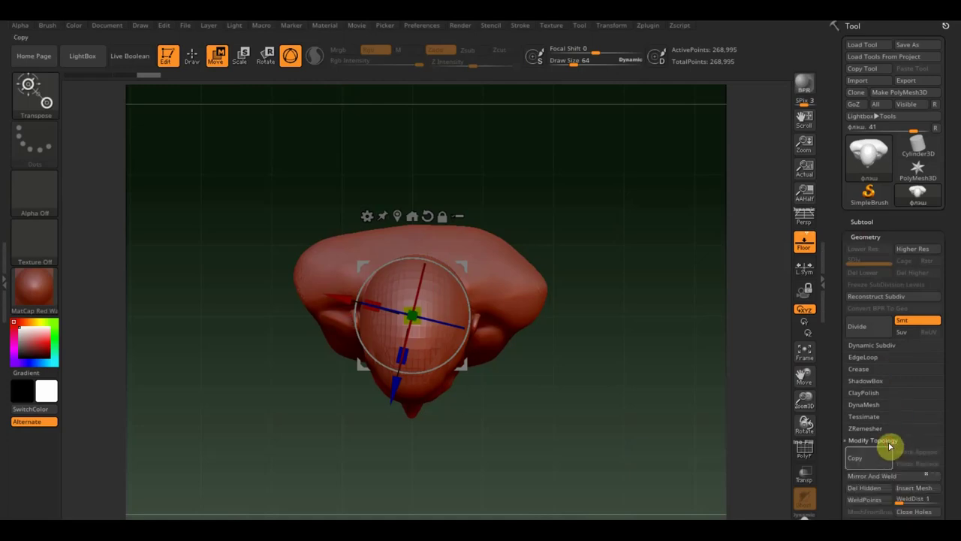
pyautogui.click(871, 475)
# Adjust the head's width along X with the transpose gizmo, then return to Draw mode.
pyautogui.moveTo(672, 435)
pyautogui.mouseDown()
pyautogui.moveTo(654, 298)
pyautogui.moveTo(661, 262)
pyautogui.mouseUp()
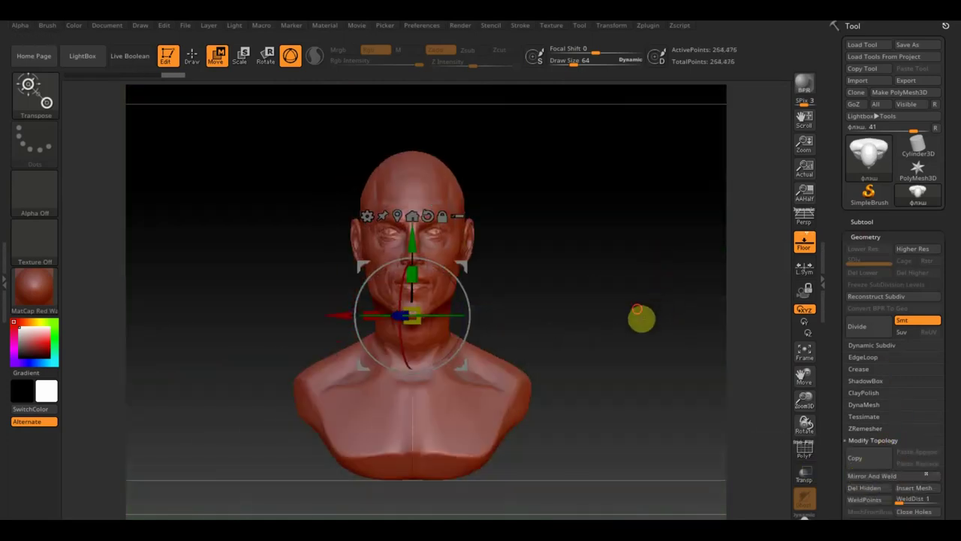
pyautogui.moveTo(647, 315)
pyautogui.keyDown('alt'); pyautogui.mouseDown()
pyautogui.moveTo(644, 376)
pyautogui.moveTo(643, 321)
pyautogui.mouseUp(); pyautogui.keyUp('alt')
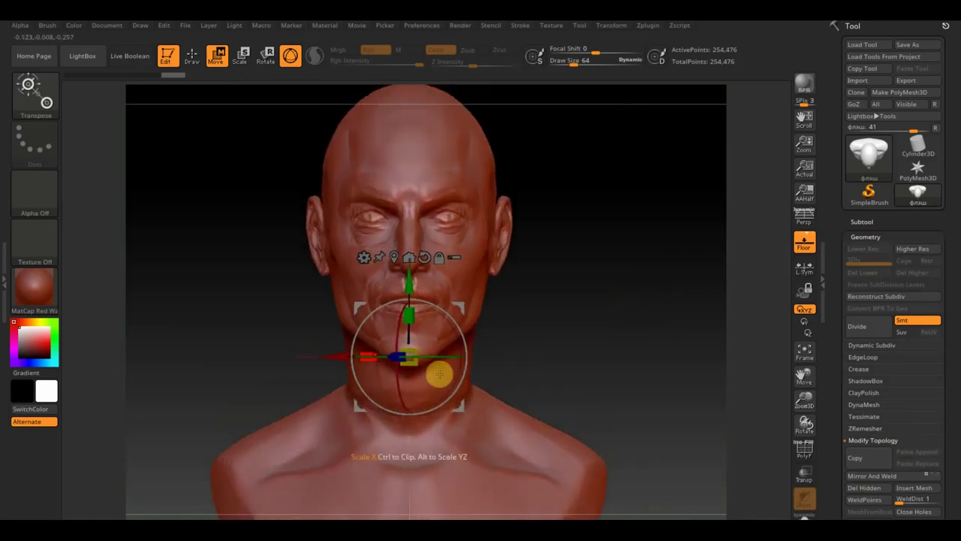
pyautogui.moveTo(365, 347)
pyautogui.mouseDown()
pyautogui.moveTo(358, 360)
pyautogui.moveTo(365, 350)
pyautogui.mouseUp()
pyautogui.keyDown('alt'); pyautogui.moveTo(575, 352); pyautogui.dragTo(560, 285); pyautogui.keyUp('alt')
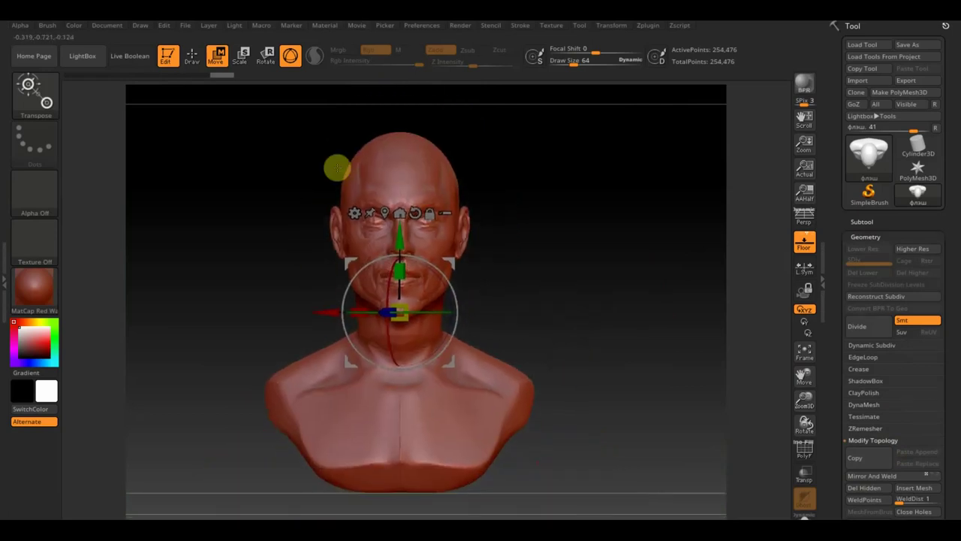
pyautogui.click(192, 57)
pyautogui.moveTo(559, 271)
pyautogui.mouseDown()
pyautogui.moveTo(620, 277)
pyautogui.moveTo(596, 303)
pyautogui.mouseUp()
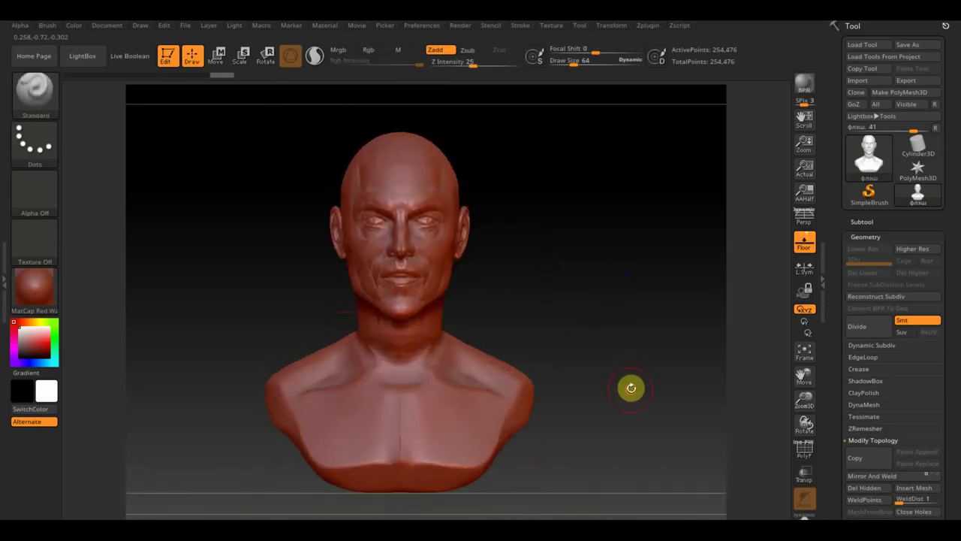
# Slice the lower chest off flat with TrimRect, keeping the head, neck and upper shoulders.
pyautogui.keyDown('alt'); pyautogui.moveTo(631, 388); pyautogui.dragTo(620, 341); pyautogui.keyUp('alt')
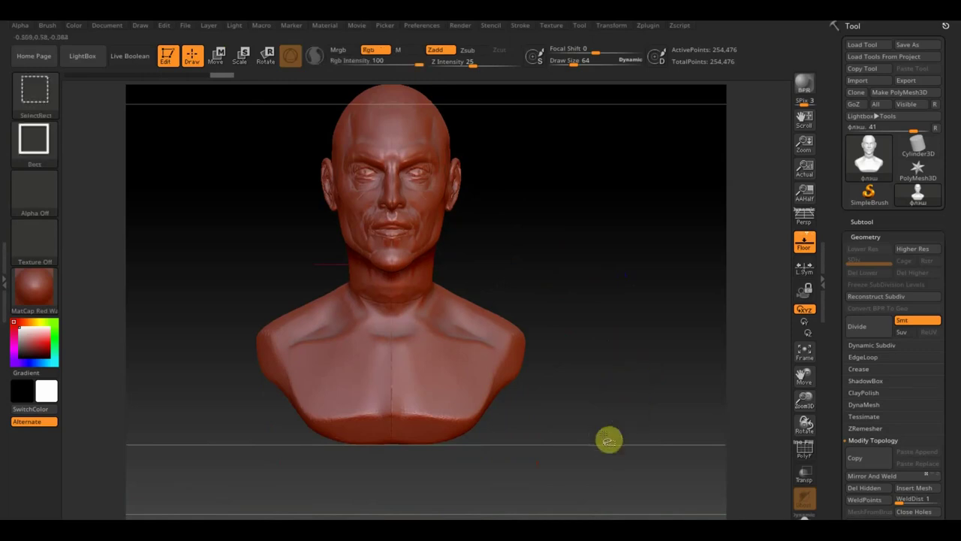
pyautogui.click(47, 98)
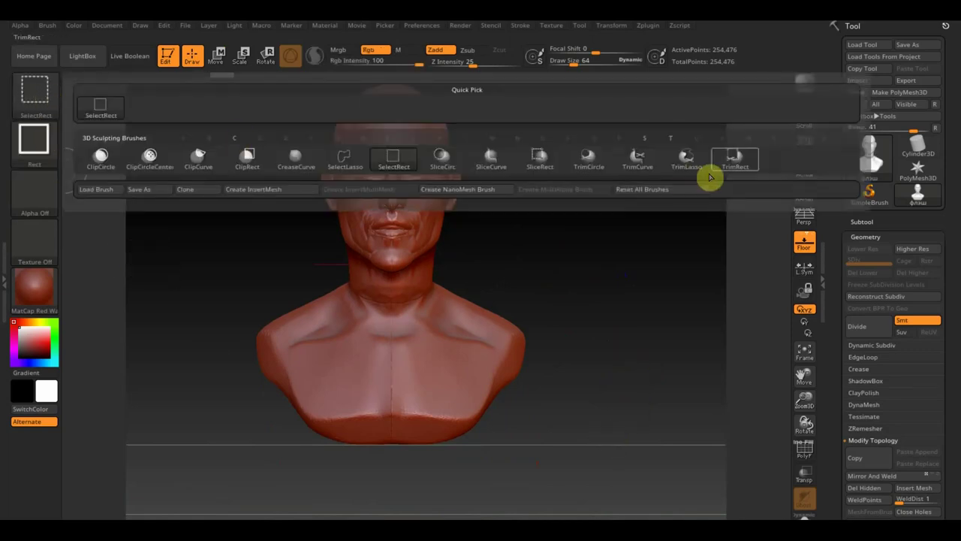
pyautogui.click(735, 158)
pyautogui.moveTo(490, 439)
pyautogui.keyDown('ctrl'); pyautogui.keyDown('shift'); pyautogui.mouseDown()
pyautogui.moveTo(172, 308)
pyautogui.moveTo(150, 285)
pyautogui.moveTo(155, 302)
pyautogui.mouseUp(); pyautogui.keyUp('shift'); pyautogui.keyUp('ctrl')
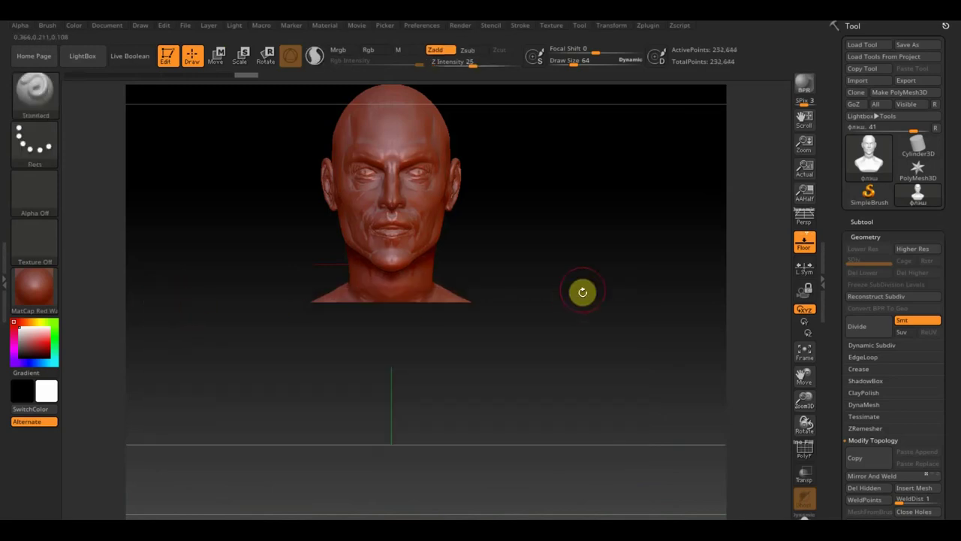
pyautogui.moveTo(576, 251)
pyautogui.mouseDown()
pyautogui.moveTo(579, 332)
pyautogui.moveTo(636, 334)
pyautogui.moveTo(651, 345)
pyautogui.moveTo(585, 341)
pyautogui.moveTo(603, 346)
pyautogui.mouseUp()
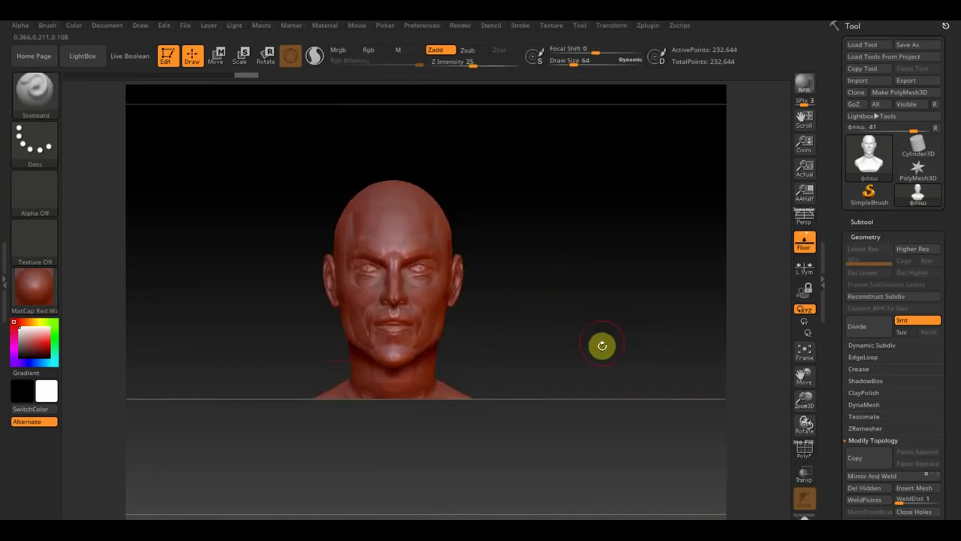
pyautogui.keyDown('ctrl'); pyautogui.keyDown('shift'); pyautogui.click(596, 335); pyautogui.keyUp('shift'); pyautogui.keyUp('ctrl')
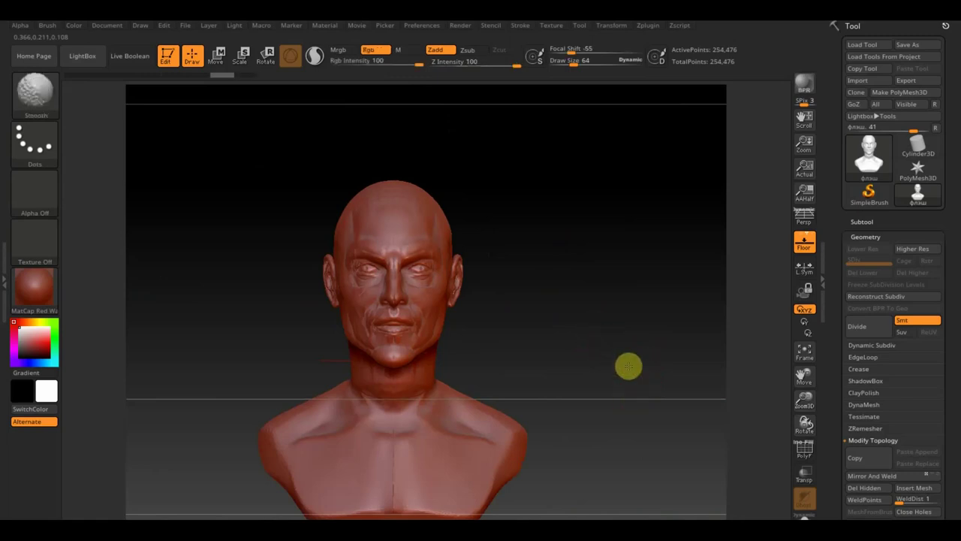
pyautogui.keyDown('alt'); pyautogui.moveTo(608, 375); pyautogui.dragTo(605, 286); pyautogui.keyUp('alt')
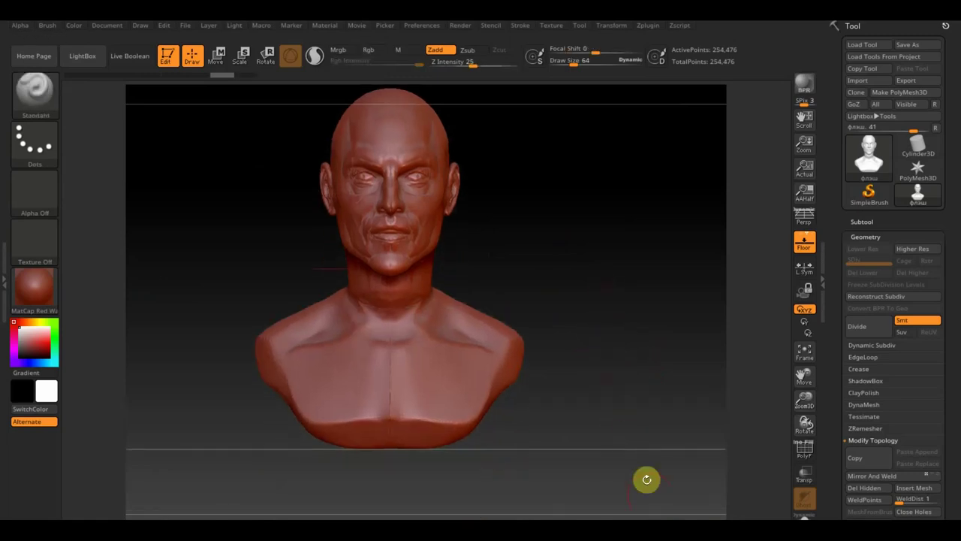
pyautogui.keyDown('ctrl'); pyautogui.keyDown('shift'); pyautogui.moveTo(646, 505); pyautogui.dragTo(136, 342); pyautogui.keyUp('shift'); pyautogui.keyUp('ctrl')
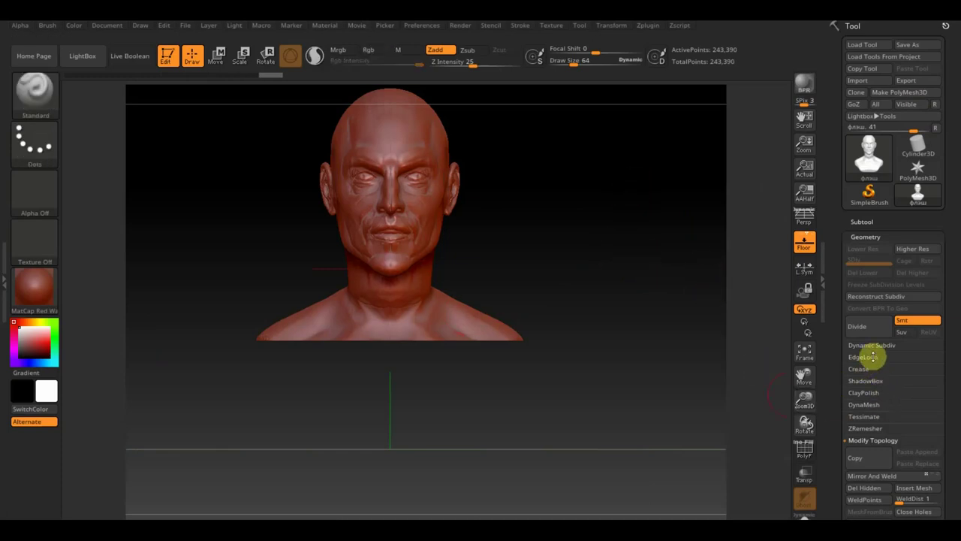
# Turn on the PolyF wireframe, turn off Floor, and orbit around the trimmed mesh.
pyautogui.moveTo(676, 376); pyautogui.dragTo(744, 368)
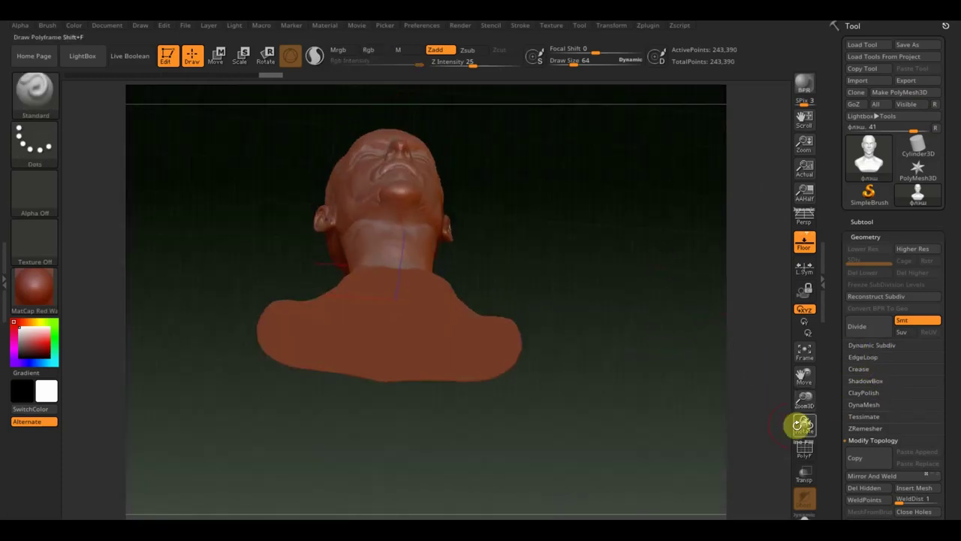
pyautogui.click(805, 448)
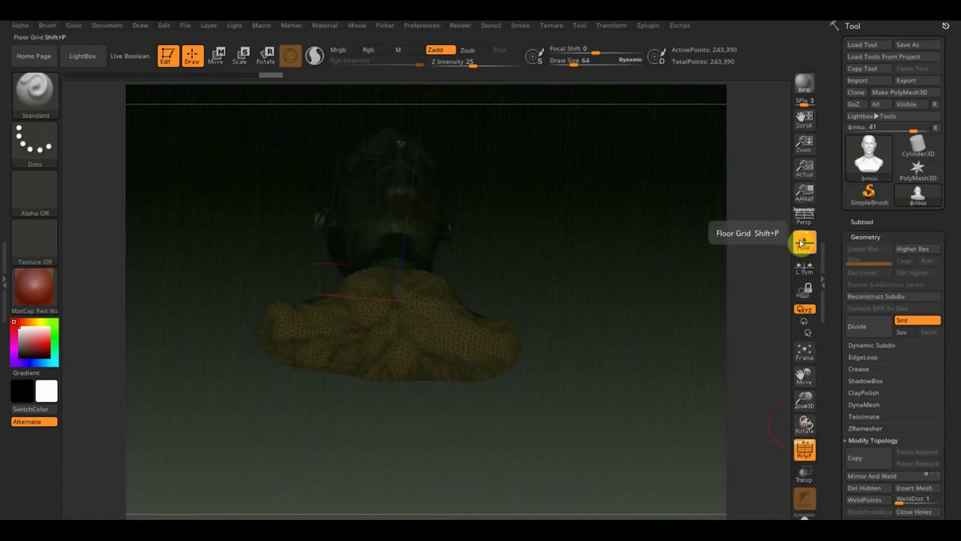
pyautogui.click(804, 244)
pyautogui.hotkey('ctrl', 'shift')
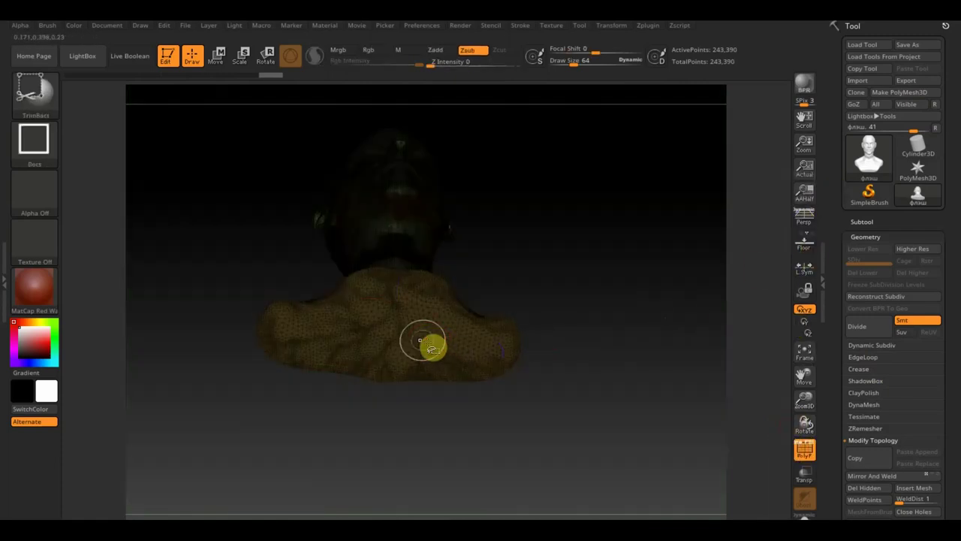
pyautogui.moveTo(591, 311)
pyautogui.mouseDown()
pyautogui.moveTo(647, 324)
pyautogui.moveTo(644, 376)
pyautogui.moveTo(652, 382)
pyautogui.moveTo(637, 447)
pyautogui.moveTo(689, 505)
pyautogui.moveTo(704, 356)
pyautogui.mouseUp()
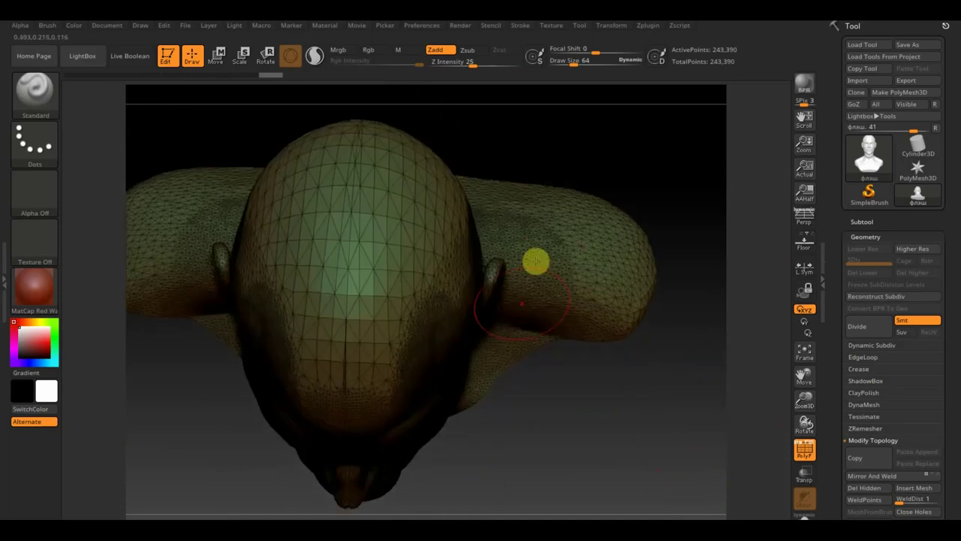
pyautogui.moveTo(612, 454)
pyautogui.mouseDown()
pyautogui.moveTo(583, 408)
pyautogui.moveTo(596, 322)
pyautogui.moveTo(605, 350)
pyautogui.mouseUp()
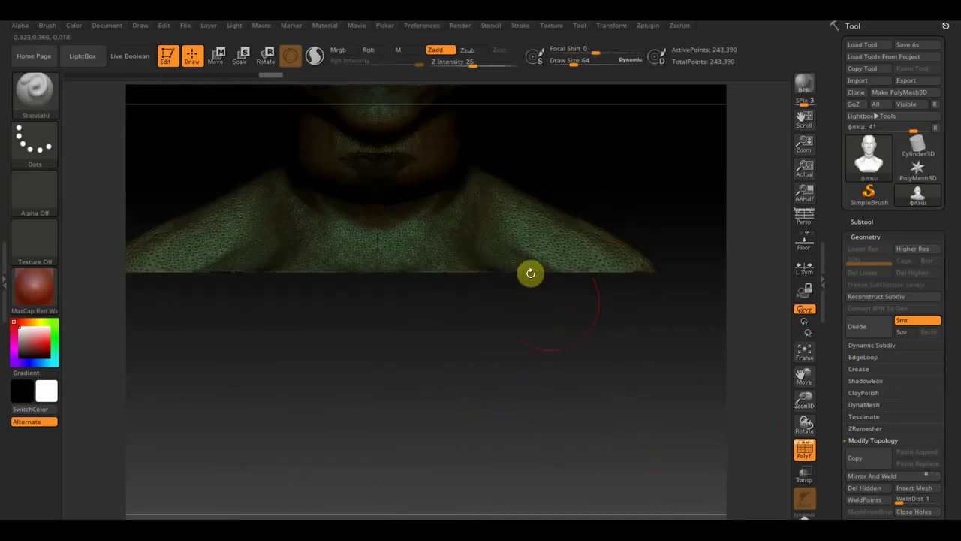
pyautogui.moveTo(623, 181)
pyautogui.keyDown('alt'); pyautogui.mouseDown()
pyautogui.moveTo(639, 413)
pyautogui.moveTo(615, 349)
pyautogui.mouseUp(); pyautogui.keyUp('alt')
pyautogui.keyDown('alt'); pyautogui.moveTo(615, 384); pyautogui.dragTo(608, 286); pyautogui.keyUp('alt')
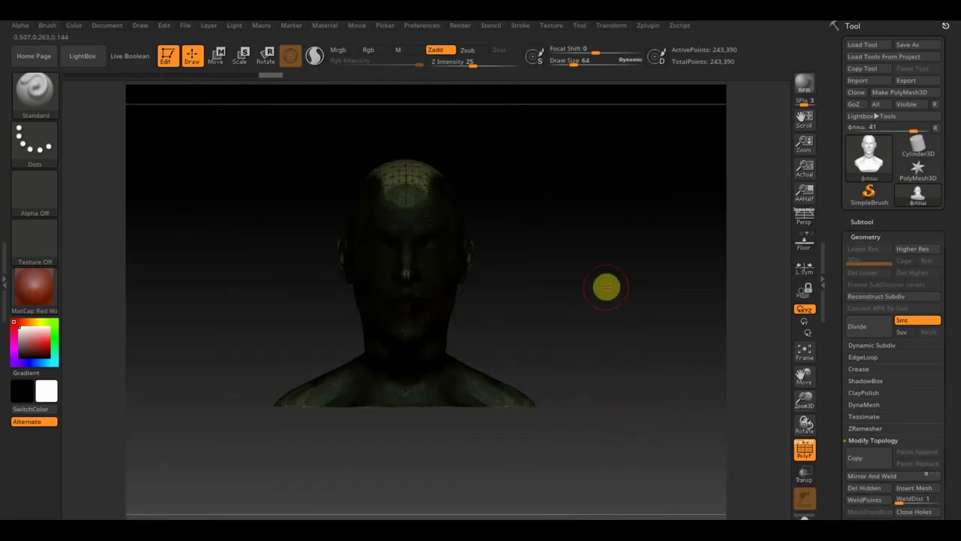
# Test DynaMesh remeshing, including at resolution 840, undoing each attempt.
pyautogui.click(865, 404)
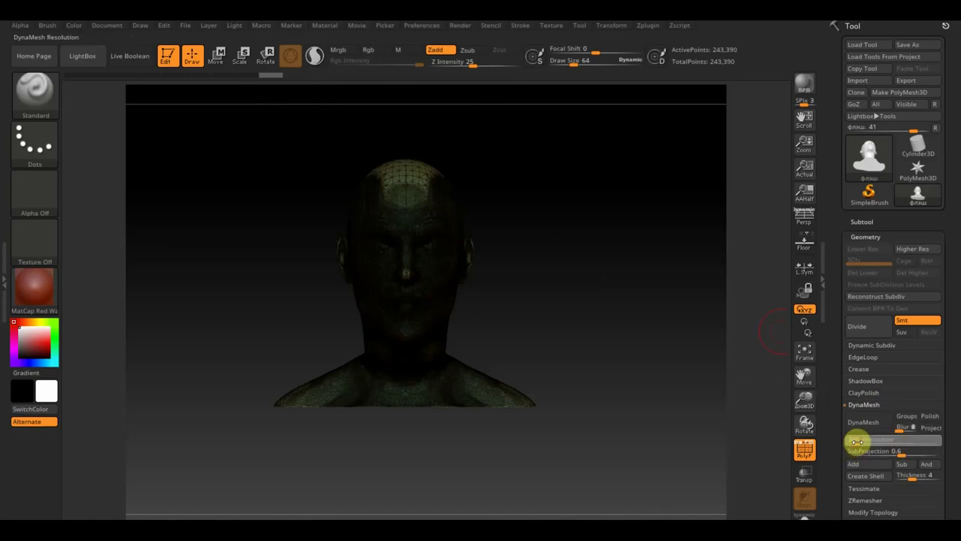
pyautogui.click(863, 428)
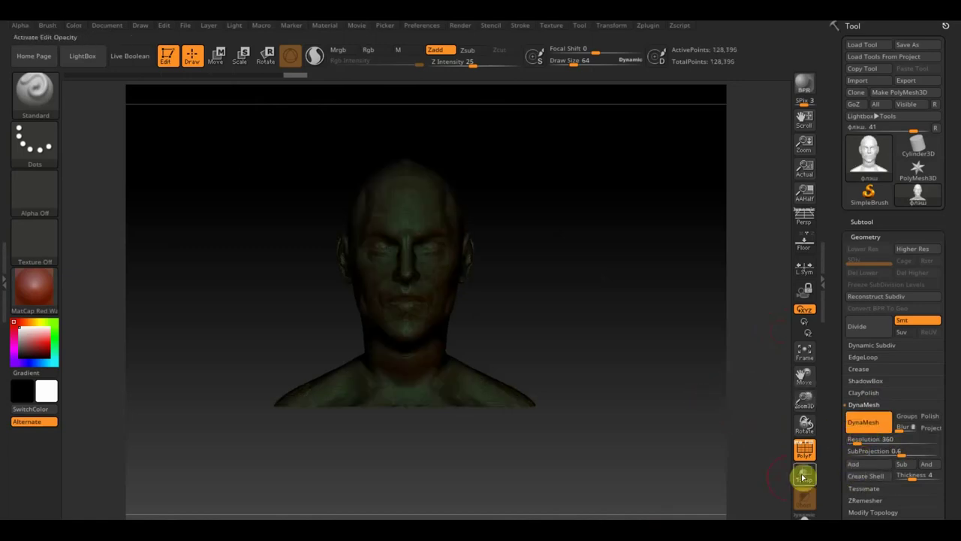
pyautogui.moveTo(639, 431)
pyautogui.keyDown('alt'); pyautogui.mouseDown()
pyautogui.moveTo(650, 510)
pyautogui.moveTo(623, 279)
pyautogui.moveTo(668, 476)
pyautogui.moveTo(625, 336)
pyautogui.mouseUp(); pyautogui.keyUp('alt')
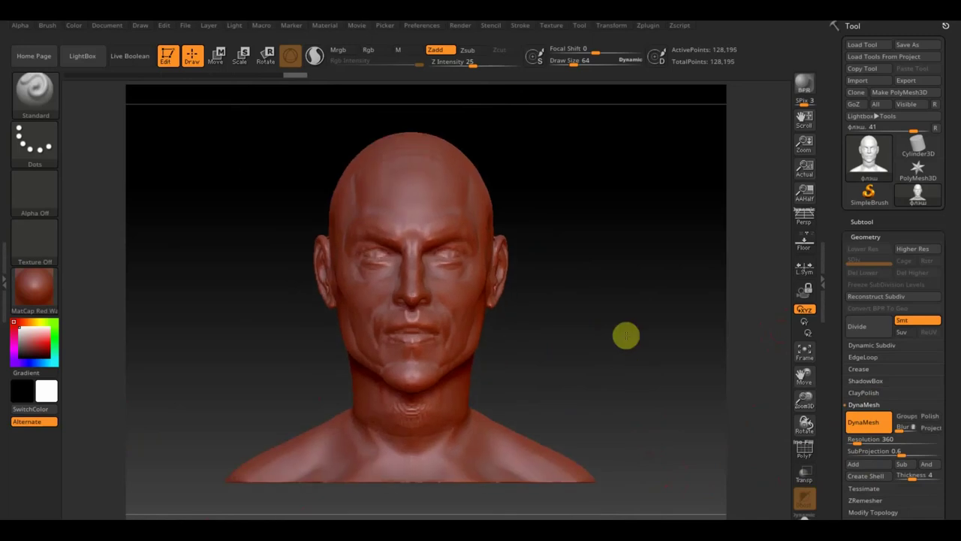
pyautogui.hotkey('ctrl', 'z')
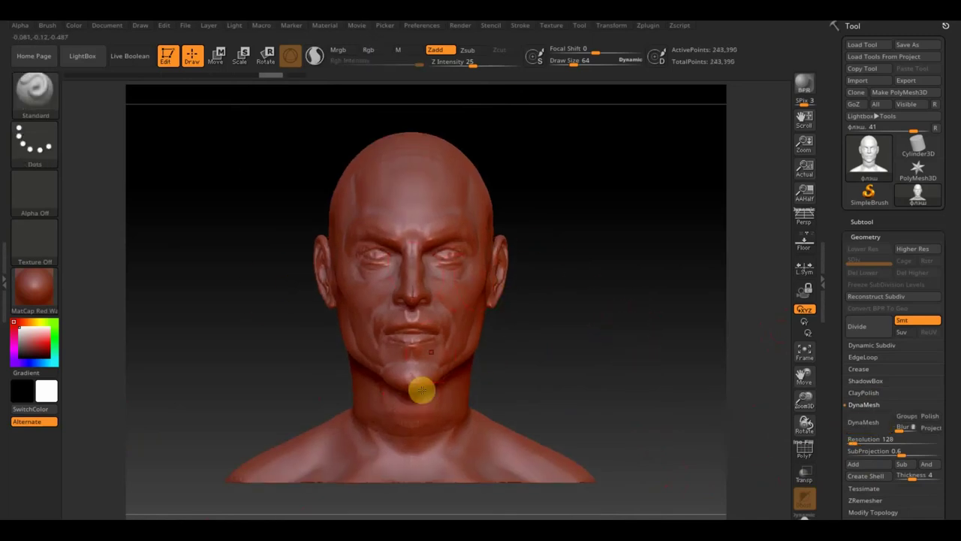
pyautogui.click(859, 440)
pyautogui.moveTo(858, 440); pyautogui.dragTo(868, 441)
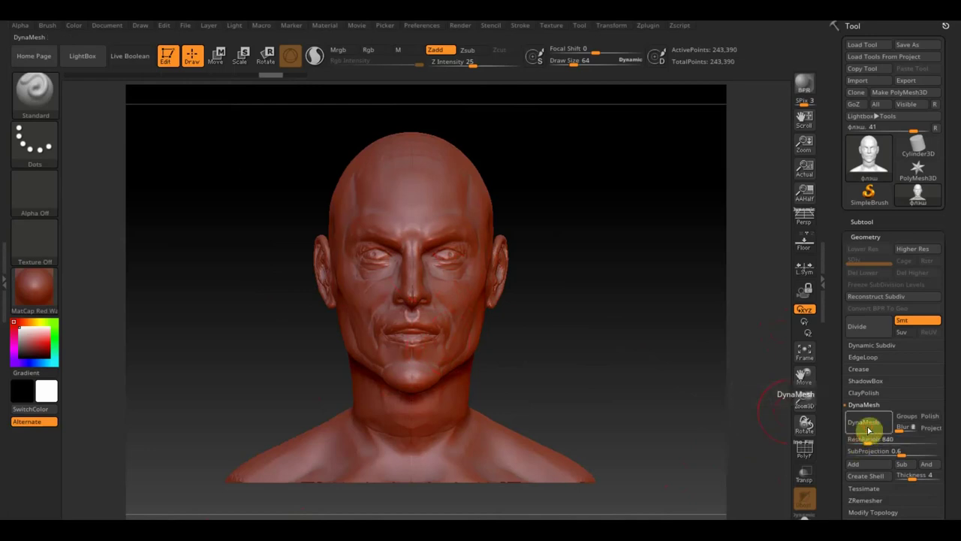
pyautogui.click(865, 434)
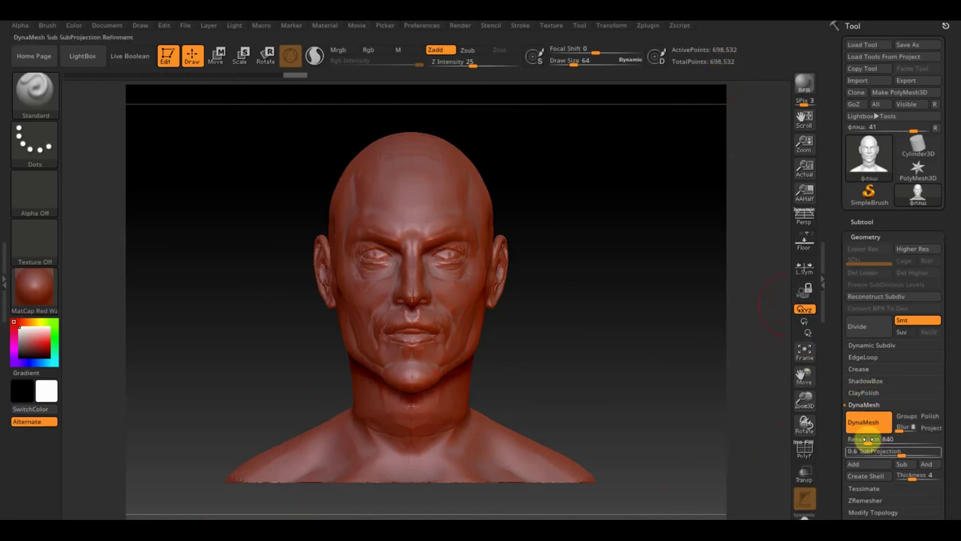
pyautogui.hotkey('ctrl', 'z')
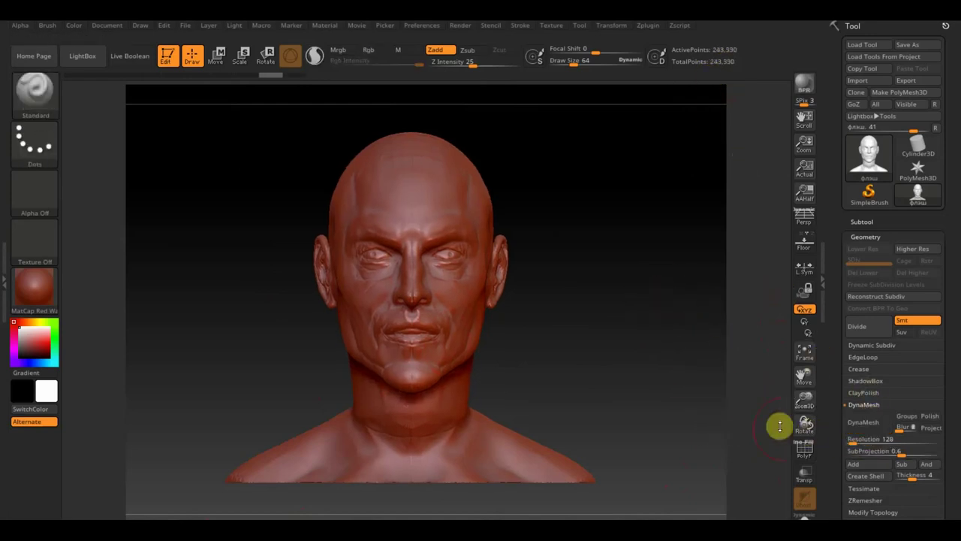
# DynaMesh the head at resolution 392, undo it, then remesh at resolution 600.
pyautogui.click(856, 440)
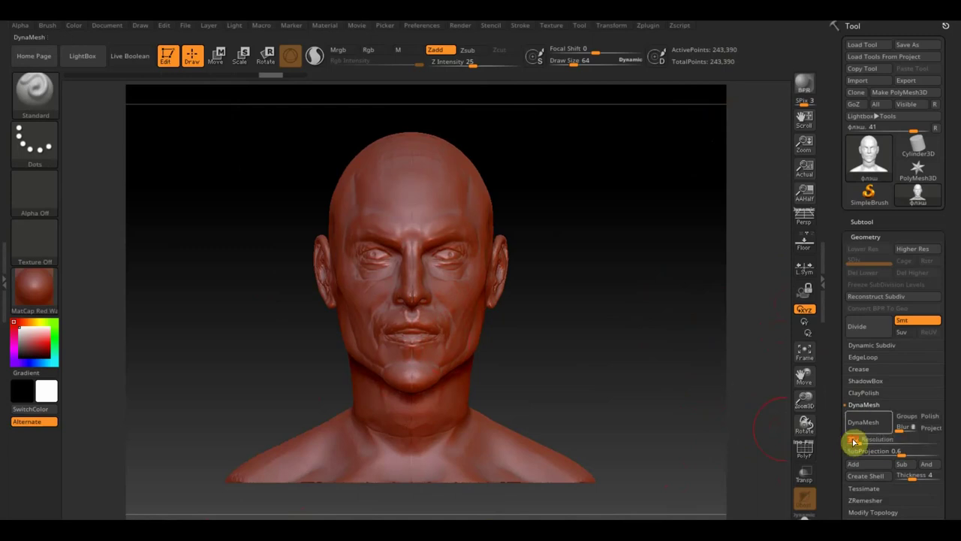
pyautogui.click(860, 430)
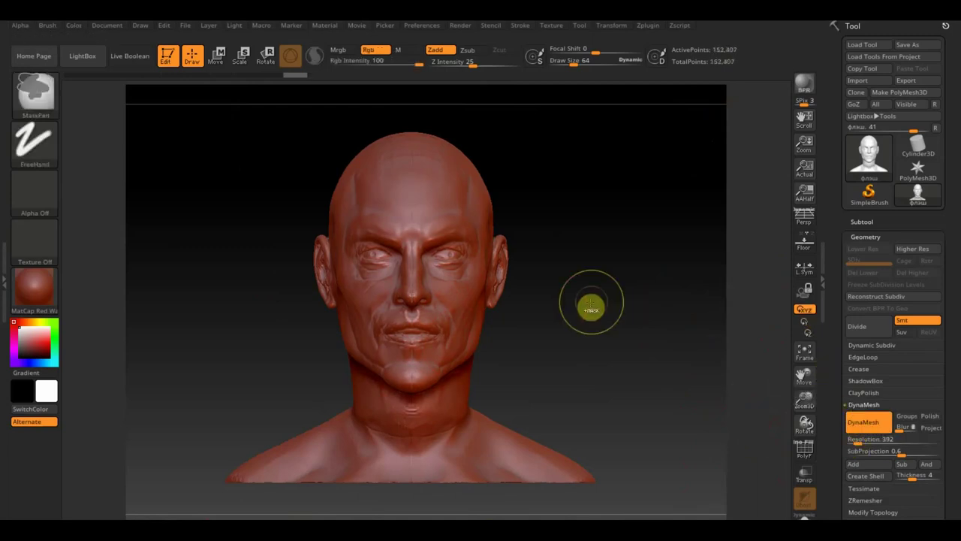
pyautogui.hotkey('ctrl', 'z')
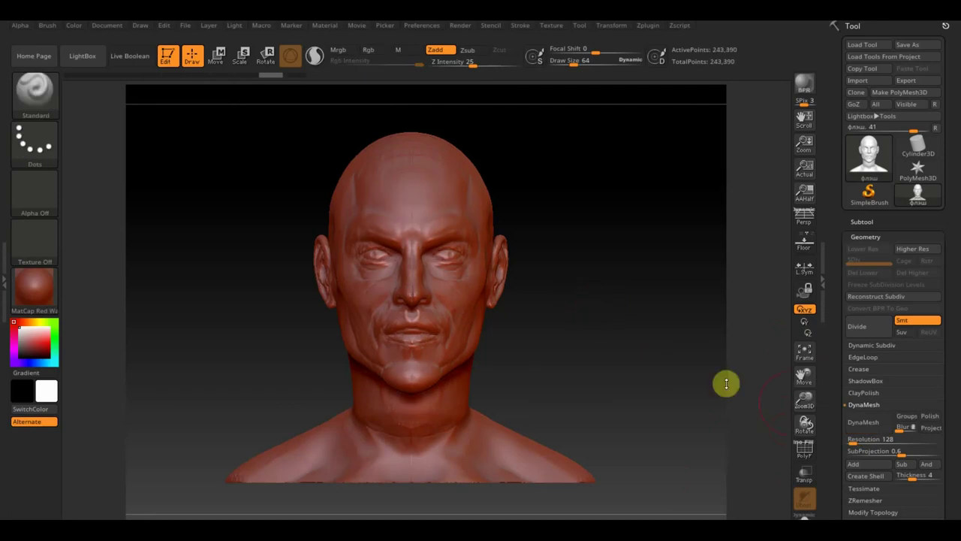
pyautogui.click(864, 421)
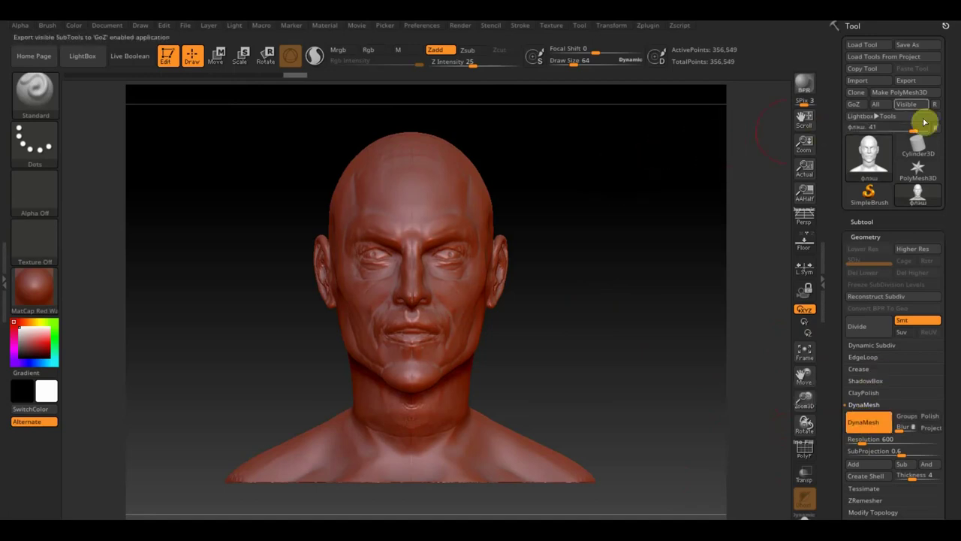
# Export the remeshed head as флэш.obj via Tool > Export, overwriting the existing file.
pyautogui.click(913, 85)
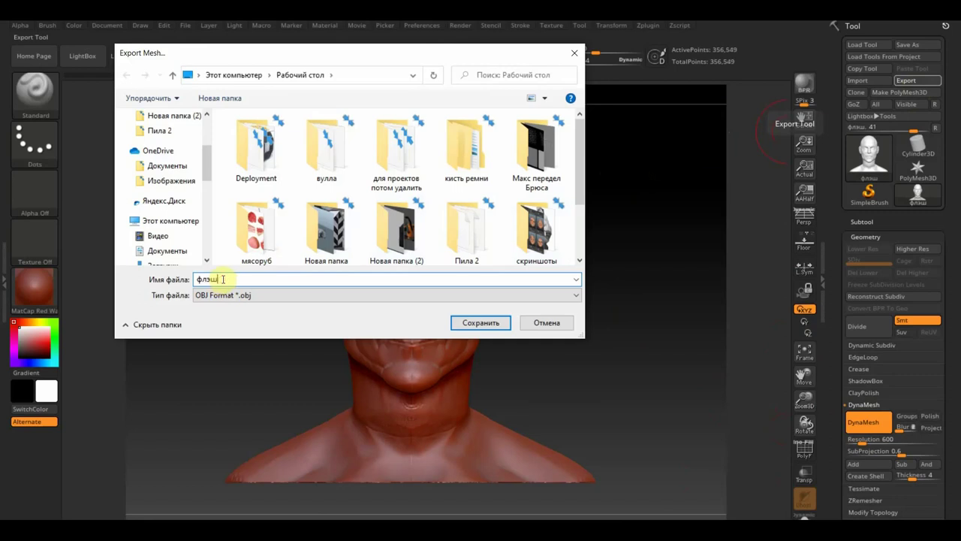
pyautogui.click(480, 323)
pyautogui.click(517, 274)
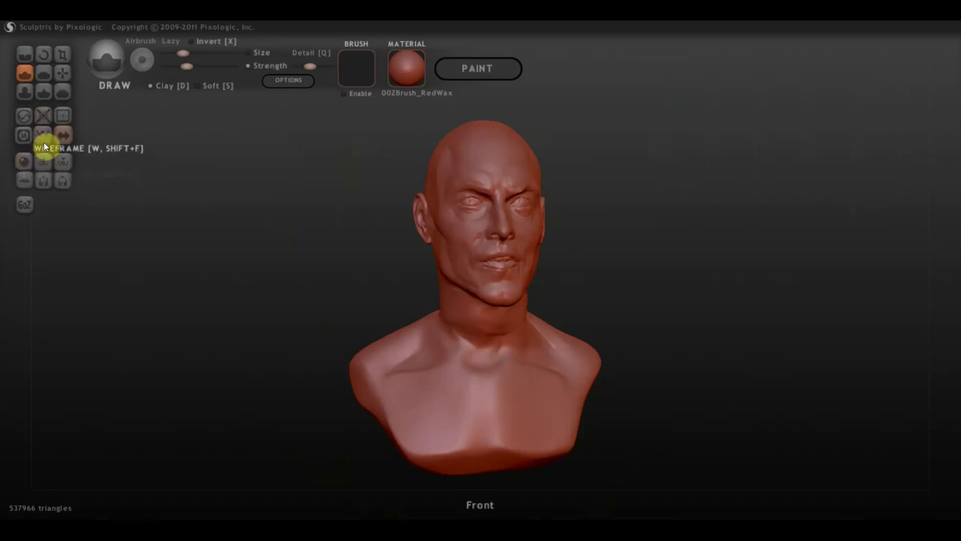
pyautogui.click(41, 167)
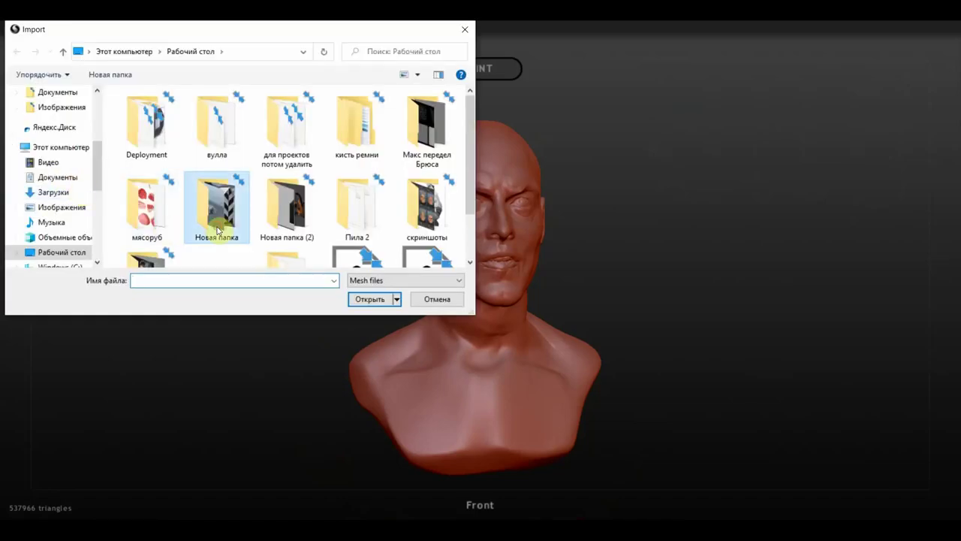
pyautogui.scroll(-1, 218, 195)
pyautogui.click(426, 214)
pyautogui.click(369, 299)
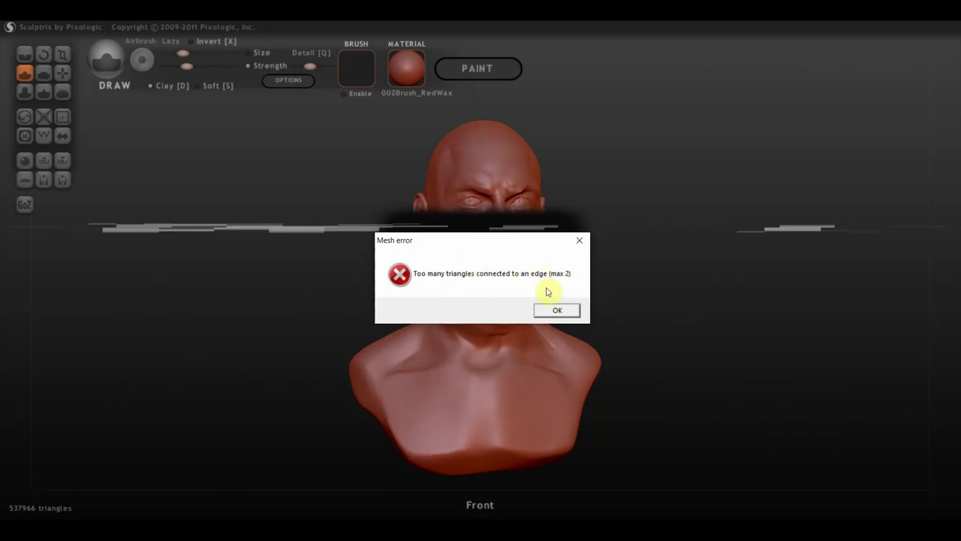
pyautogui.click(584, 245)
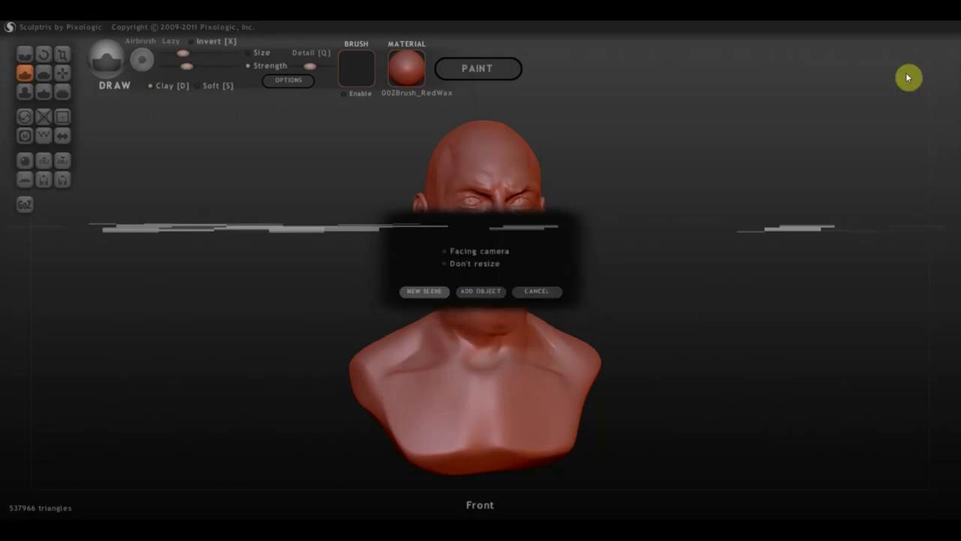
pyautogui.click(537, 291)
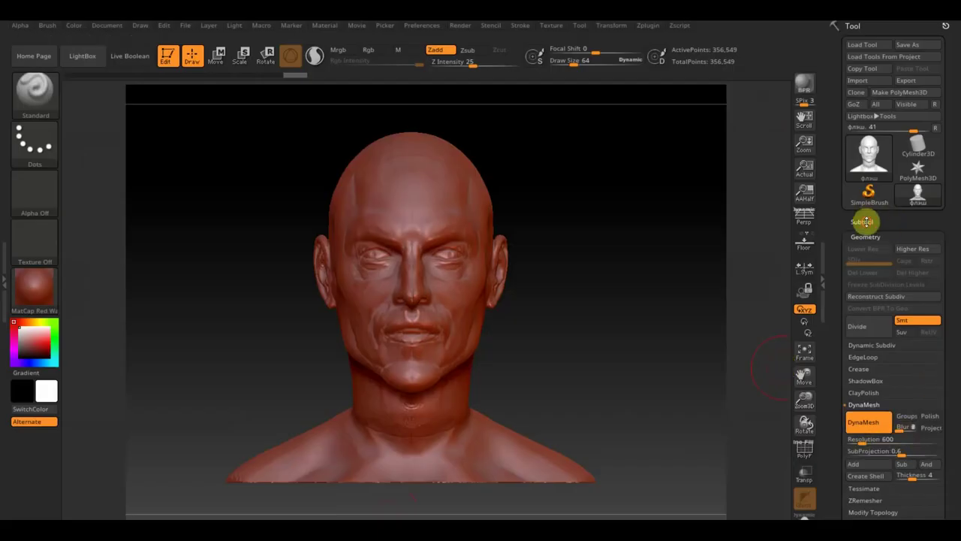
pyautogui.click(866, 222)
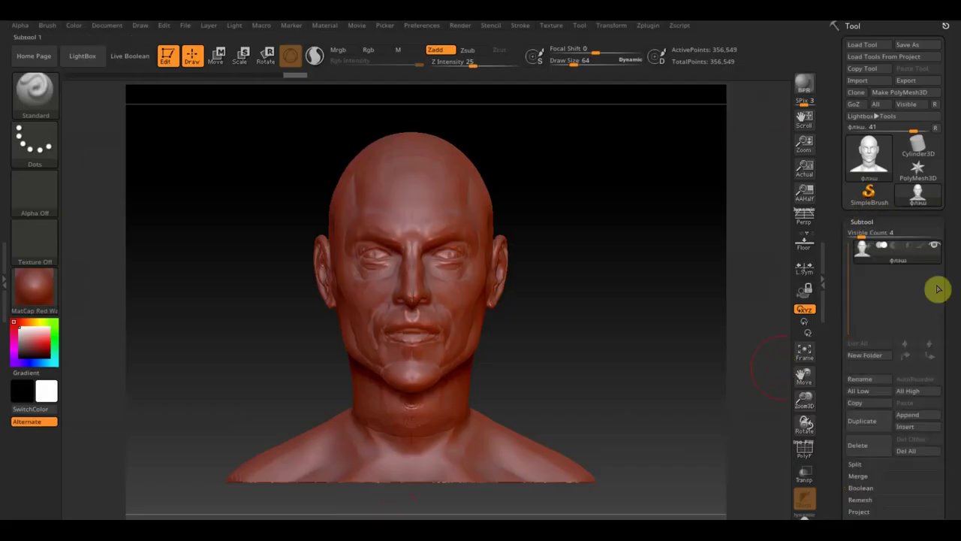
# Duplicate the head subtool and ZRemesh the copy in Legacy (2018) mode with target count about 3.6.
pyautogui.click(874, 426)
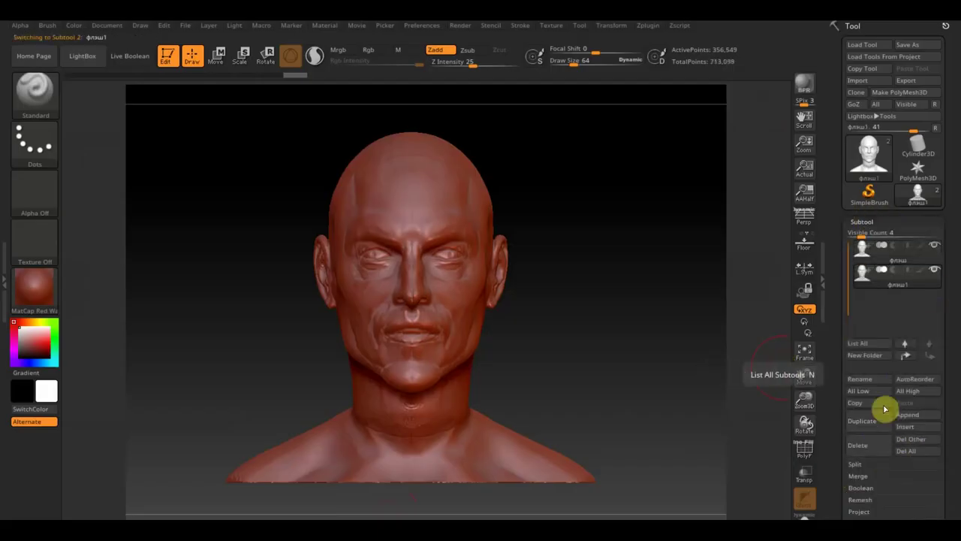
pyautogui.moveTo(953, 500); pyautogui.dragTo(946, 392)
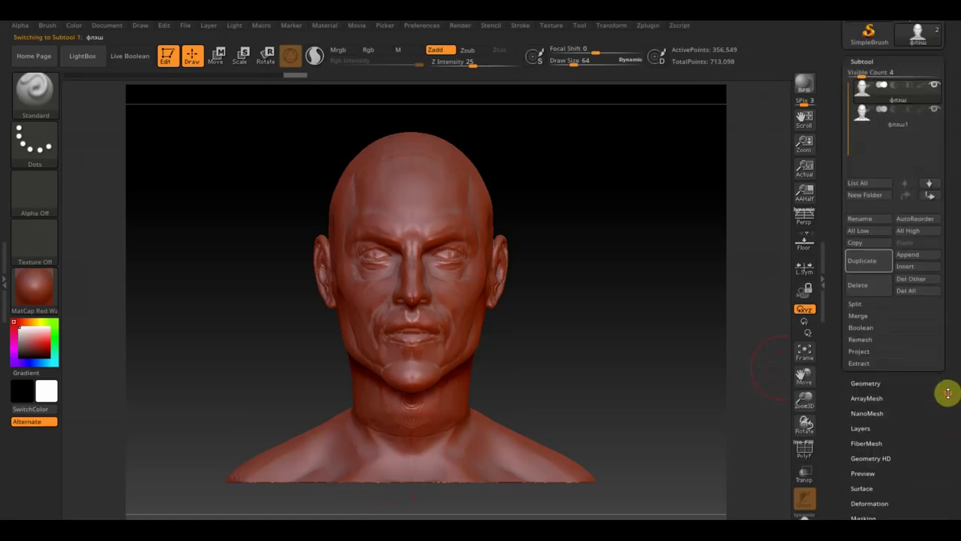
pyautogui.click(871, 382)
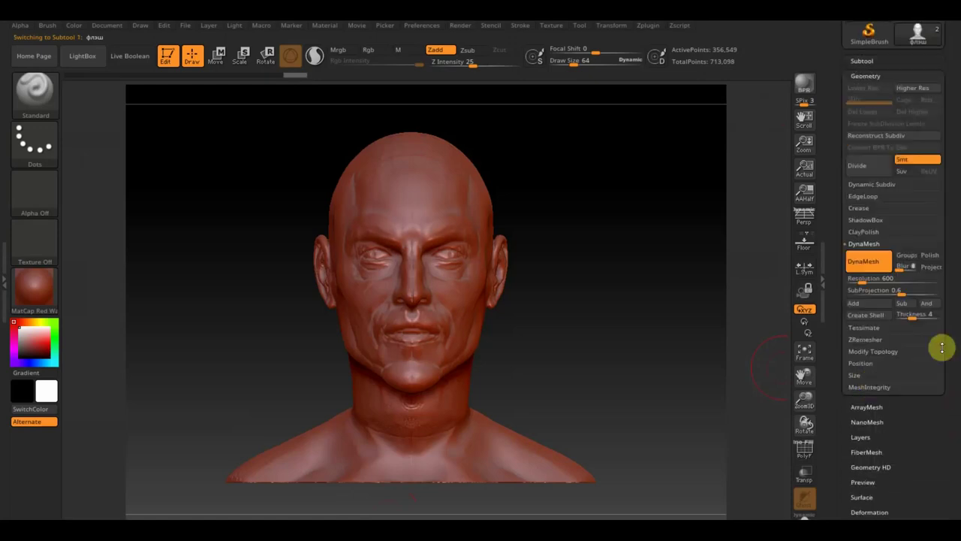
pyautogui.click(876, 339)
pyautogui.click(918, 285)
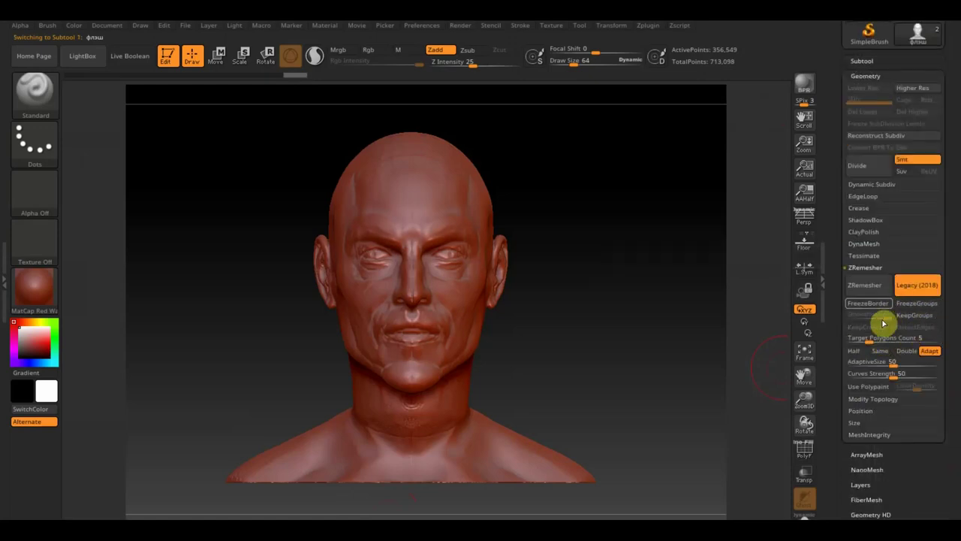
pyautogui.moveTo(859, 338); pyautogui.dragTo(865, 339)
pyautogui.click(877, 292)
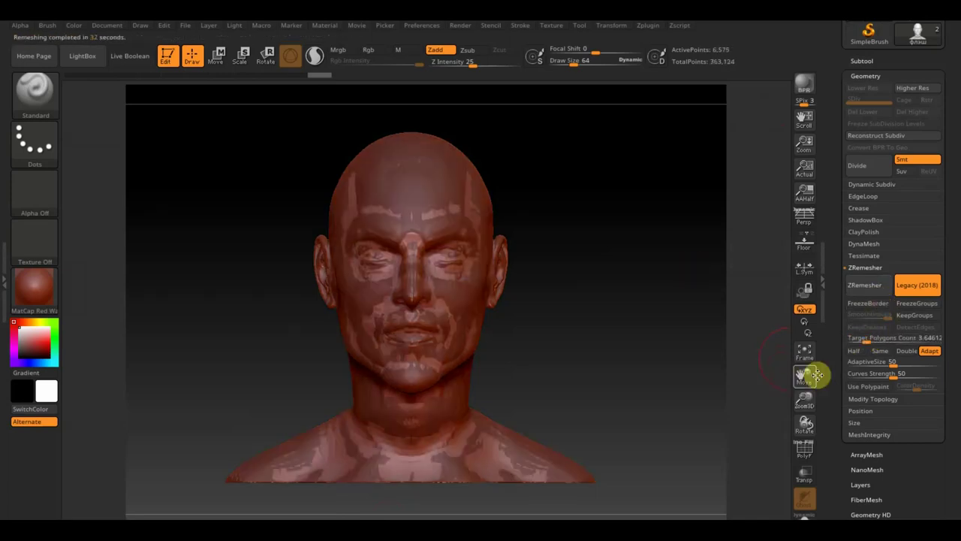
# Subdivide the retopologised copy to level 4 and ProjectAll the original sculpt detail onto it.
pyautogui.press('b')
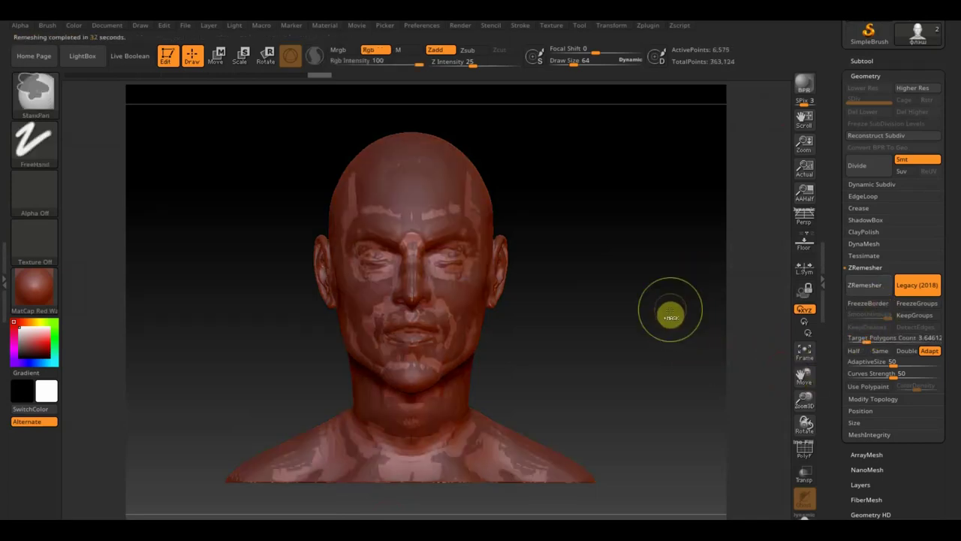
pyautogui.hotkey('ctrl', 'd')
pyautogui.hotkey('ctrl', 'd')
pyautogui.hotkey('ctrl', 'd')
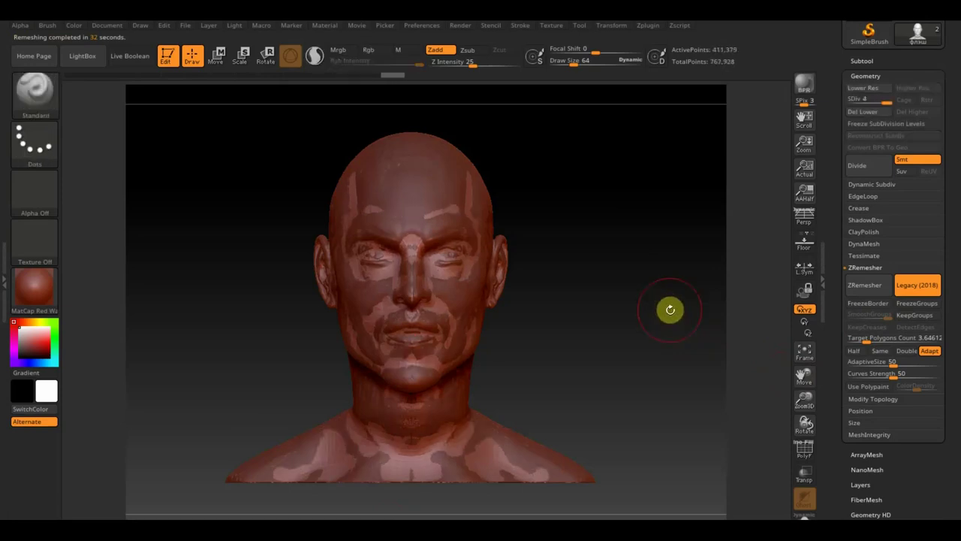
pyautogui.click(862, 62)
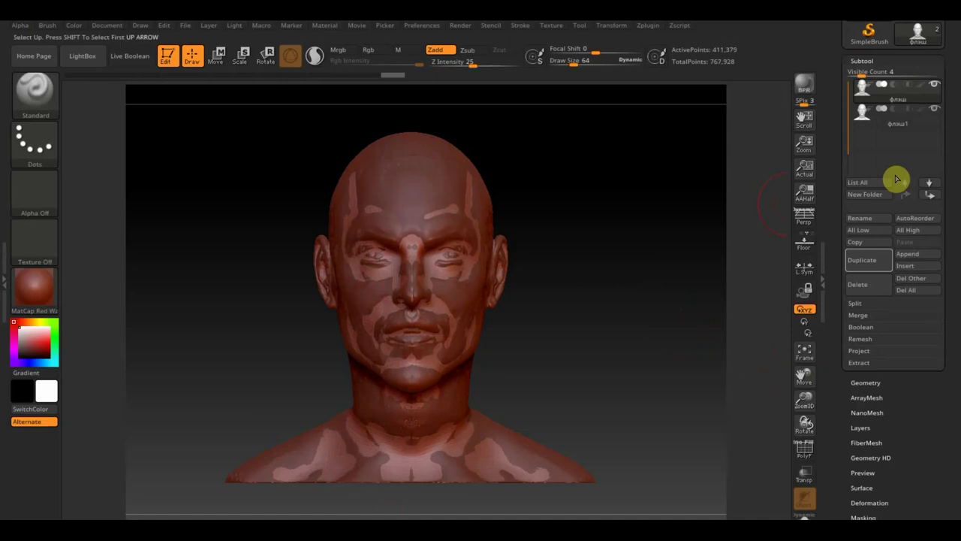
pyautogui.click(864, 351)
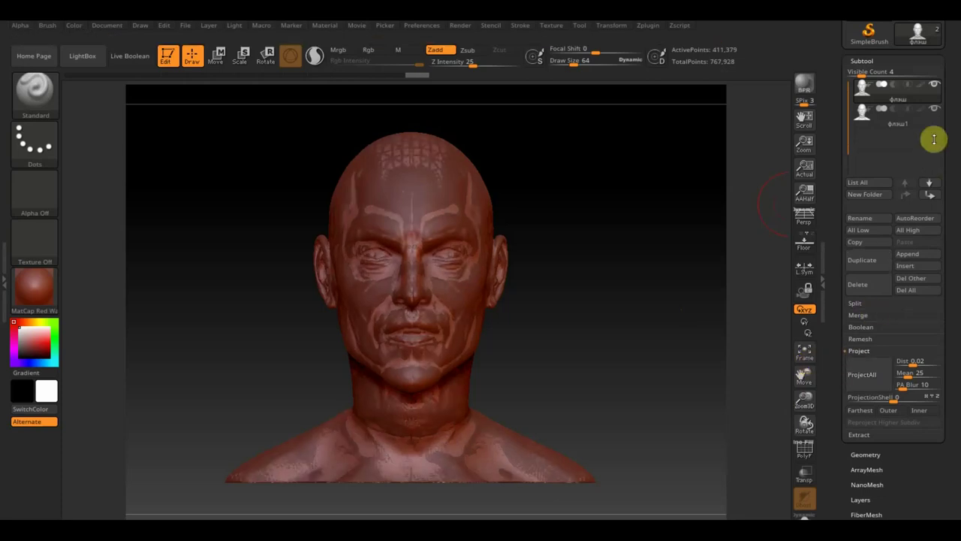
pyautogui.click(936, 110)
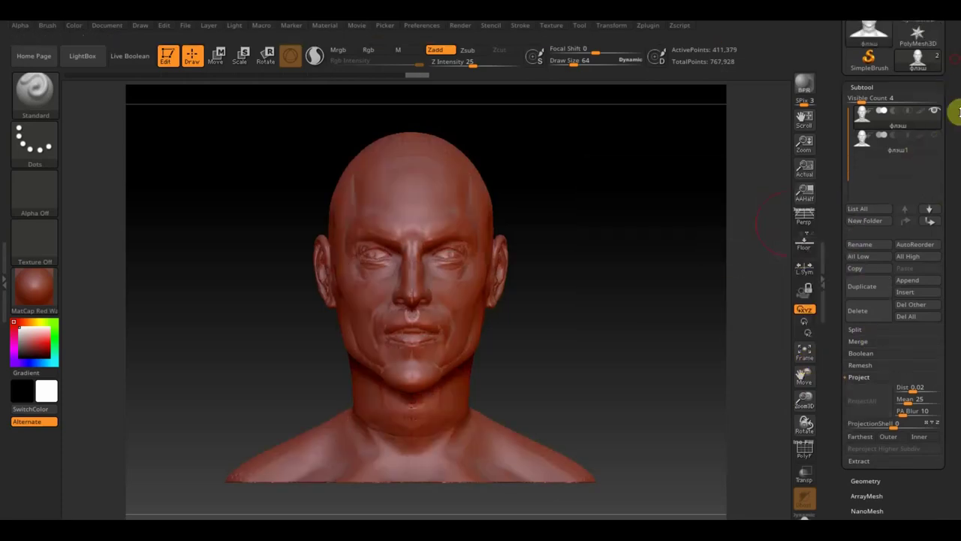
# Export the reprojected head from ZBrush as the OBJ file флэш2.
pyautogui.moveTo(944, 55); pyautogui.dragTo(939, 105)
pyautogui.click(913, 81)
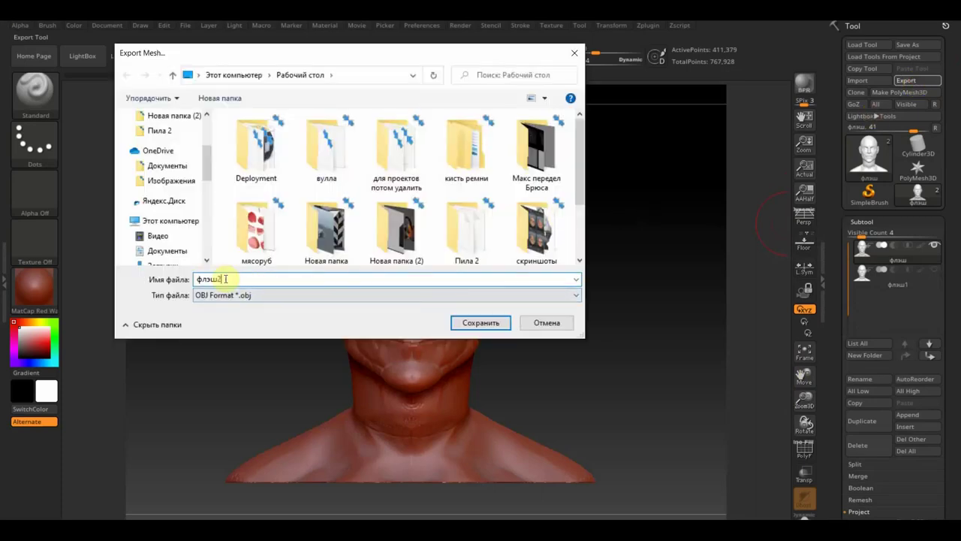
pyautogui.press('Return')
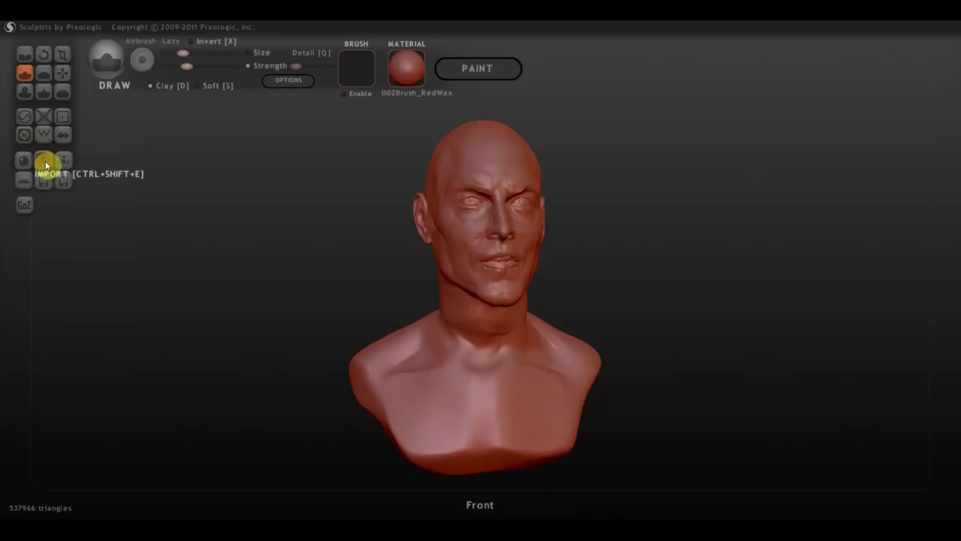
# In Sculptris, import the флэш2 mesh file.
pyautogui.click(45, 162)
pyautogui.scroll(-2, 371, 227)
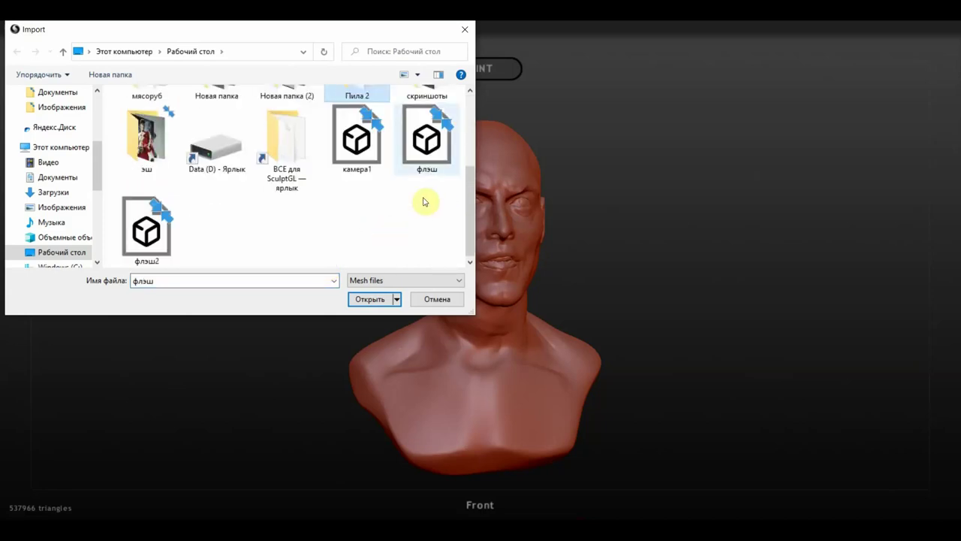
pyautogui.click(151, 244)
pyautogui.click(361, 299)
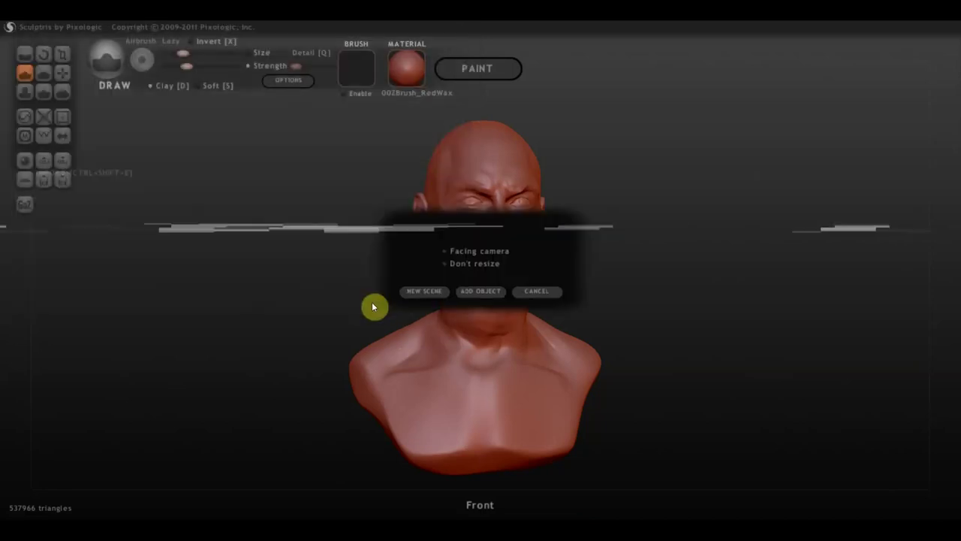
# Load флэш2 as a new scene and centre the whole bust in view.
pyautogui.click(433, 299)
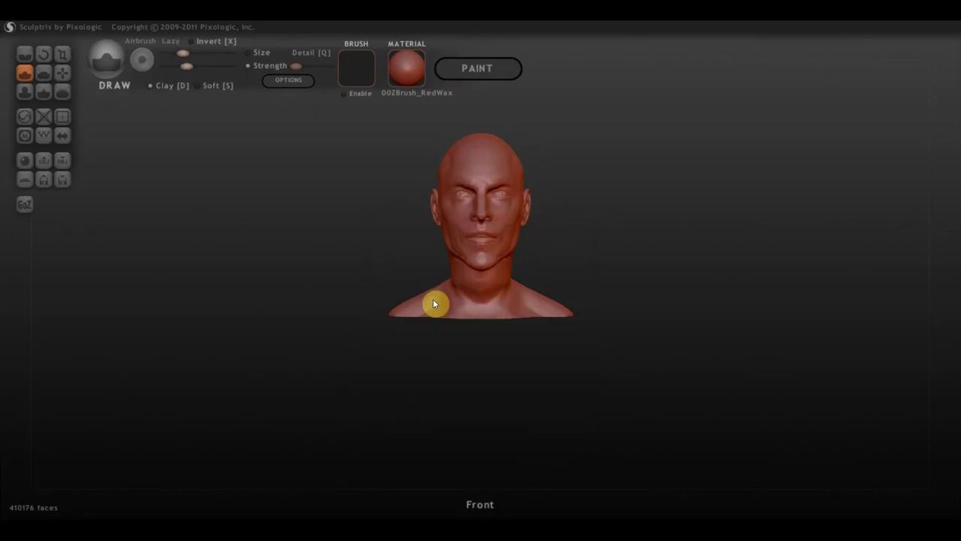
pyautogui.scroll(2, 660, 312)
pyautogui.scroll(3, 688, 421)
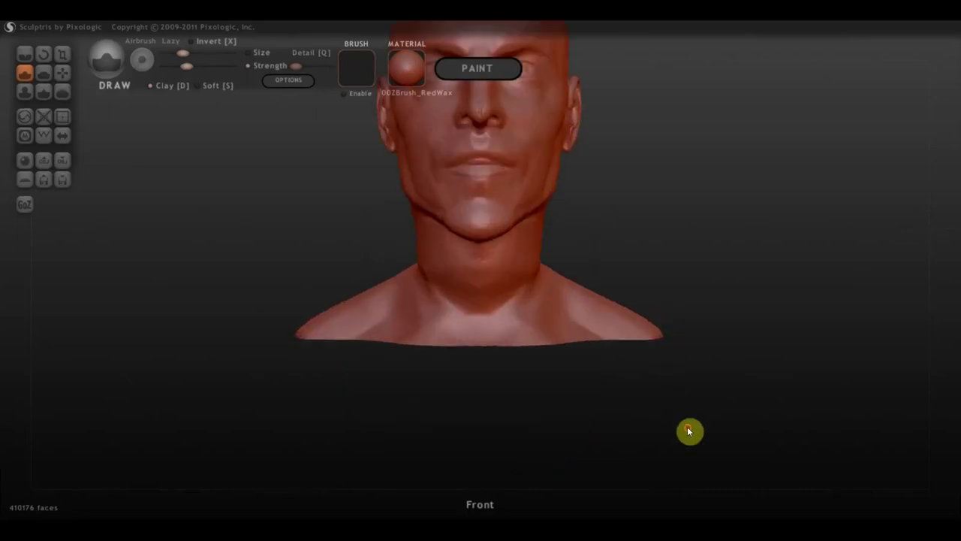
pyautogui.scroll(3, 721, 285)
pyautogui.keyDown('alt'); pyautogui.moveTo(741, 148); pyautogui.dragTo(694, 313); pyautogui.keyUp('alt')
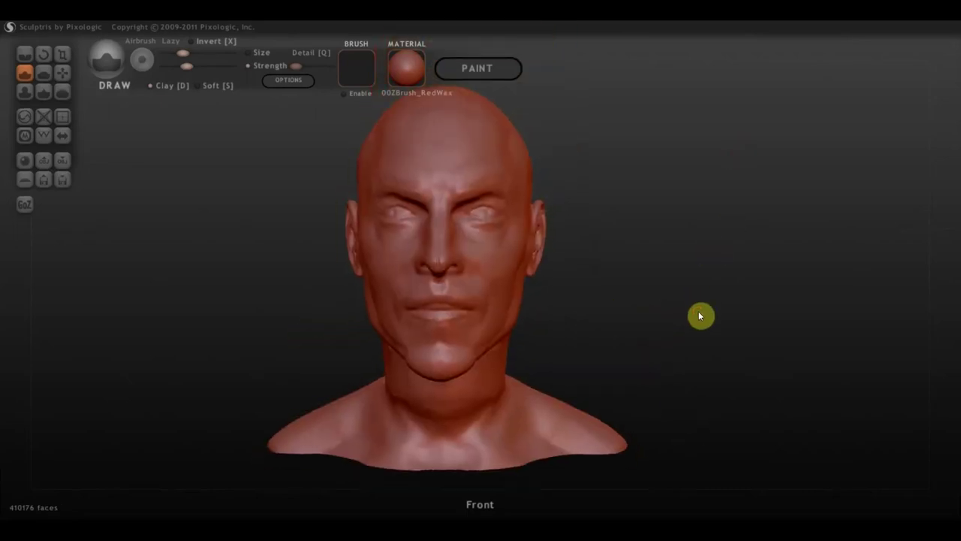
# Turn on symmetry for the model and dismiss the modified geometry notice.
pyautogui.click(62, 135)
pyautogui.click(490, 308)
pyautogui.click(530, 311)
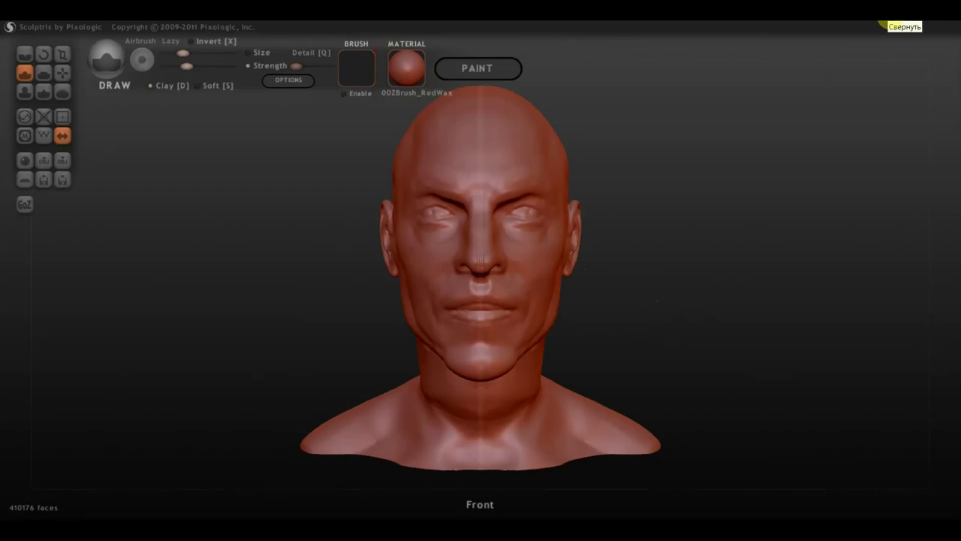
# Select Flatten, show the wireframe, and reduce the head from 837,770 to 833,886 triangles.
pyautogui.click(43, 73)
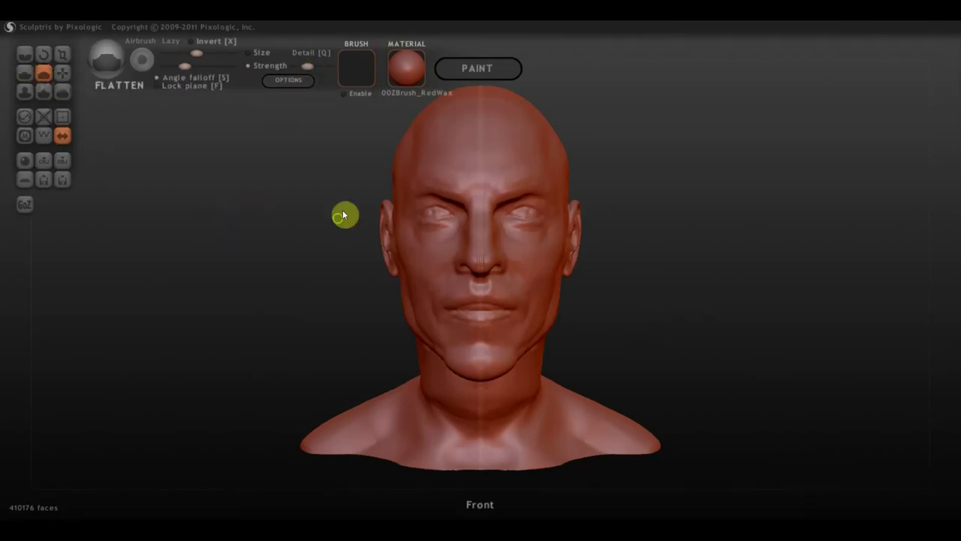
pyautogui.moveTo(342, 215); pyautogui.dragTo(418, 236)
pyautogui.scroll(5, 458, 251)
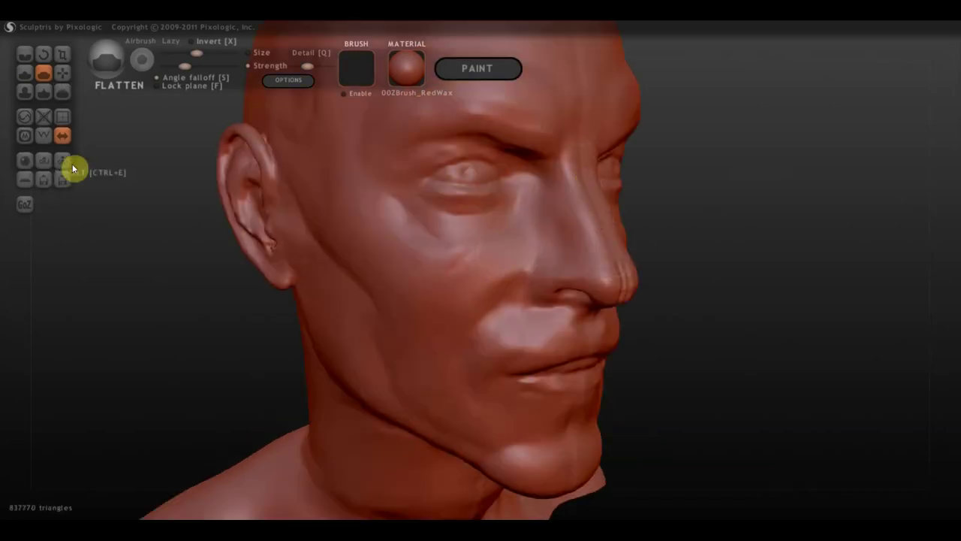
pyautogui.scroll(-5, 117, 215)
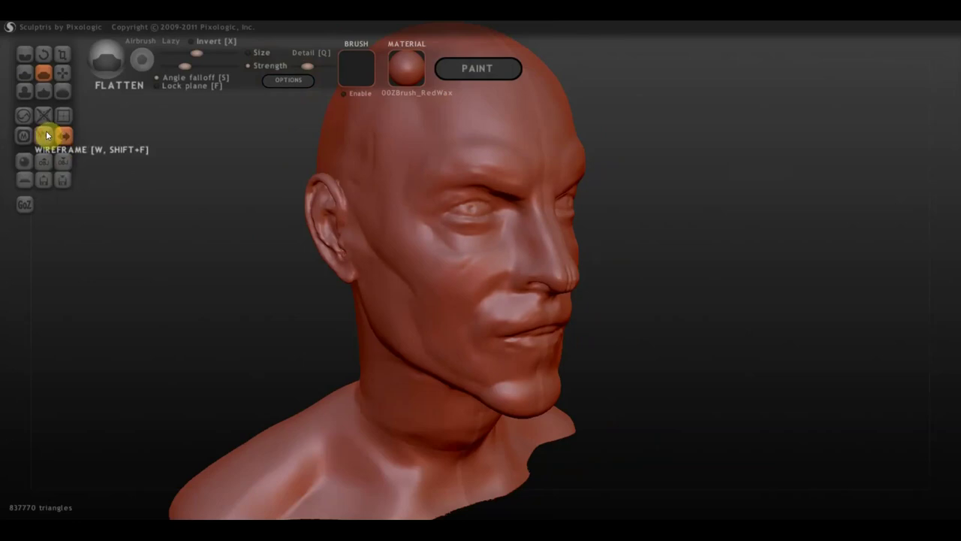
pyautogui.click(44, 135)
pyautogui.scroll(3, 362, 265)
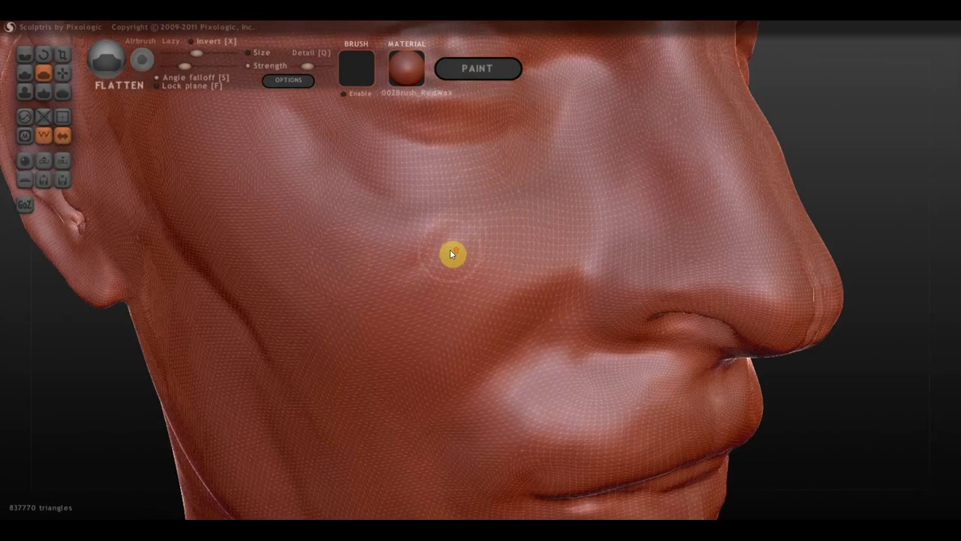
pyautogui.scroll(5, 450, 253)
pyautogui.scroll(-3, 476, 208)
pyautogui.scroll(-5, 473, 216)
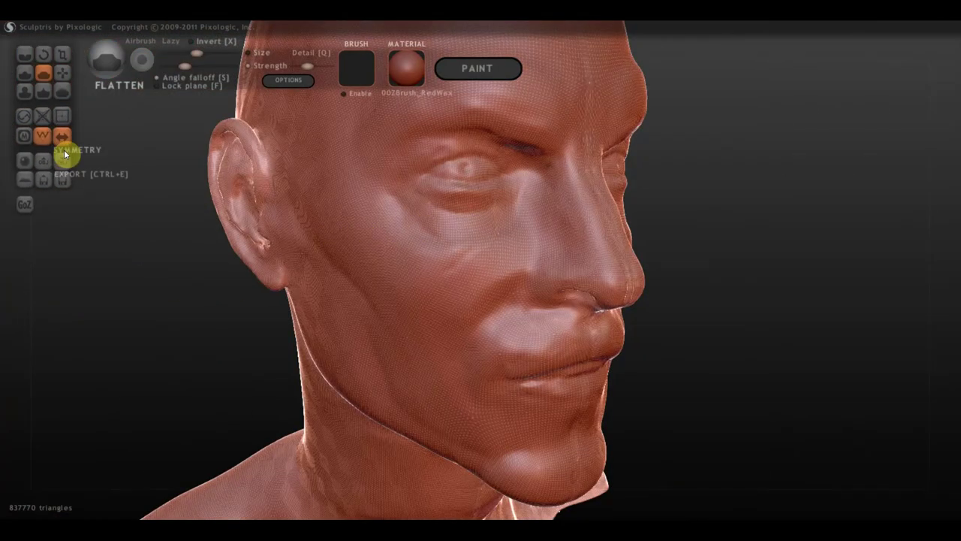
pyautogui.click(47, 117)
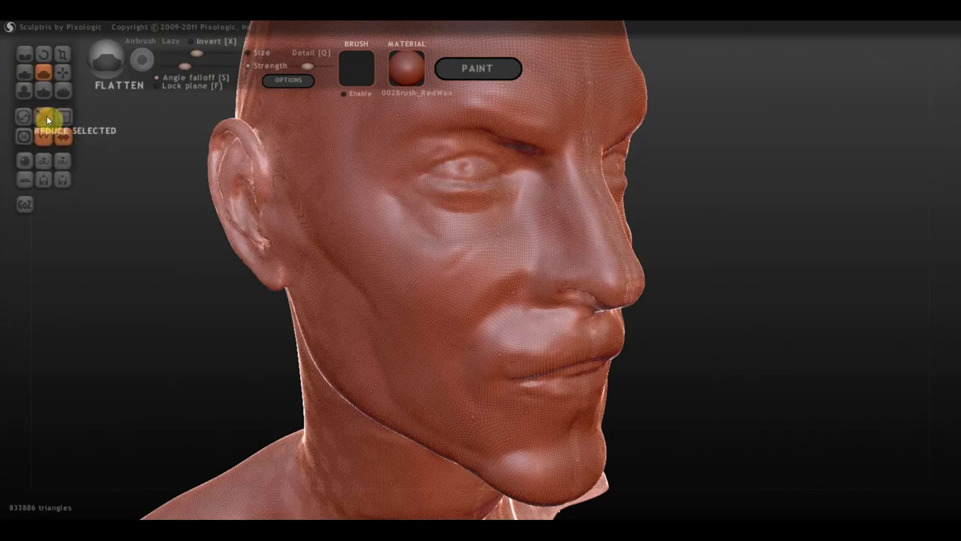
# Reduce the head mesh repeatedly down to 675,042 triangles.
pyautogui.click(46, 117)
pyautogui.click(46, 119)
pyautogui.click(46, 121)
pyautogui.click(46, 119)
pyautogui.click(45, 118)
pyautogui.click(45, 117)
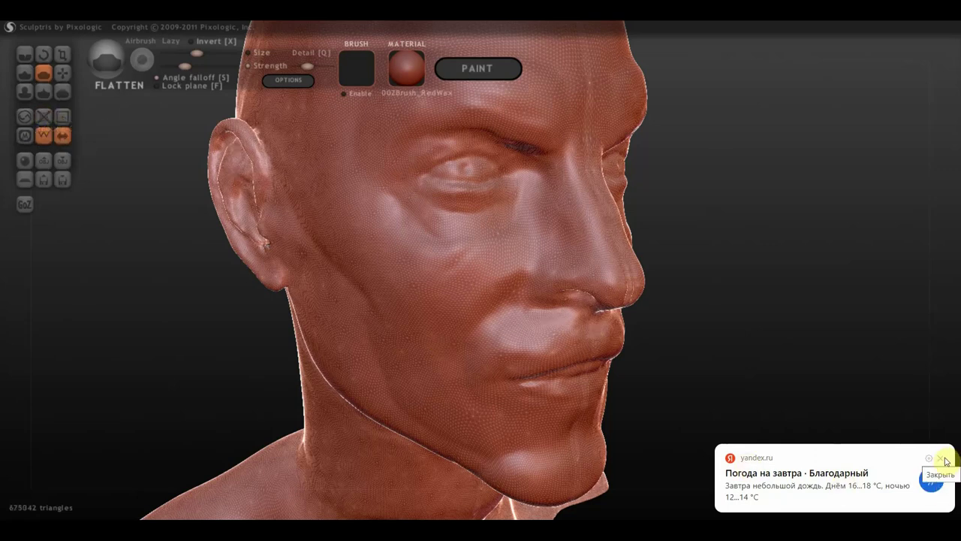
# Dismiss the weather notification, hide the wireframe, and orbit to a three-quarter view.
pyautogui.click(945, 460)
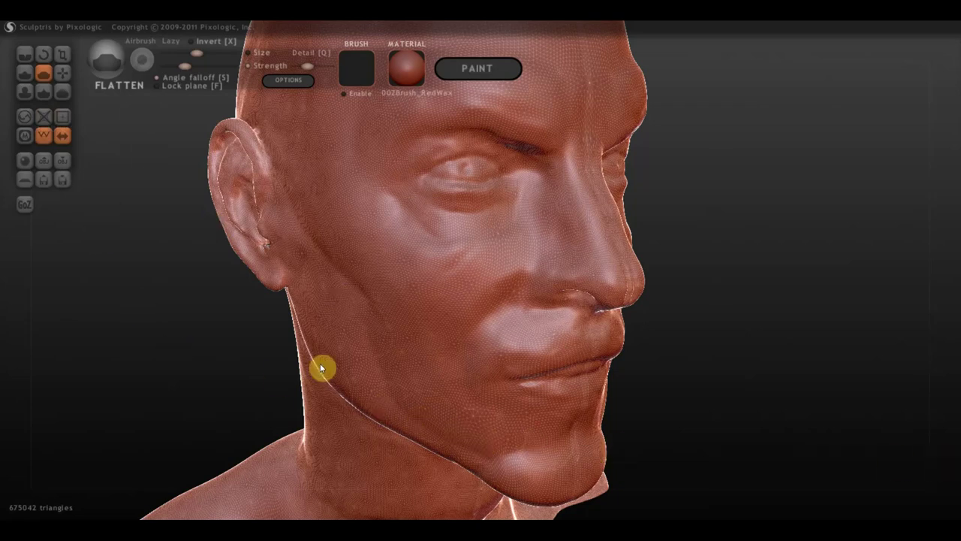
pyautogui.click(44, 134)
pyautogui.moveTo(80, 147); pyautogui.dragTo(151, 262)
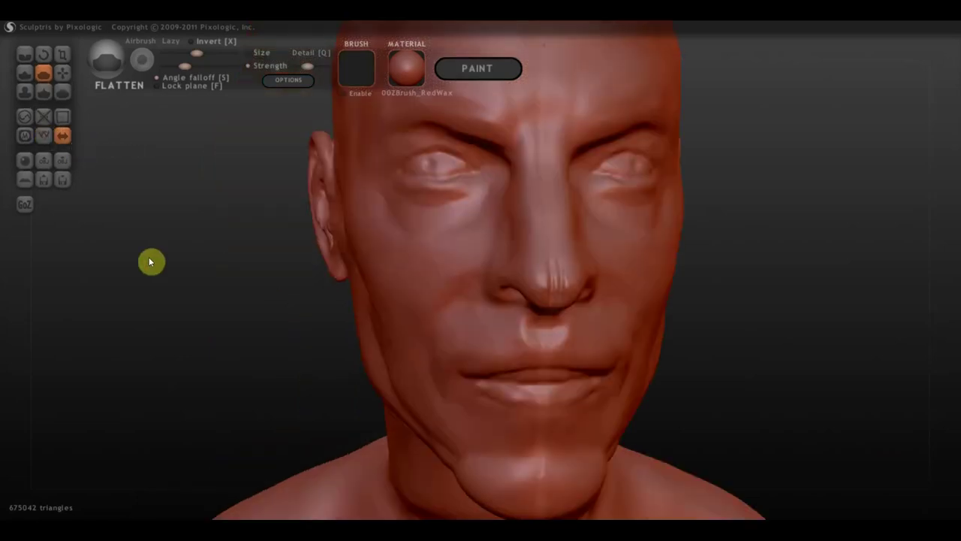
pyautogui.keyDown('shift'); pyautogui.moveTo(817, 328); pyautogui.dragTo(817, 338); pyautogui.keyUp('shift')
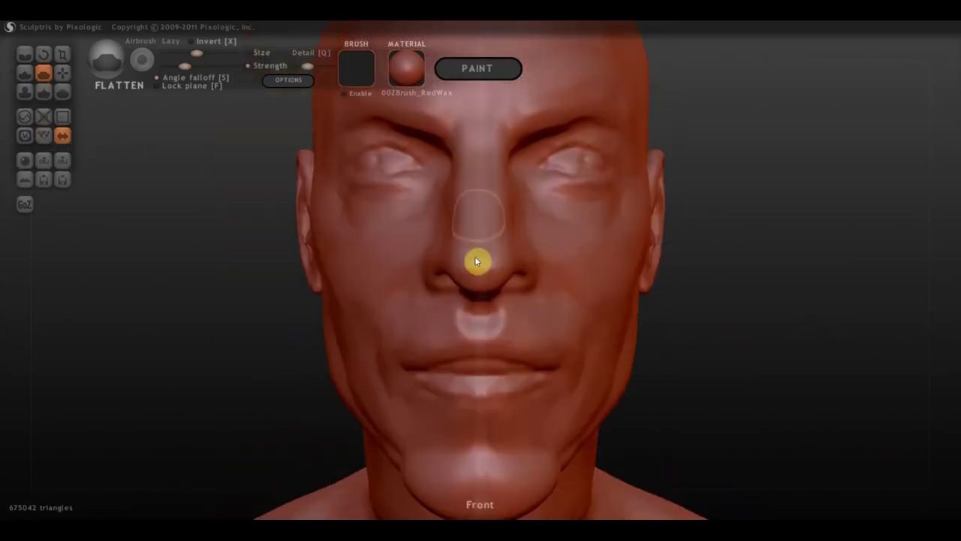
pyautogui.moveTo(468, 164); pyautogui.dragTo(627, 261, button='right')
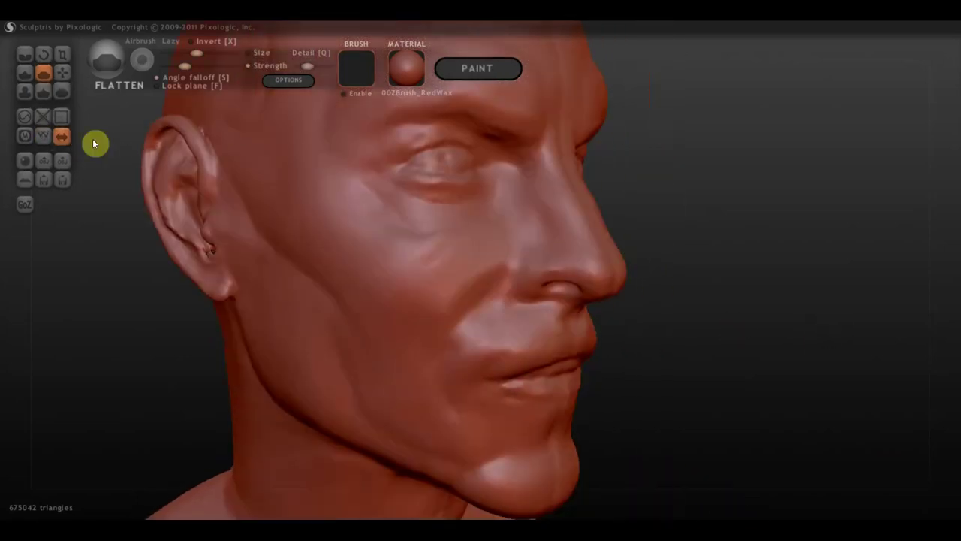
# Load the man's face photo from the эш folder as the scene background.
pyautogui.click(286, 84)
pyautogui.click(544, 96)
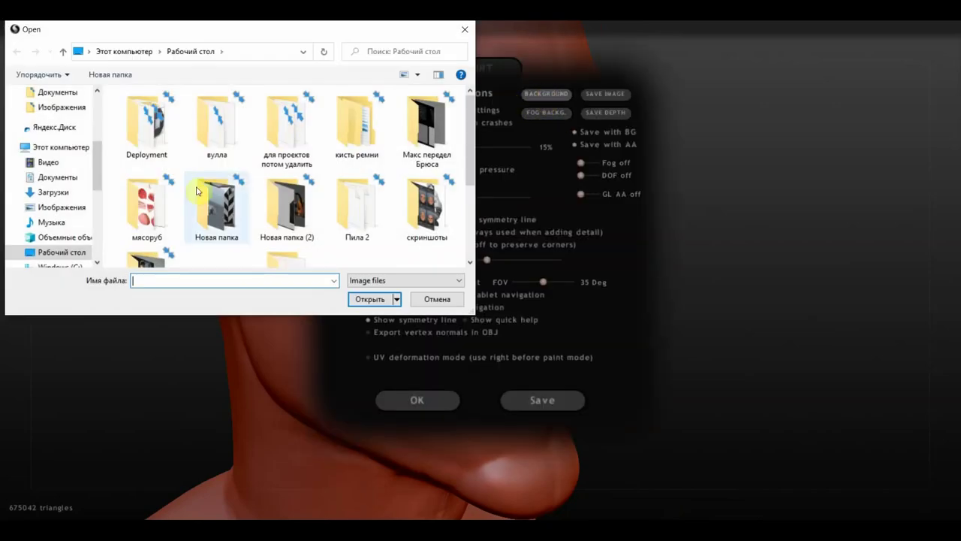
pyautogui.scroll(-3, 293, 218)
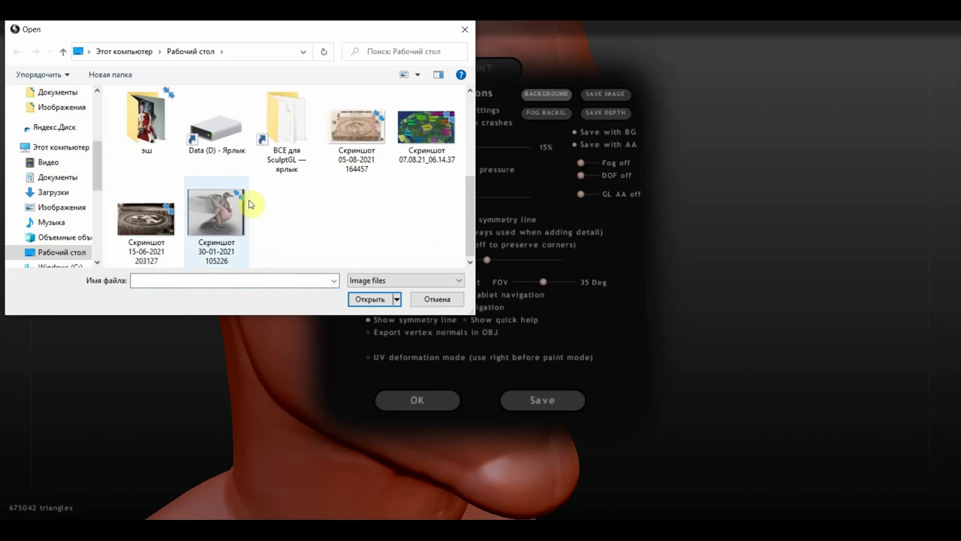
pyautogui.doubleClick(147, 121)
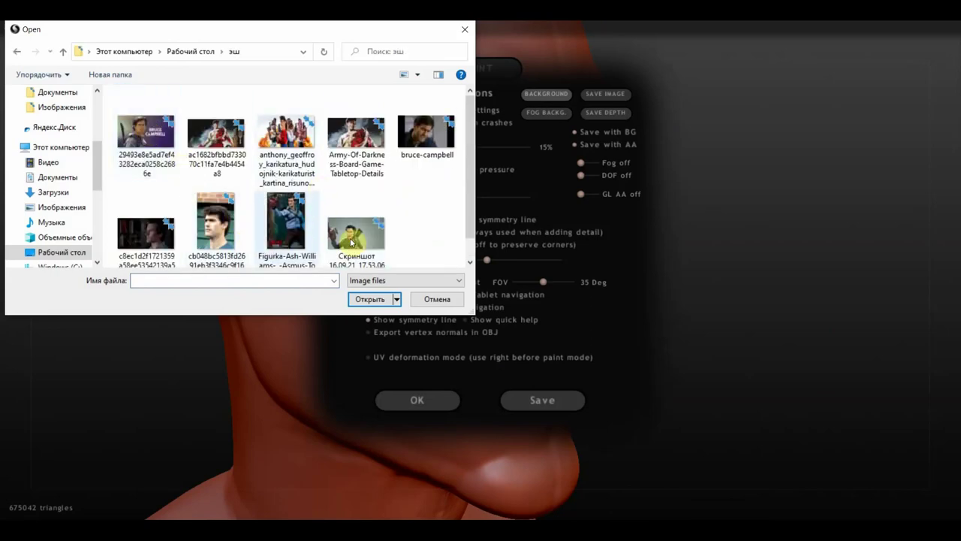
pyautogui.click(146, 235)
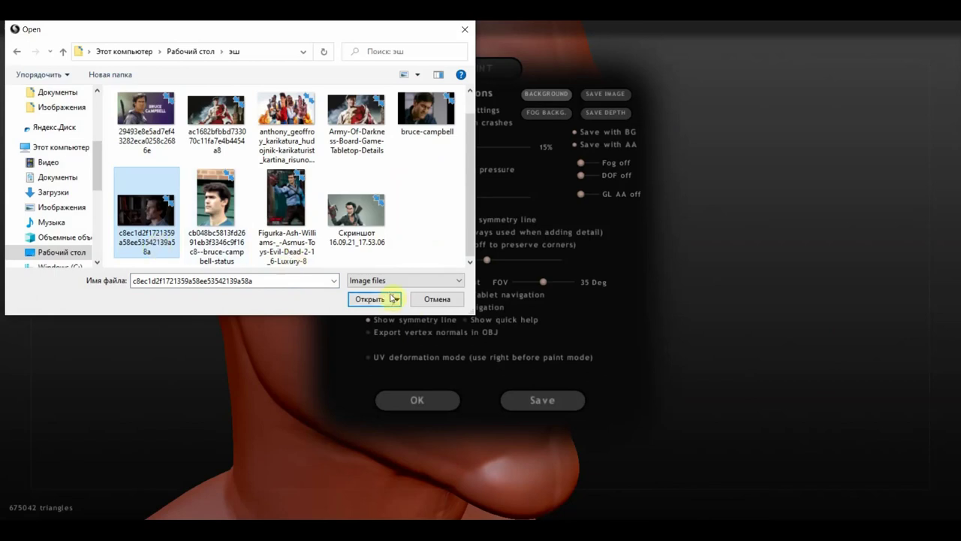
pyautogui.click(379, 299)
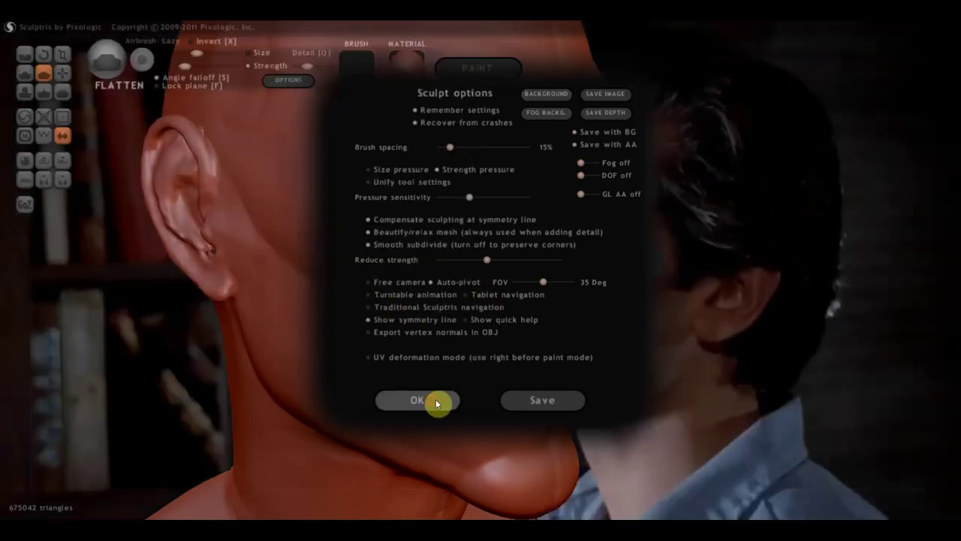
pyautogui.click(417, 400)
# With the Grab brush, pull the thin nose tip rounder and fuller.
pyautogui.scroll(-3, 679, 300)
pyautogui.scroll(-2, 668, 313)
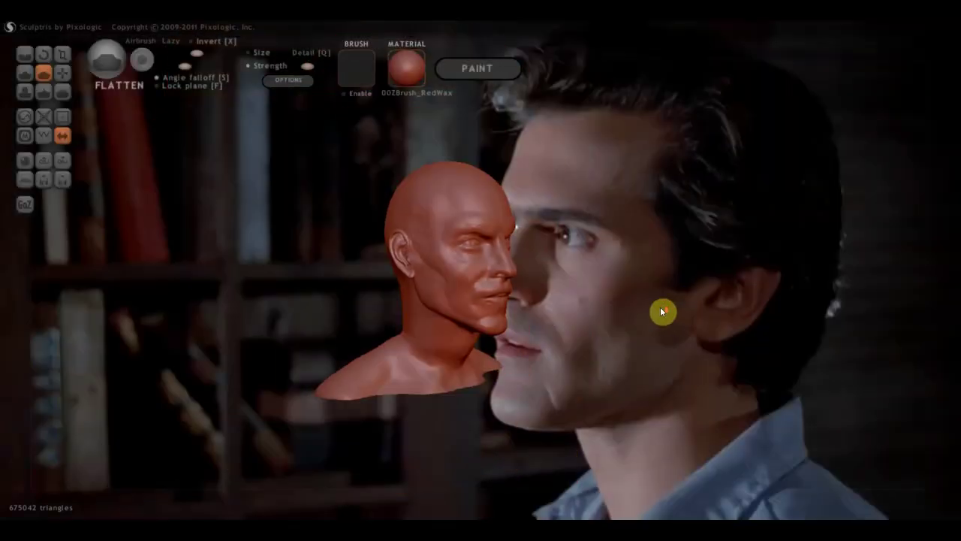
pyautogui.scroll(3, 569, 295)
pyautogui.scroll(1, 579, 301)
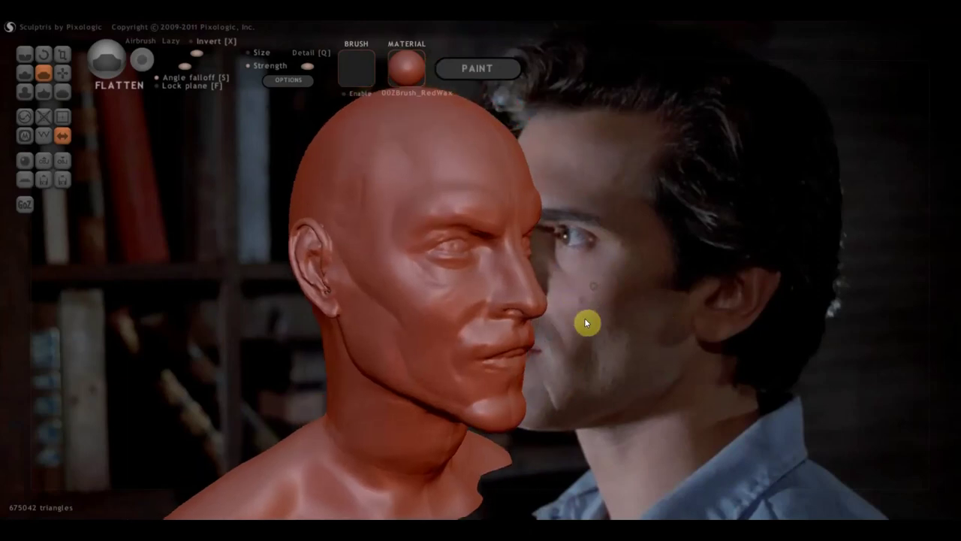
pyautogui.moveTo(586, 315)
pyautogui.mouseDown()
pyautogui.moveTo(546, 284)
pyautogui.moveTo(513, 293)
pyautogui.moveTo(326, 294)
pyautogui.mouseUp()
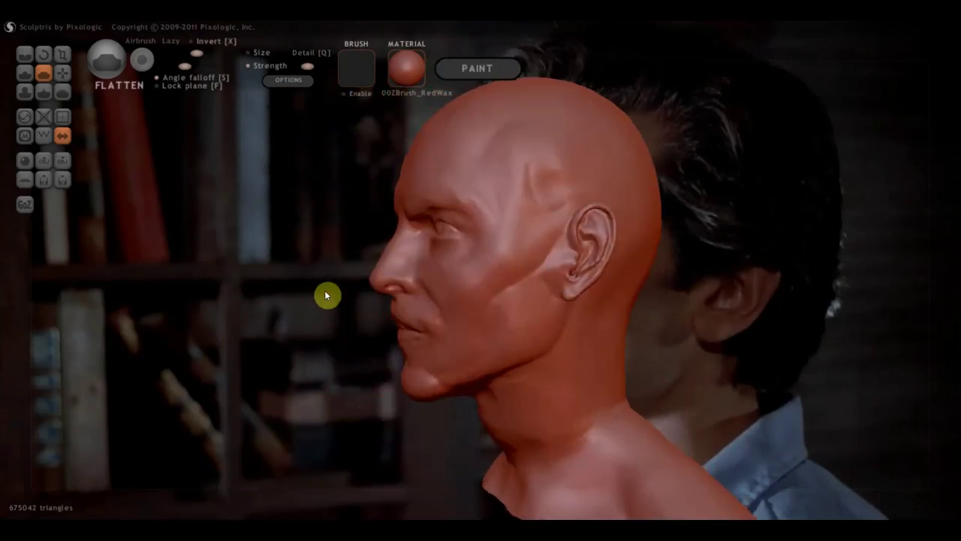
pyautogui.moveTo(661, 288)
pyautogui.keyDown('alt'); pyautogui.mouseDown()
pyautogui.moveTo(383, 317)
pyautogui.moveTo(371, 297)
pyautogui.moveTo(497, 292)
pyautogui.mouseUp(); pyautogui.keyUp('alt')
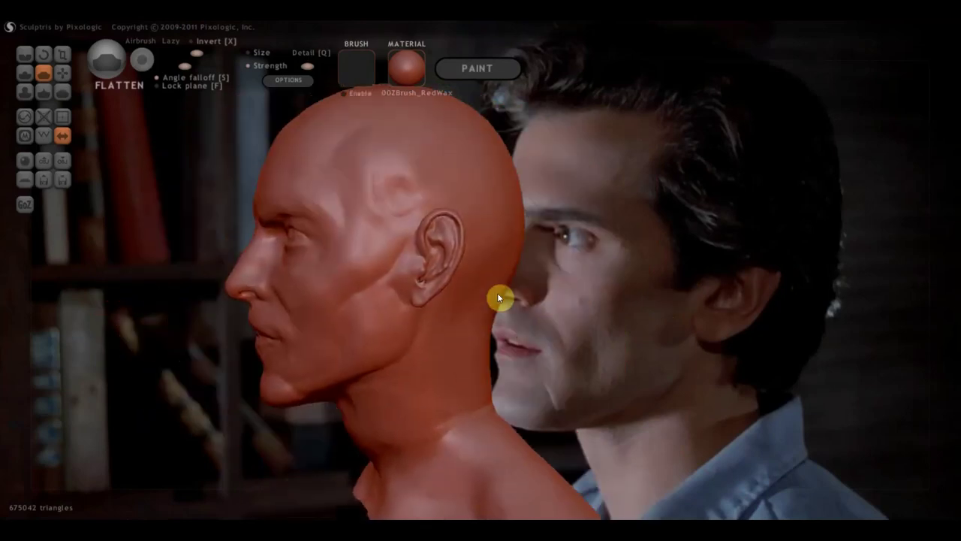
pyautogui.click(65, 73)
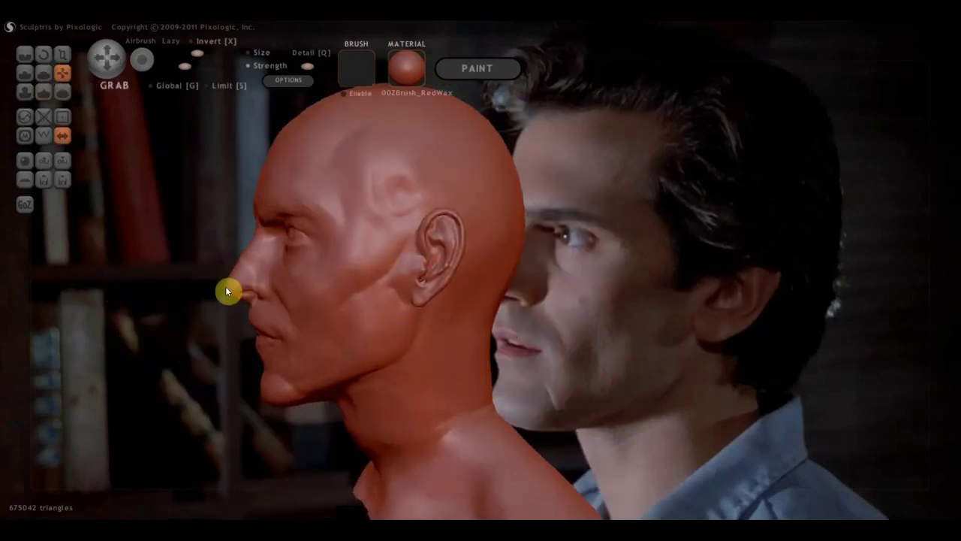
pyautogui.moveTo(216, 295); pyautogui.dragTo(308, 294)
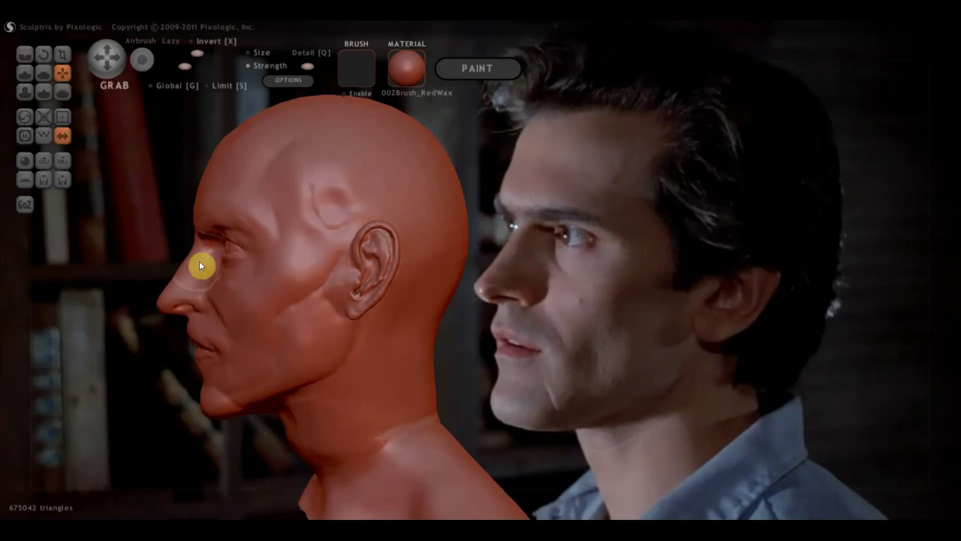
# Orbit the head to check the temple and side against the reference photo.
pyautogui.scroll(-2, 199, 261)
pyautogui.scroll(2, 273, 236)
pyautogui.scroll(-2, 271, 234)
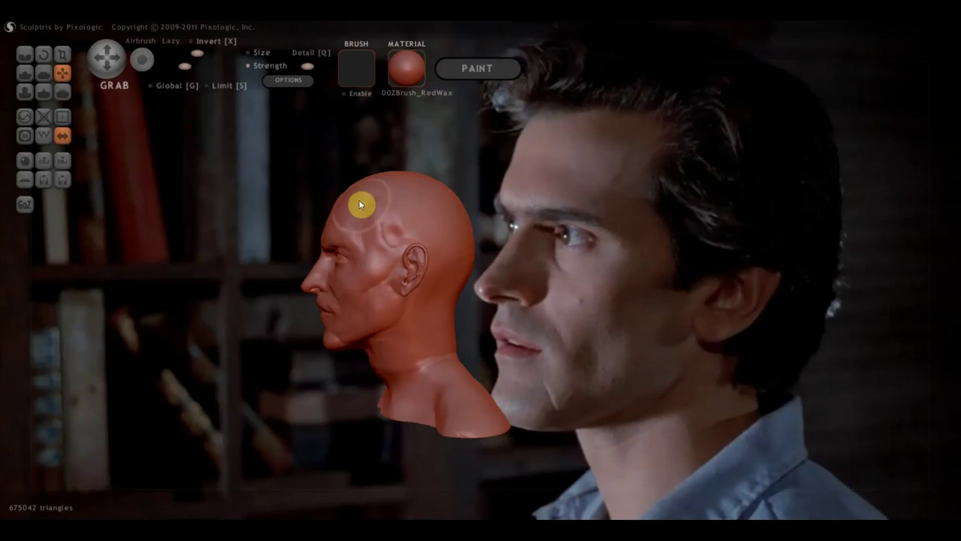
pyautogui.moveTo(344, 193)
pyautogui.mouseDown(button='right')
pyautogui.moveTo(400, 215)
pyautogui.moveTo(519, 344)
pyautogui.moveTo(333, 337)
pyautogui.mouseUp(button='right')
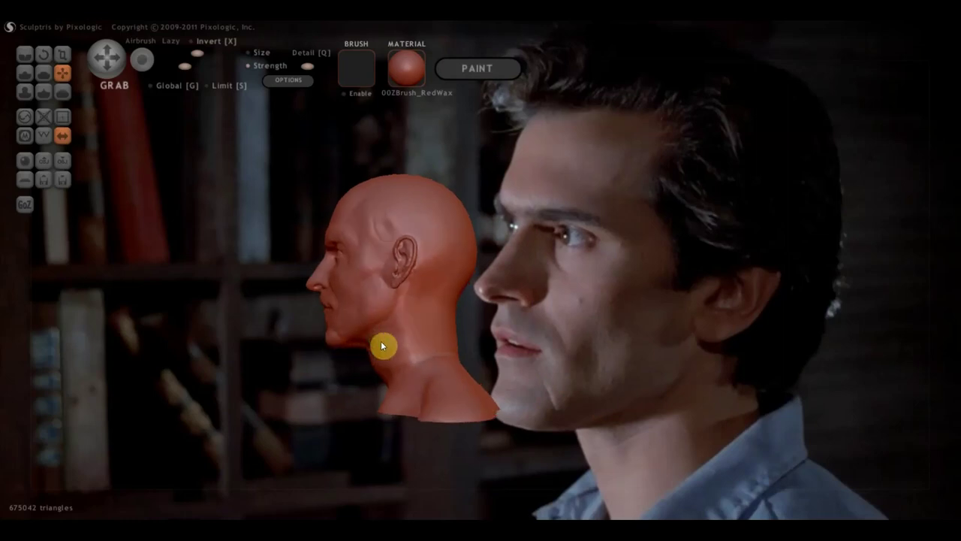
pyautogui.moveTo(387, 347); pyautogui.dragTo(340, 352, button='right')
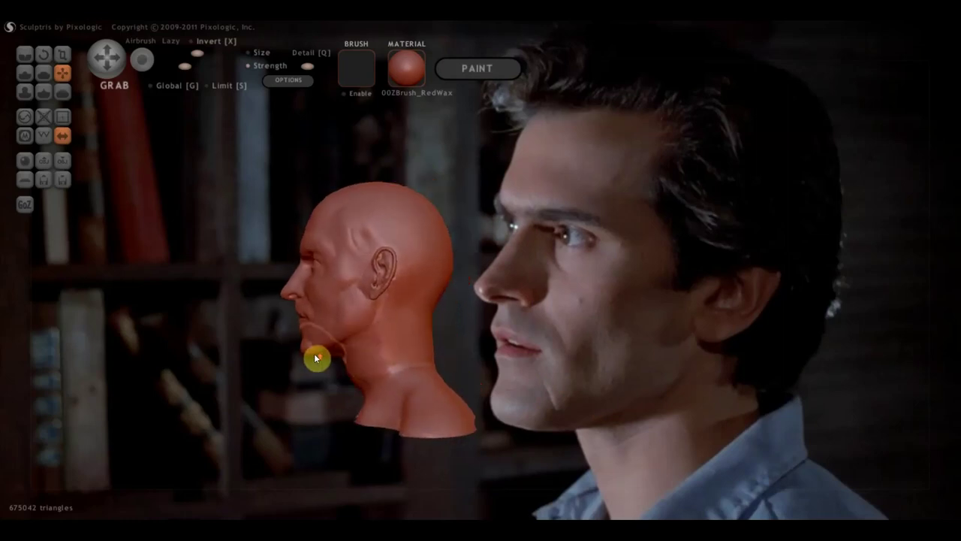
pyautogui.scroll(3, 315, 359)
pyautogui.scroll(-2, 315, 358)
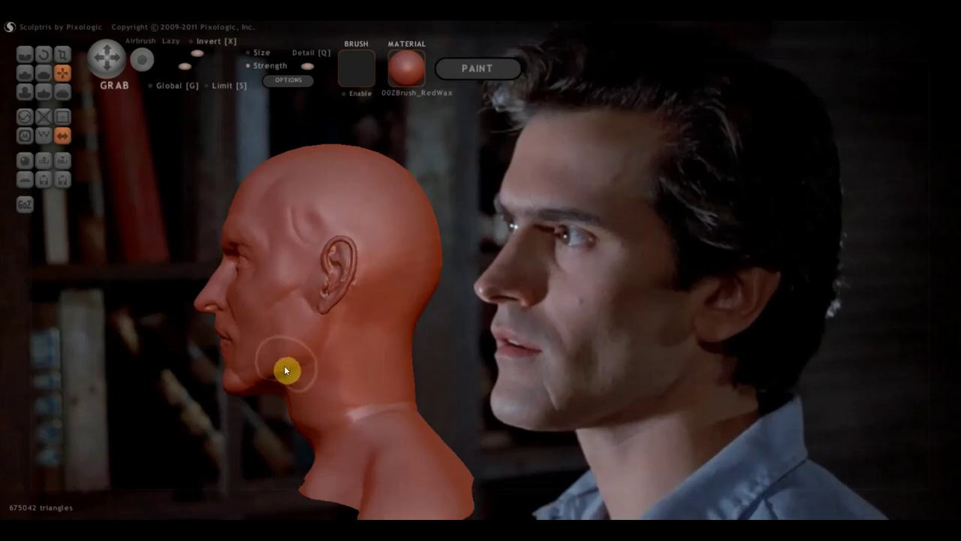
pyautogui.moveTo(242, 374)
pyautogui.keyDown('alt'); pyautogui.mouseDown(button='right')
pyautogui.moveTo(371, 360)
pyautogui.moveTo(322, 360)
pyautogui.moveTo(254, 378)
pyautogui.moveTo(302, 368)
pyautogui.mouseUp(button='right'); pyautogui.keyUp('alt')
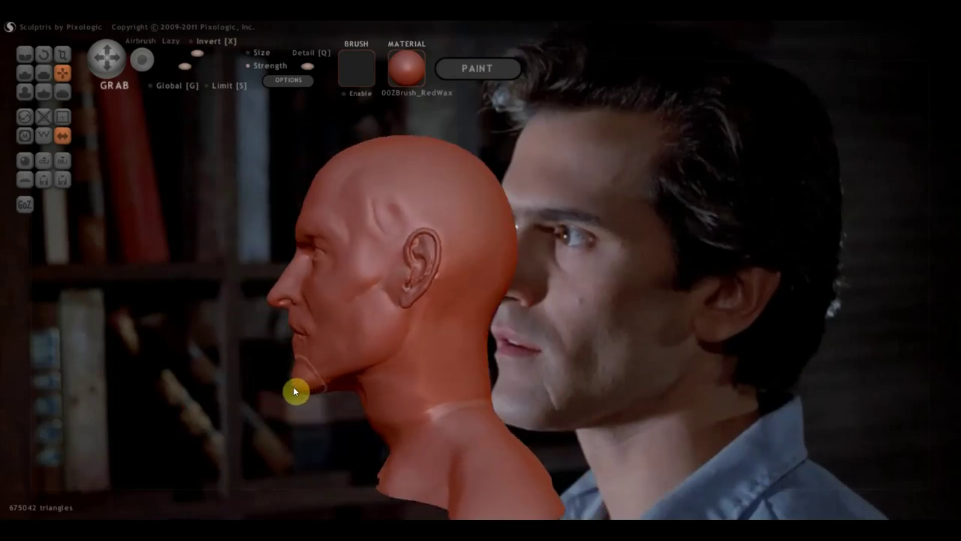
# Compare the head in front and profile views, then select Flatten.
pyautogui.moveTo(308, 383)
pyautogui.mouseDown(button='right')
pyautogui.moveTo(489, 388)
pyautogui.moveTo(375, 355)
pyautogui.moveTo(378, 383)
pyautogui.mouseUp(button='right')
pyautogui.scroll(2, 378, 383)
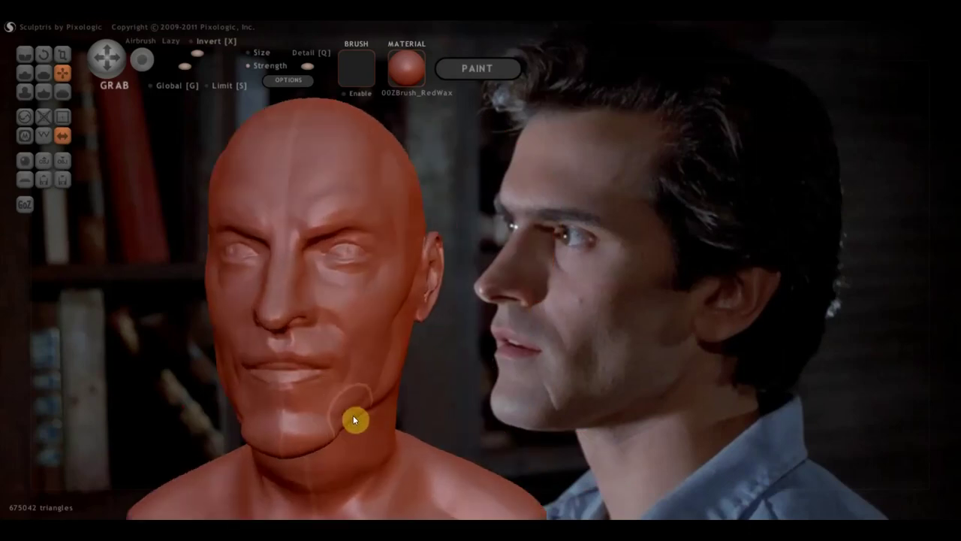
pyautogui.moveTo(362, 412); pyautogui.dragTo(490, 345, button='right')
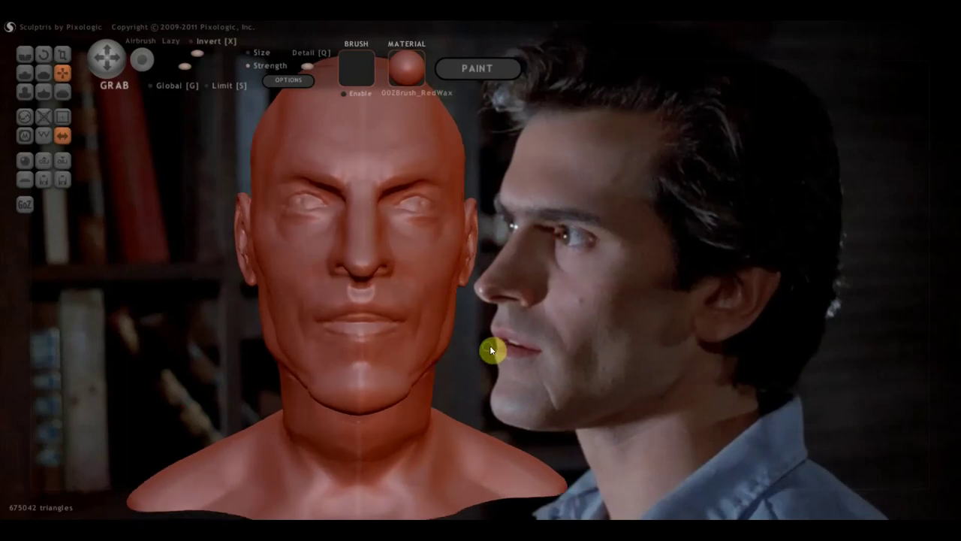
pyautogui.moveTo(307, 374)
pyautogui.mouseDown(button='right')
pyautogui.moveTo(447, 383)
pyautogui.moveTo(416, 372)
pyautogui.moveTo(513, 377)
pyautogui.moveTo(546, 364)
pyautogui.moveTo(507, 388)
pyautogui.mouseUp(button='right')
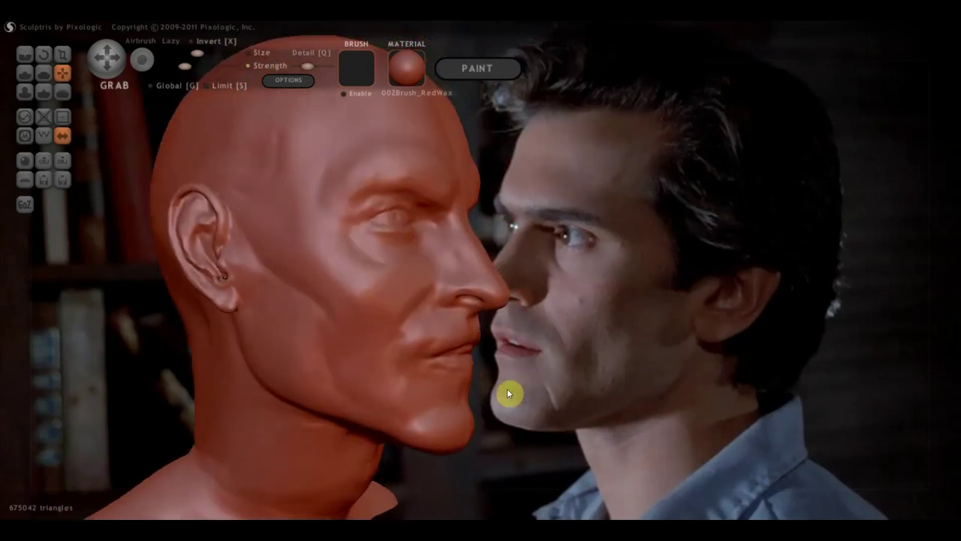
pyautogui.moveTo(352, 382)
pyautogui.mouseDown(button='right')
pyautogui.moveTo(332, 398)
pyautogui.moveTo(260, 398)
pyautogui.moveTo(279, 368)
pyautogui.mouseUp(button='right')
pyautogui.moveTo(255, 322); pyautogui.dragTo(217, 311, button='right')
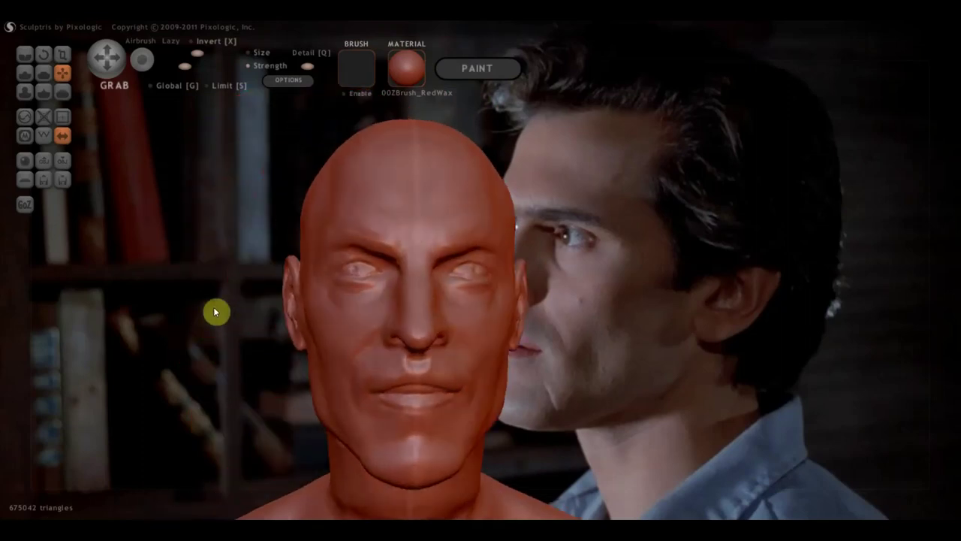
pyautogui.moveTo(293, 306)
pyautogui.mouseDown(button='right')
pyautogui.moveTo(431, 337)
pyautogui.moveTo(453, 331)
pyautogui.mouseUp(button='right')
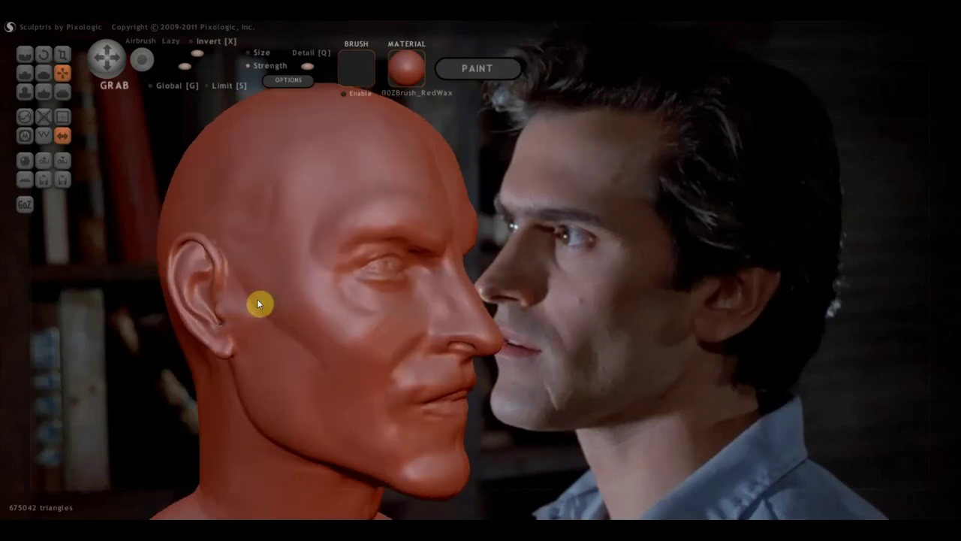
pyautogui.moveTo(274, 283)
pyautogui.mouseDown(button='right')
pyautogui.moveTo(159, 294)
pyautogui.moveTo(195, 287)
pyautogui.mouseUp(button='right')
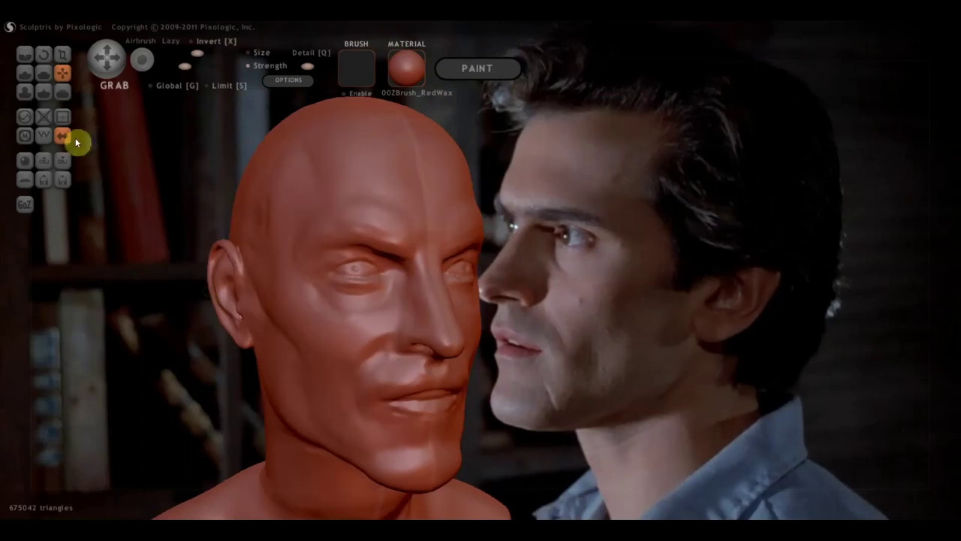
pyautogui.click(44, 73)
pyautogui.moveTo(181, 173)
pyautogui.mouseDown(button='right')
pyautogui.moveTo(271, 247)
pyautogui.moveTo(320, 262)
pyautogui.mouseUp(button='right')
# Flatten the ridge of the nose bridge with the Flatten brush.
pyautogui.scroll(2, 320, 261)
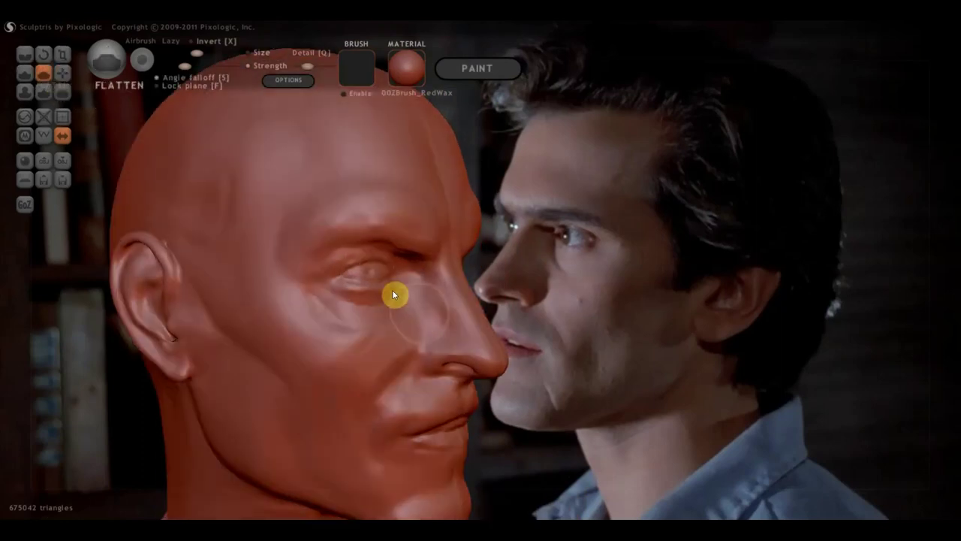
pyautogui.scroll(2, 392, 290)
pyautogui.scroll(1, 399, 269)
pyautogui.moveTo(415, 290)
pyautogui.mouseDown()
pyautogui.moveTo(463, 298)
pyautogui.moveTo(431, 285)
pyautogui.moveTo(460, 331)
pyautogui.mouseUp()
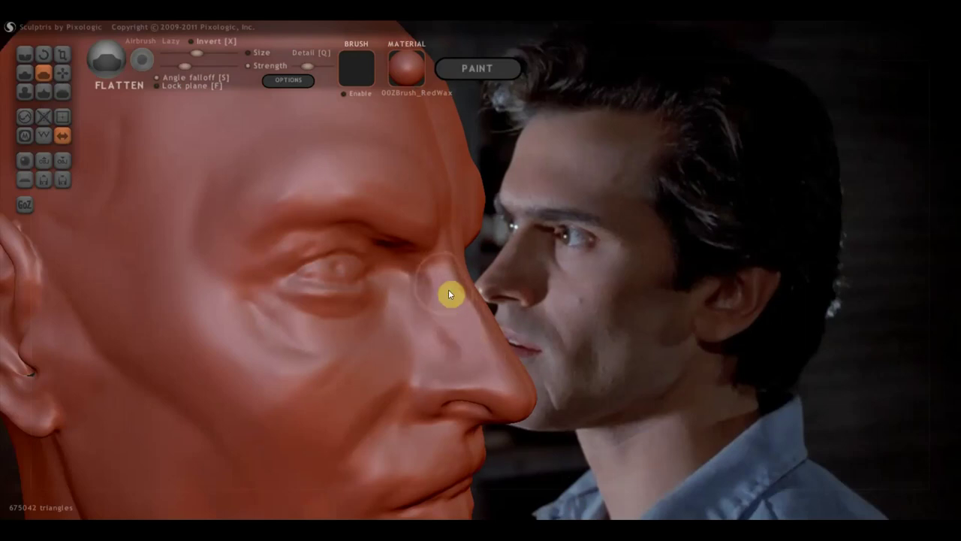
pyautogui.moveTo(482, 350); pyautogui.dragTo(443, 311, button='right')
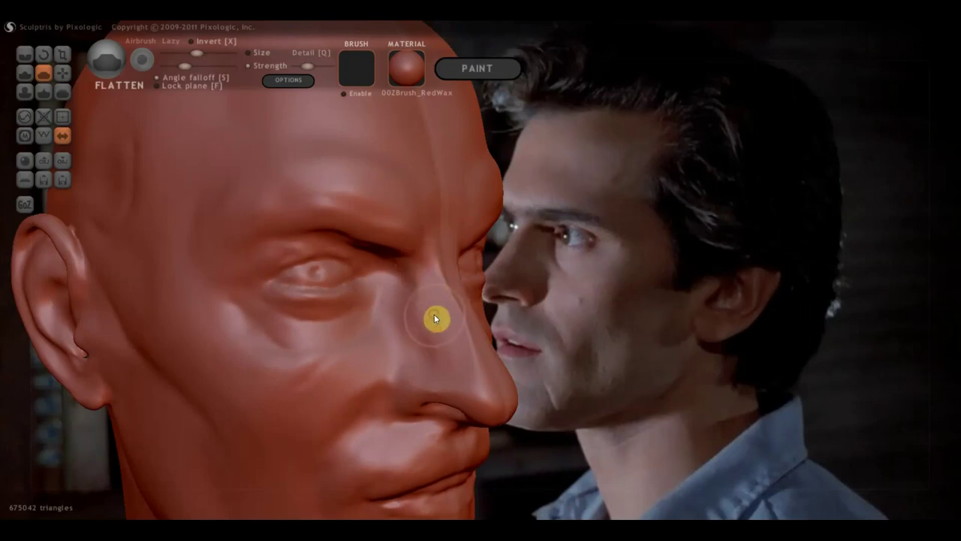
pyautogui.moveTo(436, 279); pyautogui.dragTo(461, 363)
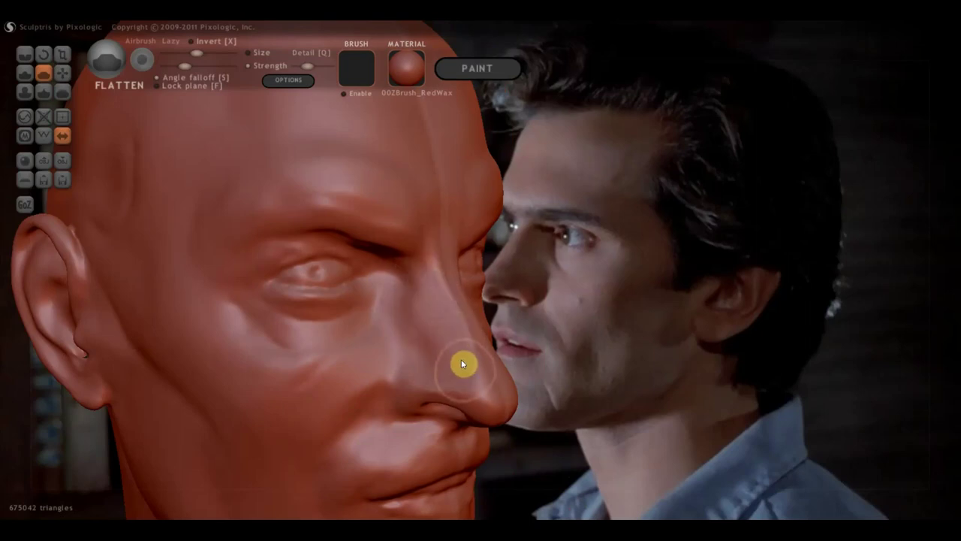
pyautogui.moveTo(465, 377)
pyautogui.mouseDown(button='right')
pyautogui.moveTo(360, 368)
pyautogui.moveTo(404, 366)
pyautogui.moveTo(440, 326)
pyautogui.moveTo(476, 335)
pyautogui.mouseUp(button='right')
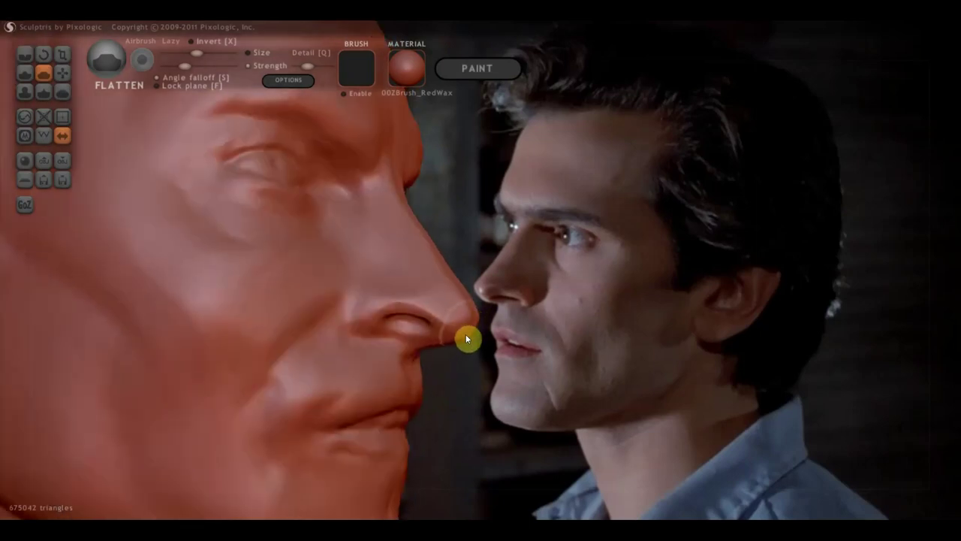
pyautogui.moveTo(440, 256)
pyautogui.mouseDown(button='right')
pyautogui.moveTo(515, 339)
pyautogui.moveTo(451, 324)
pyautogui.moveTo(493, 324)
pyautogui.mouseUp(button='right')
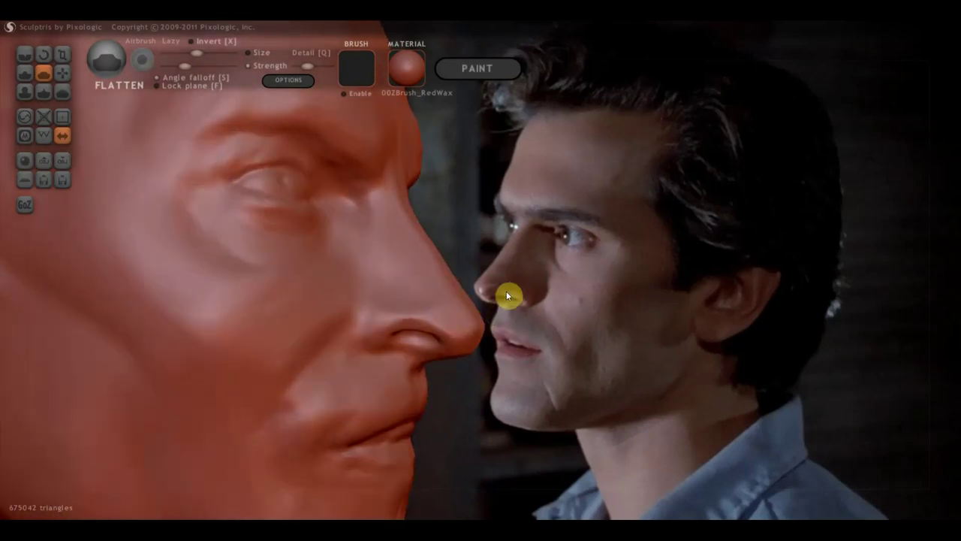
pyautogui.scroll(-3, 440, 328)
# Grab the nostril under the nose tip into shape, then reselect Flatten.
pyautogui.click(61, 75)
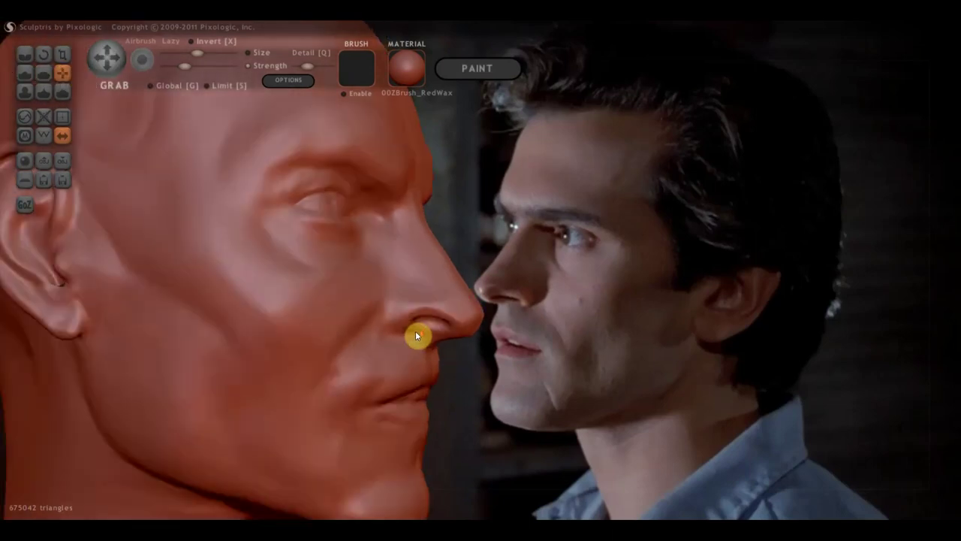
pyautogui.moveTo(416, 330); pyautogui.dragTo(415, 342)
pyautogui.click(36, 76)
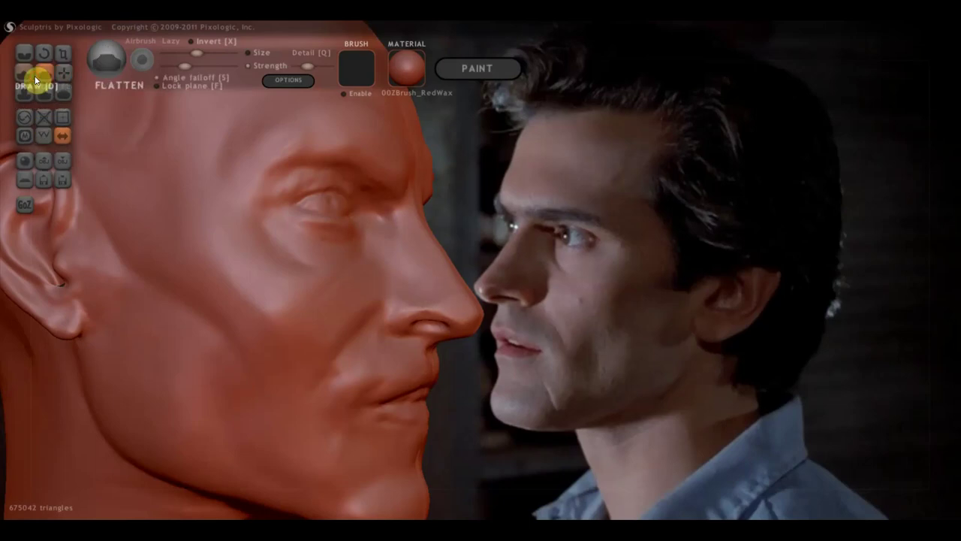
# With a larger Draw brush and Soft off, deepen the crease above the nostril wing.
pyautogui.click(23, 73)
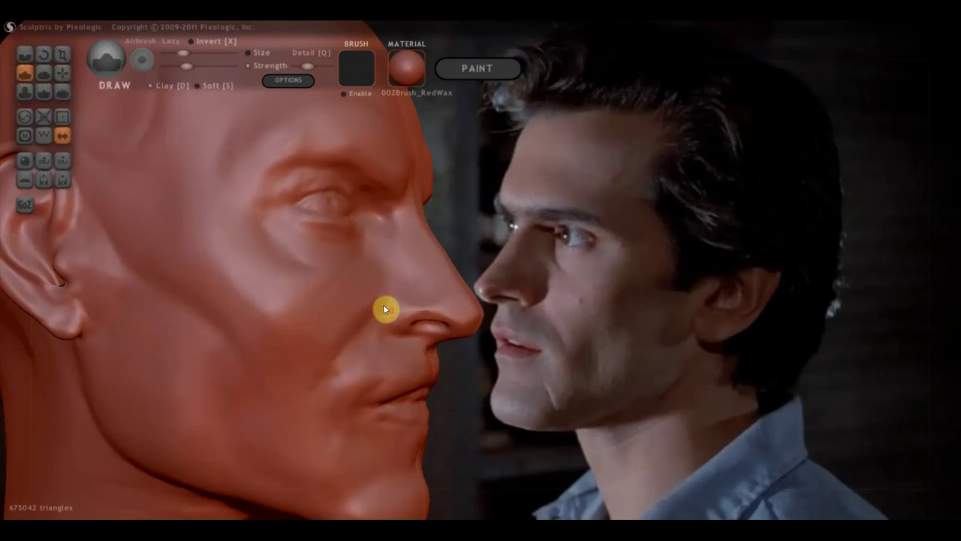
pyautogui.moveTo(383, 309); pyautogui.dragTo(439, 338, button='right')
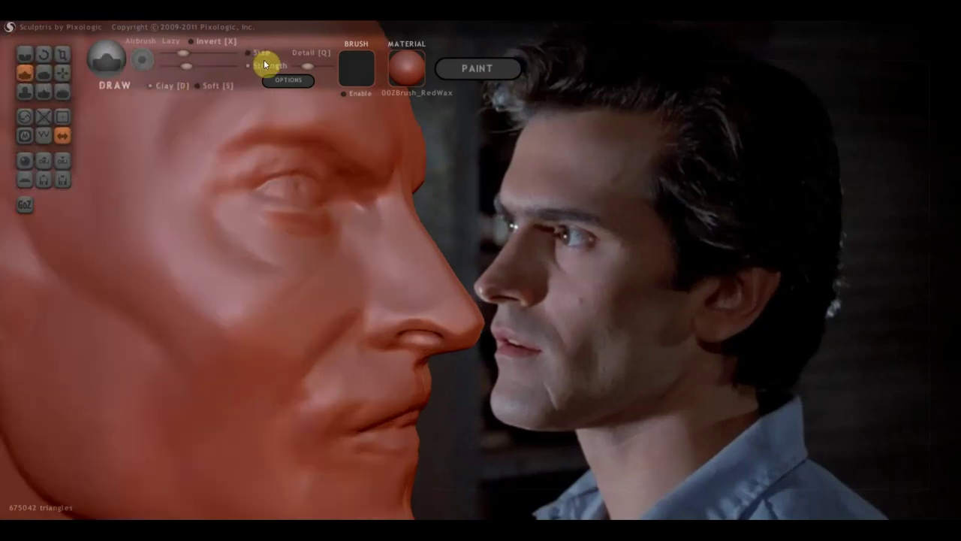
pyautogui.click(195, 51)
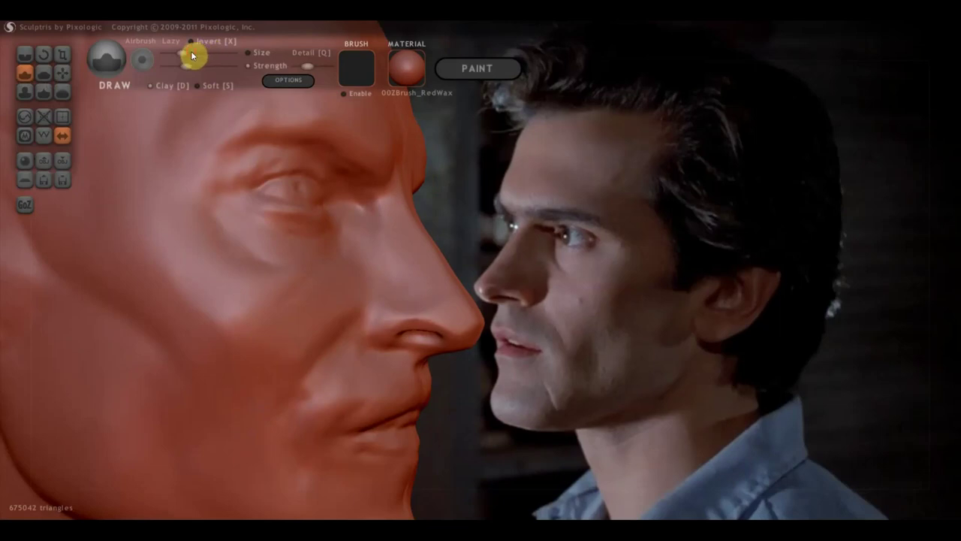
pyautogui.scroll(2, 415, 313)
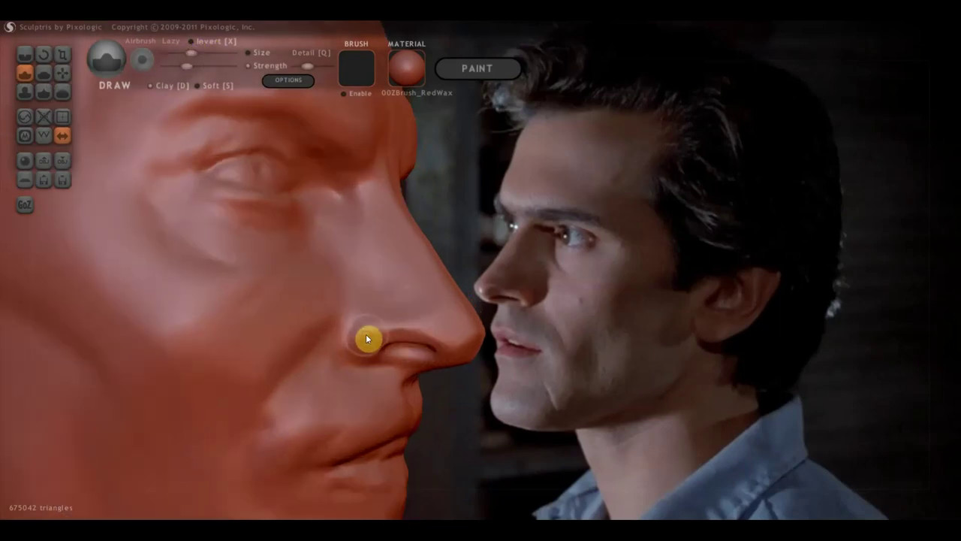
pyautogui.moveTo(381, 338); pyautogui.dragTo(423, 338)
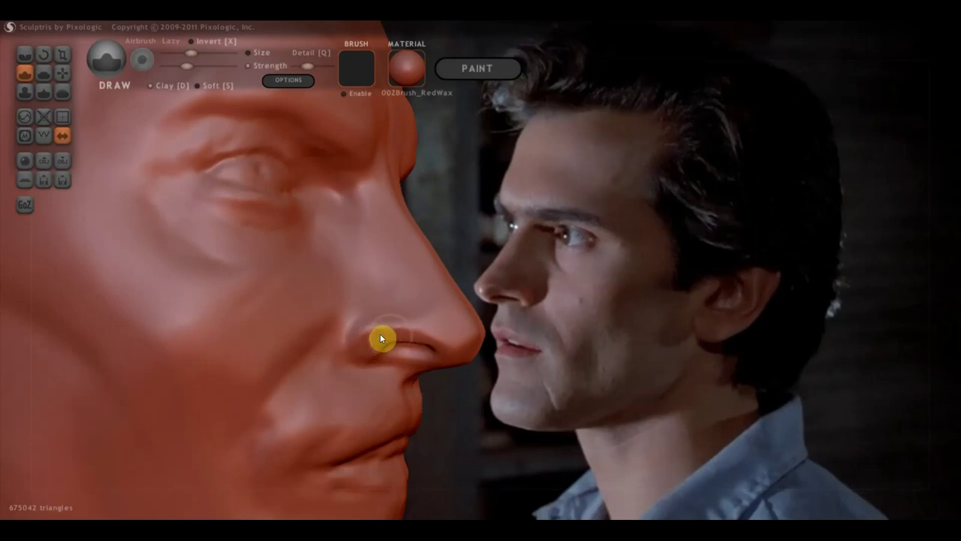
pyautogui.click(149, 85)
pyautogui.moveTo(425, 346)
pyautogui.mouseDown()
pyautogui.moveTo(378, 341)
pyautogui.moveTo(387, 365)
pyautogui.moveTo(419, 311)
pyautogui.mouseUp()
pyautogui.moveTo(396, 233); pyautogui.dragTo(306, 264, button='right')
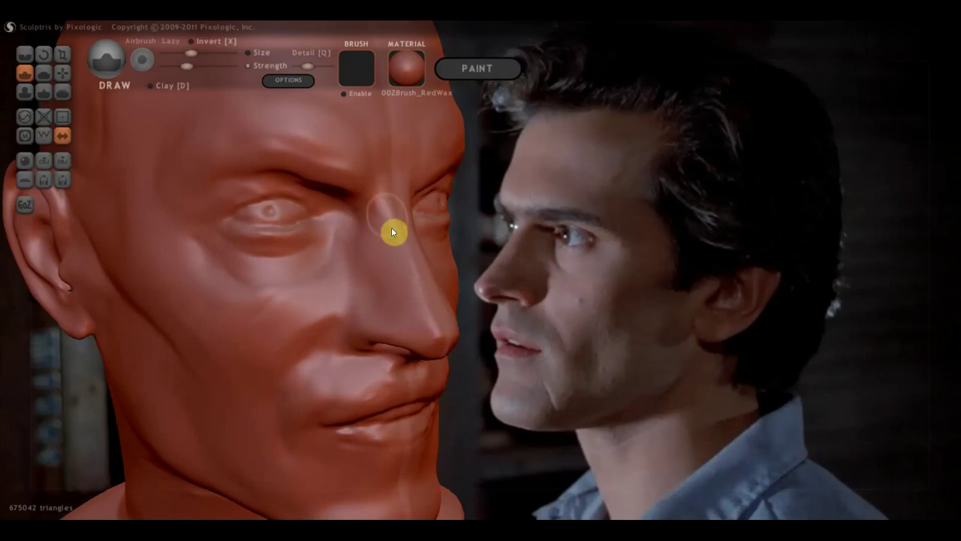
pyautogui.moveTo(391, 263); pyautogui.dragTo(419, 258, button='right')
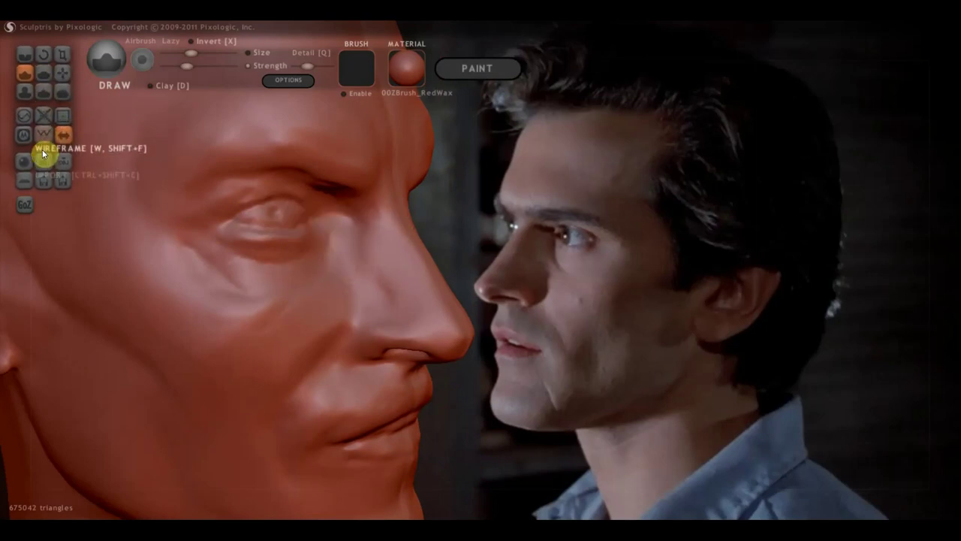
# Turn on the wireframe, zoom in on the nose, and rotate to view the cheek topology.
pyautogui.click(45, 137)
pyautogui.scroll(5, 382, 269)
pyautogui.scroll(5, 408, 283)
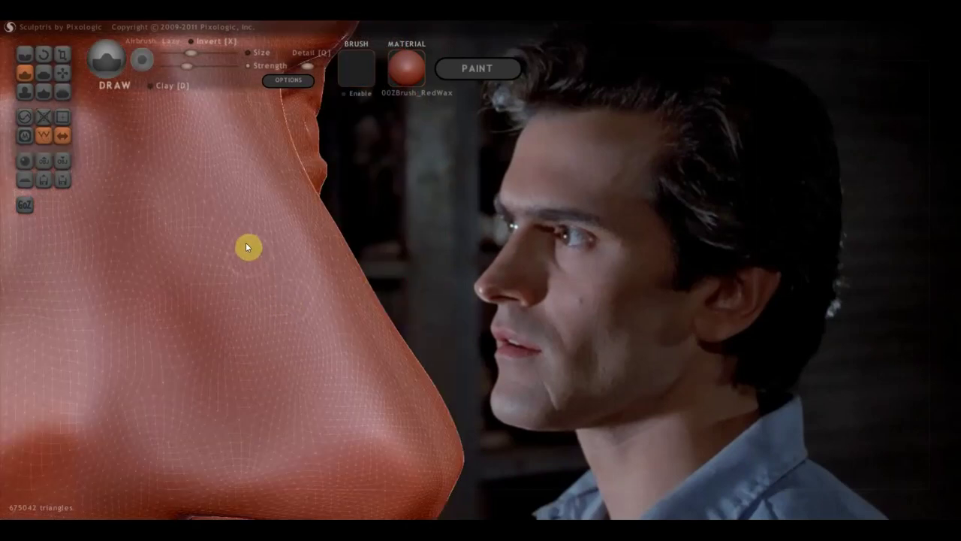
pyautogui.scroll(-2, 383, 273)
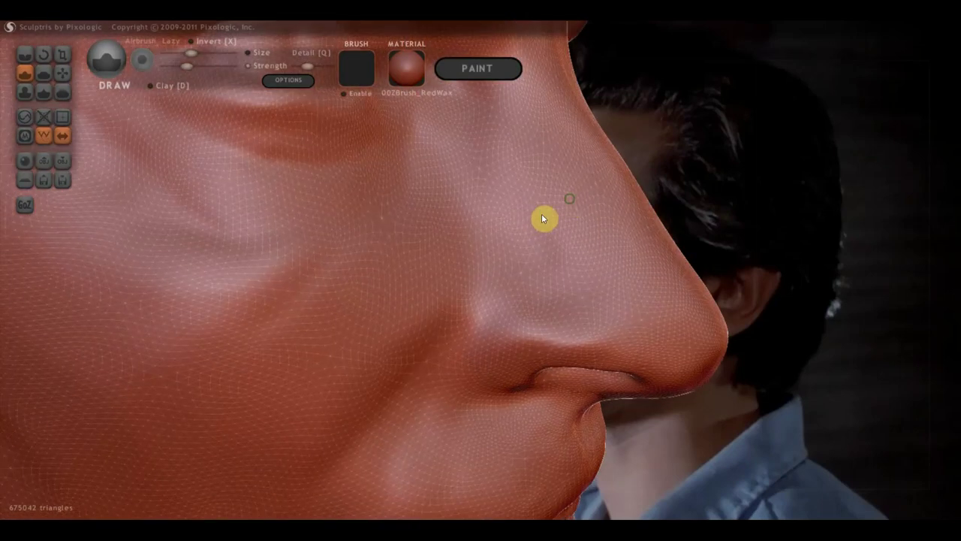
pyautogui.moveTo(301, 311); pyautogui.dragTo(472, 262, button='right')
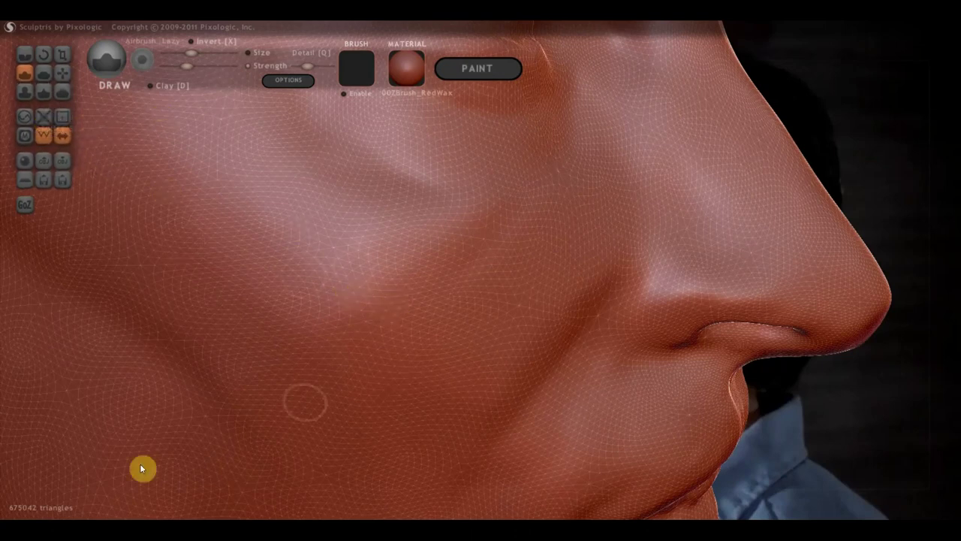
pyautogui.moveTo(165, 279)
pyautogui.mouseDown(button='right')
pyautogui.moveTo(336, 253)
pyautogui.moveTo(399, 266)
pyautogui.moveTo(353, 289)
pyautogui.moveTo(378, 266)
pyautogui.moveTo(388, 271)
pyautogui.moveTo(349, 326)
pyautogui.moveTo(466, 309)
pyautogui.moveTo(435, 337)
pyautogui.moveTo(453, 338)
pyautogui.mouseUp(button='right')
# Hide the wireframe and flatten the ridge down the nose bridge.
pyautogui.click(45, 138)
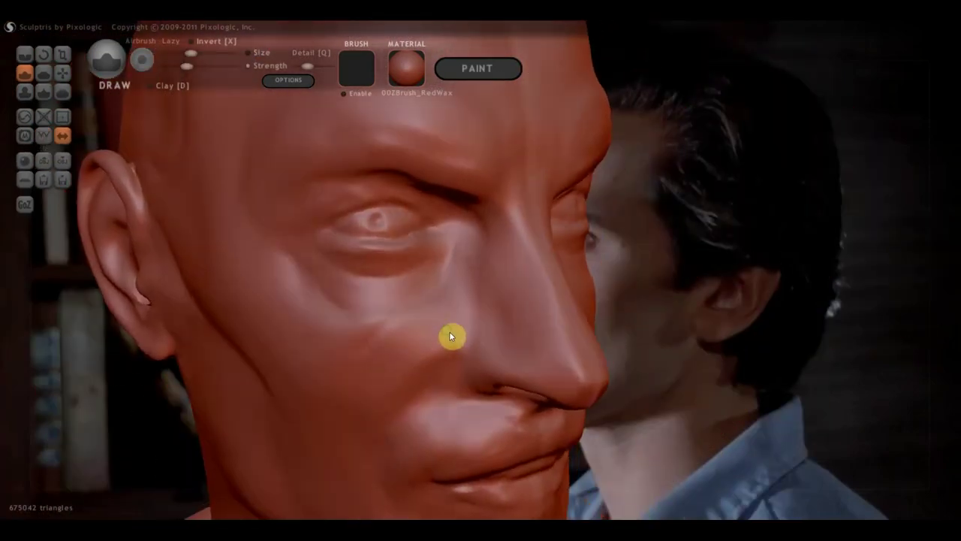
pyautogui.click(44, 74)
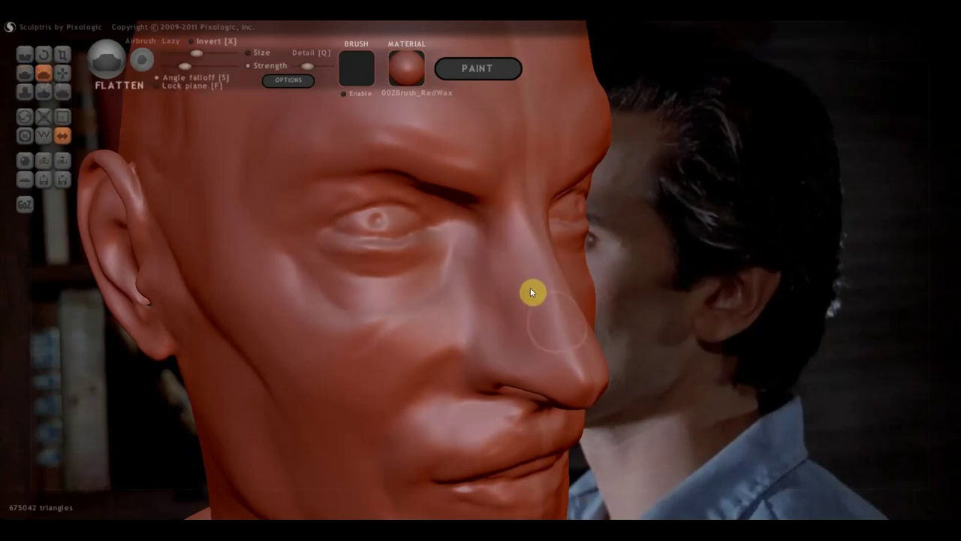
pyautogui.moveTo(531, 287); pyautogui.dragTo(562, 328, button='right')
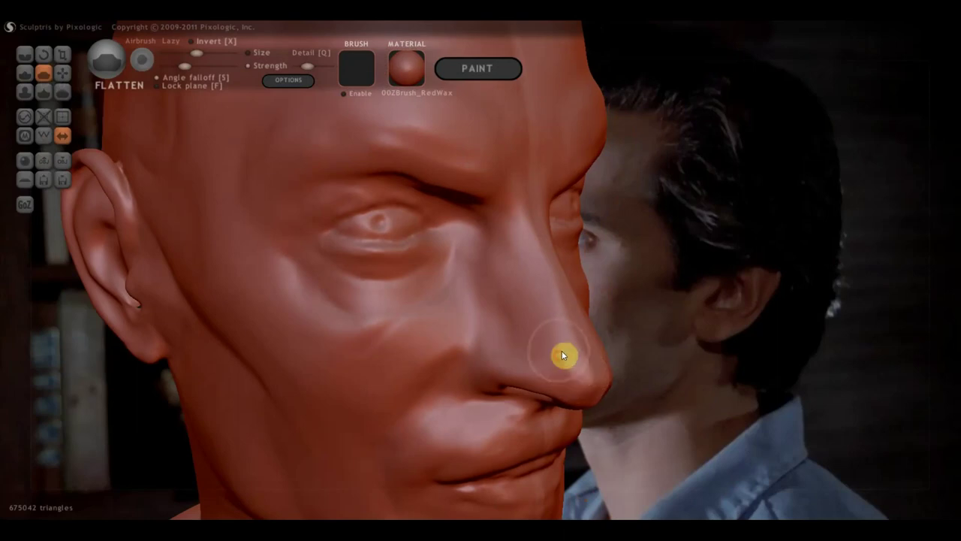
pyautogui.moveTo(571, 364); pyautogui.dragTo(470, 356, button='right')
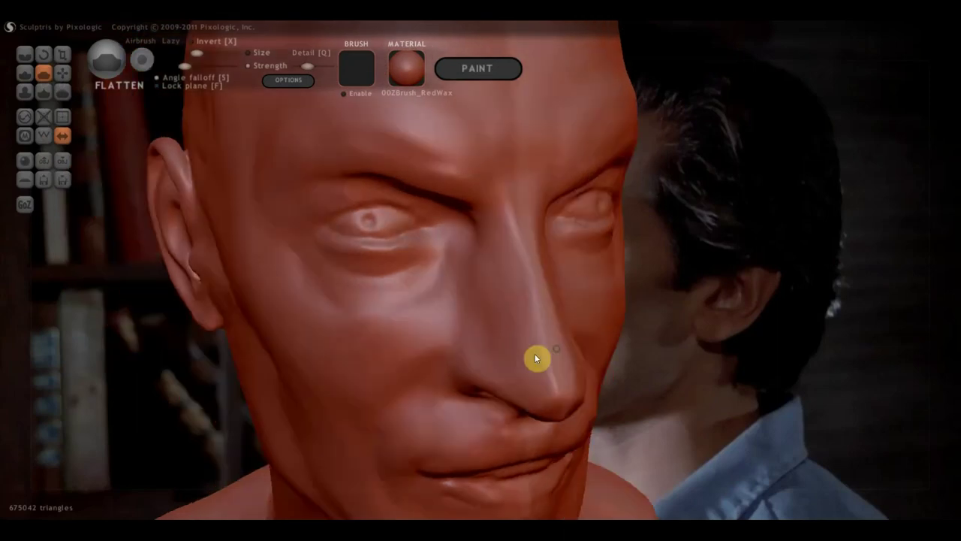
pyautogui.moveTo(502, 228); pyautogui.dragTo(517, 343)
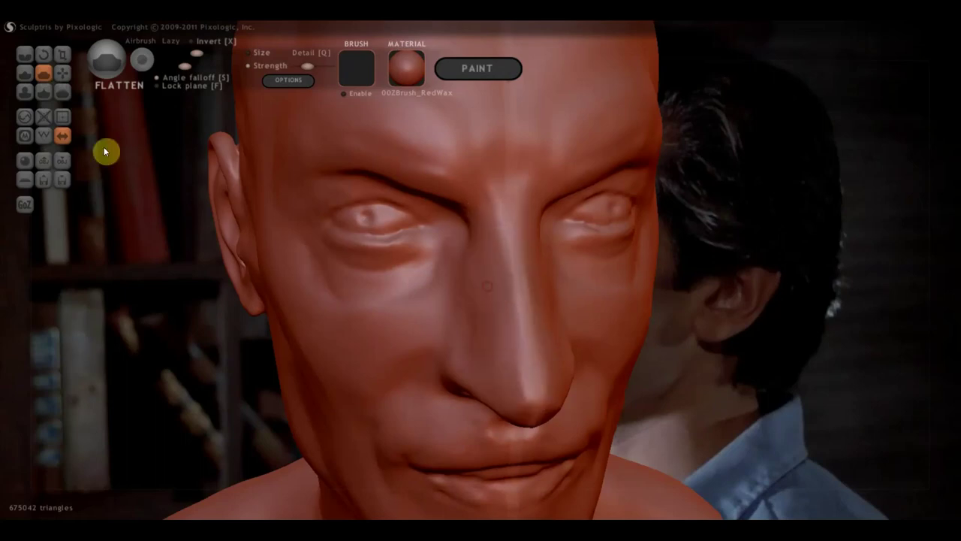
# Carve a deeper crease along the side of the nose with the Crease brush.
pyautogui.click(24, 54)
pyautogui.moveTo(316, 292); pyautogui.dragTo(411, 316, button='right')
pyautogui.moveTo(476, 275)
pyautogui.mouseDown()
pyautogui.moveTo(476, 294)
pyautogui.moveTo(470, 272)
pyautogui.mouseUp()
pyautogui.moveTo(481, 305); pyautogui.dragTo(586, 262, button='right')
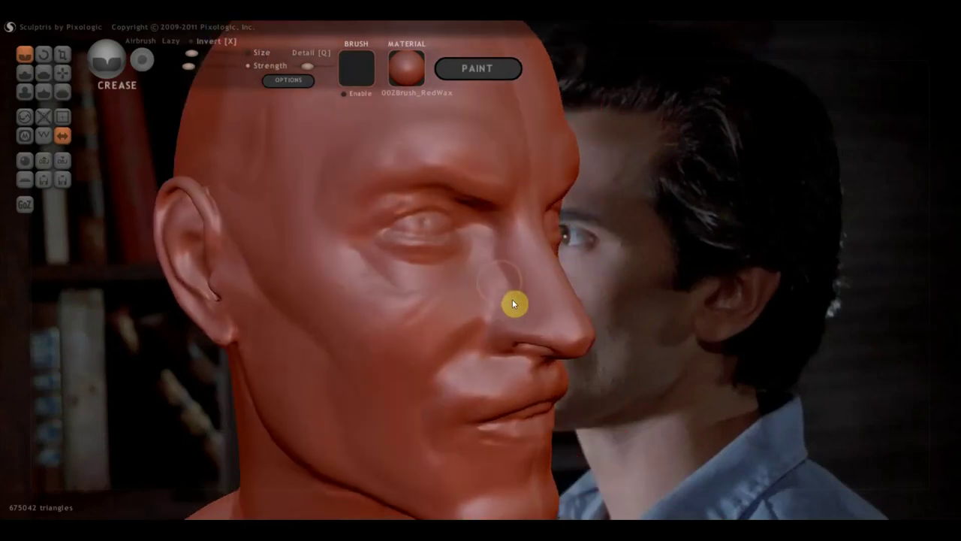
# Pan and orbit the head into profile beside the reference photo, then select the Flatten brush.
pyautogui.moveTo(500, 240)
pyautogui.keyDown('alt'); pyautogui.mouseDown(button='right')
pyautogui.moveTo(359, 273)
pyautogui.moveTo(396, 277)
pyautogui.mouseUp(button='right'); pyautogui.keyUp('alt')
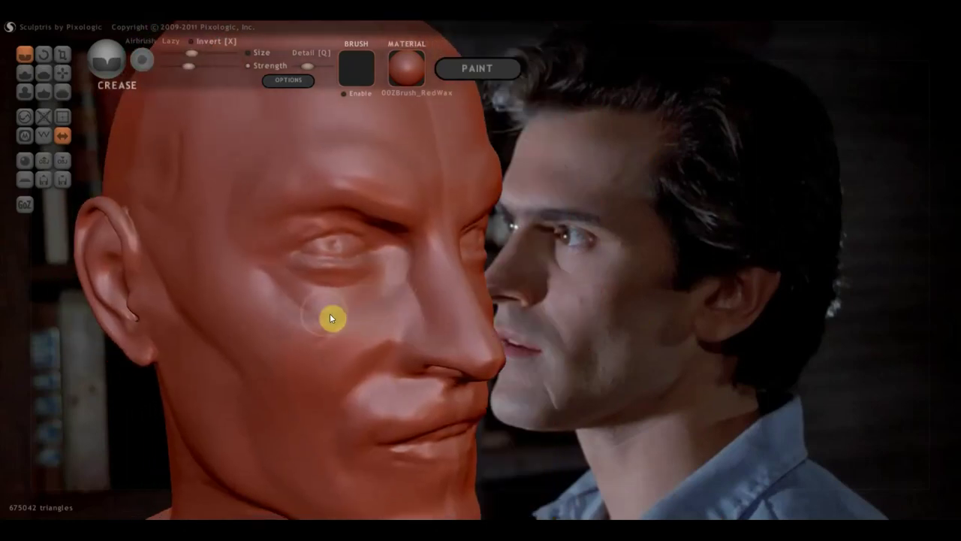
pyautogui.moveTo(389, 311)
pyautogui.mouseDown(button='right')
pyautogui.moveTo(414, 309)
pyautogui.moveTo(427, 284)
pyautogui.mouseUp(button='right')
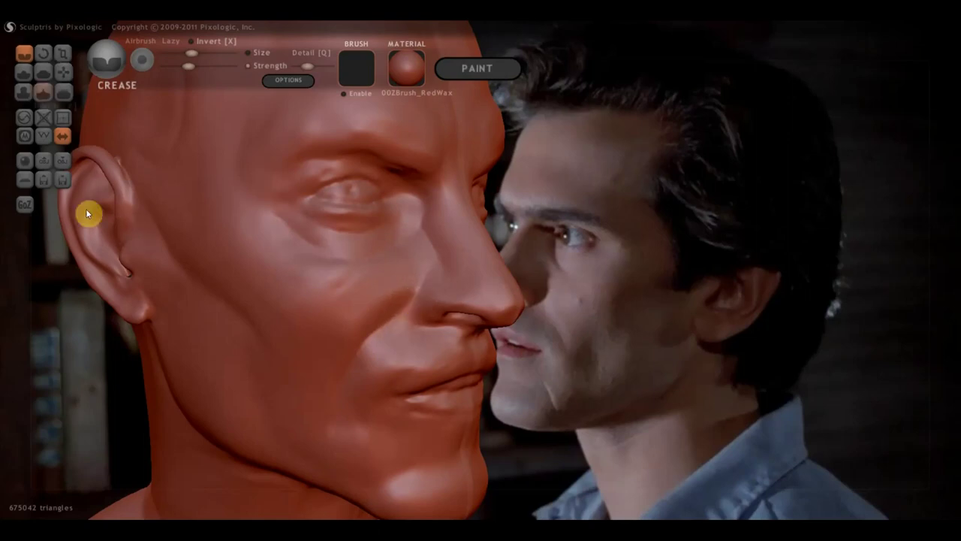
pyautogui.click(43, 73)
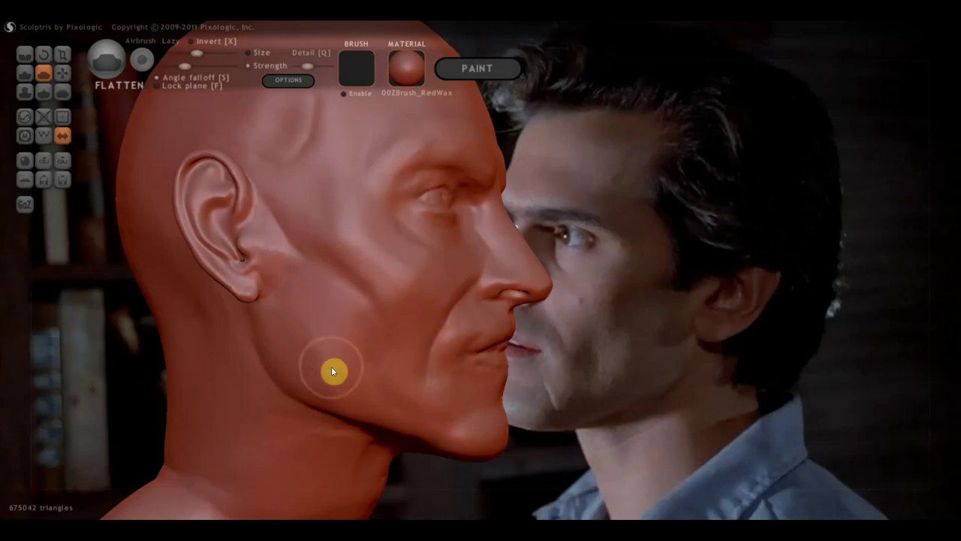
# Orbit to a front view tilted toward the chin, select Draw, and zoom in on the chin.
pyautogui.moveTo(475, 441)
pyautogui.mouseDown()
pyautogui.moveTo(296, 440)
pyautogui.moveTo(356, 404)
pyautogui.moveTo(429, 294)
pyautogui.moveTo(360, 311)
pyautogui.moveTo(398, 462)
pyautogui.mouseUp()
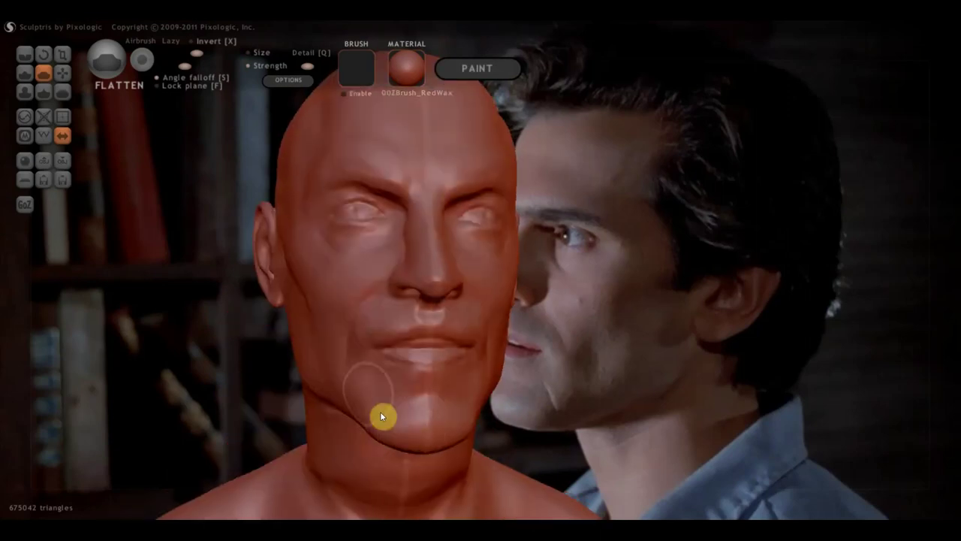
pyautogui.moveTo(380, 412); pyautogui.dragTo(359, 336)
pyautogui.click(24, 73)
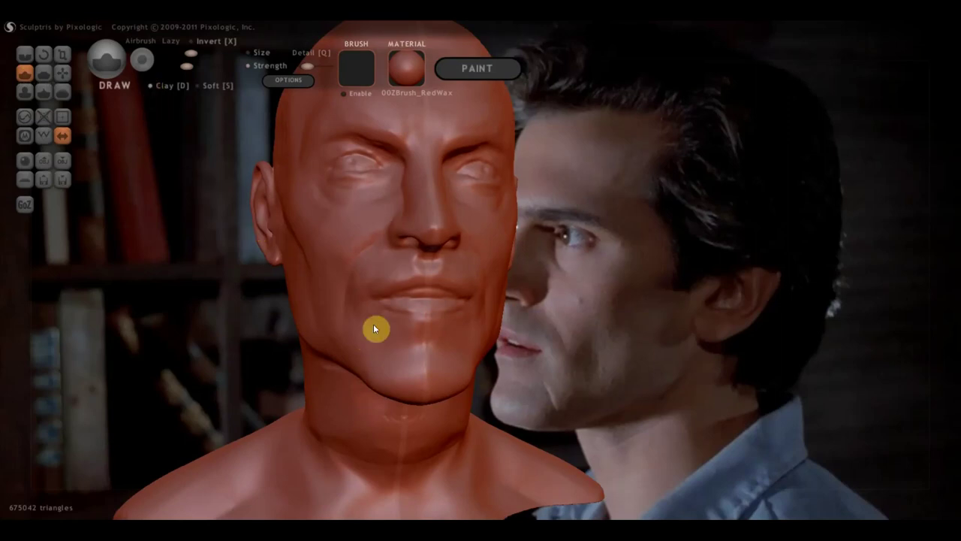
pyautogui.scroll(1, 382, 353)
pyautogui.scroll(2, 392, 367)
pyautogui.scroll(1, 398, 278)
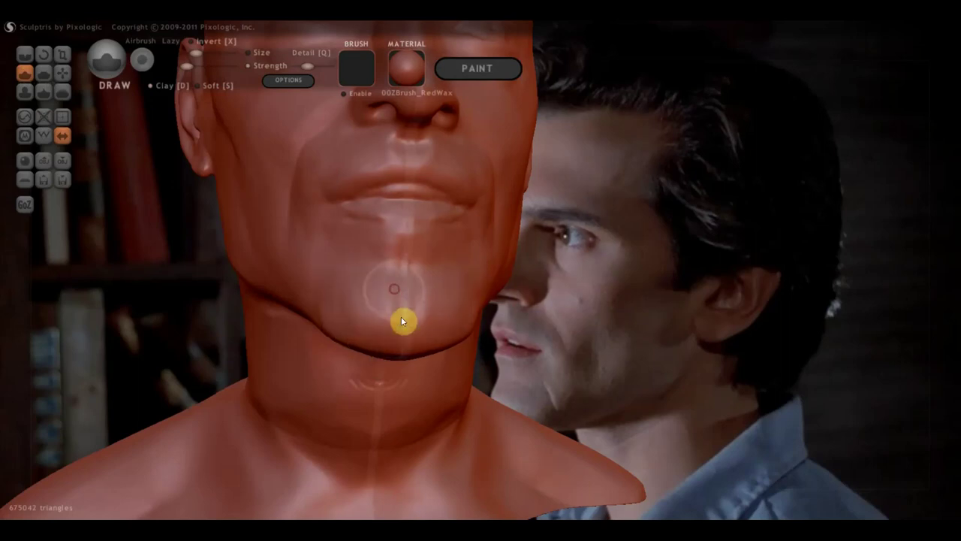
# Zoom out and turn the head to show the face, ear and back of the skull.
pyautogui.moveTo(518, 312)
pyautogui.mouseDown()
pyautogui.moveTo(392, 380)
pyautogui.moveTo(393, 398)
pyautogui.moveTo(314, 395)
pyautogui.moveTo(418, 377)
pyautogui.moveTo(343, 386)
pyautogui.moveTo(316, 365)
pyautogui.moveTo(208, 375)
pyautogui.moveTo(351, 296)
pyautogui.moveTo(70, 419)
pyautogui.moveTo(185, 367)
pyautogui.mouseUp()
pyautogui.scroll(-3, 248, 383)
pyautogui.moveTo(186, 266)
pyautogui.mouseDown()
pyautogui.moveTo(300, 311)
pyautogui.moveTo(301, 321)
pyautogui.mouseUp()
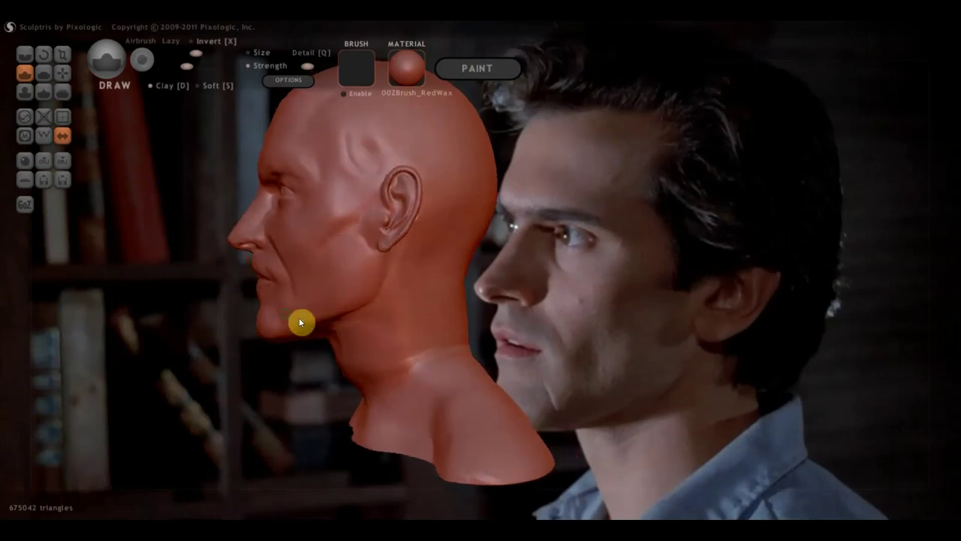
# Select the Grab brush and frame the bust in a zoomed front view.
pyautogui.click(75, 88)
pyautogui.scroll(-2, 383, 398)
pyautogui.scroll(-1, 430, 366)
pyautogui.scroll(-1, 422, 335)
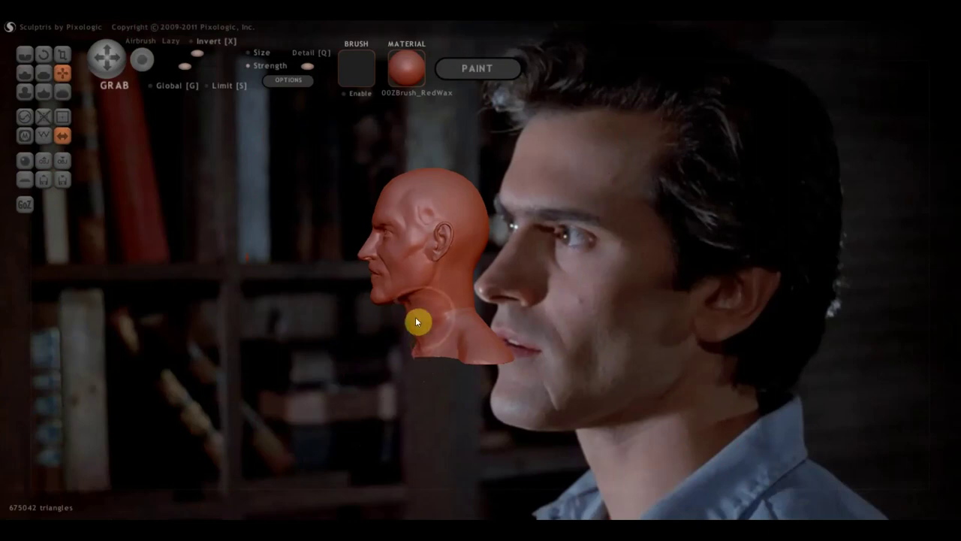
pyautogui.scroll(2, 412, 330)
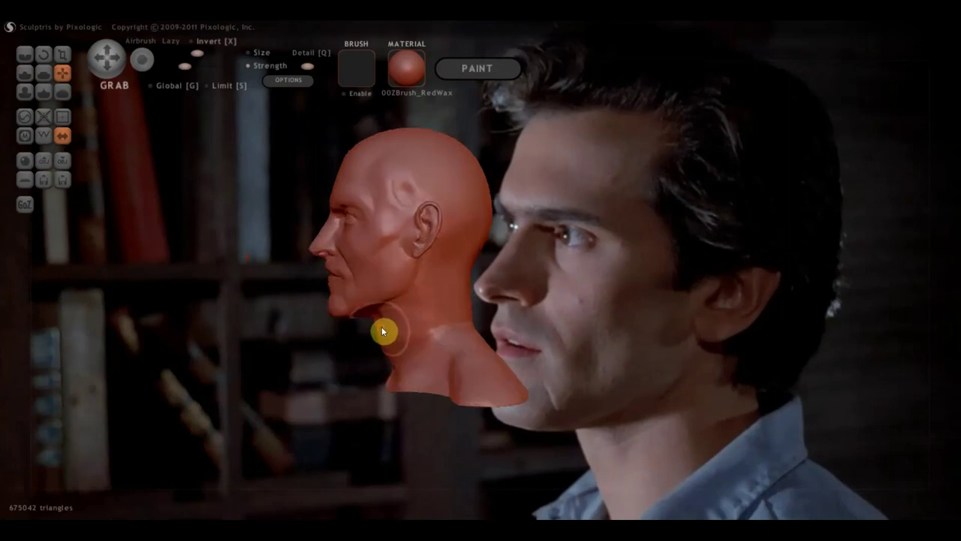
pyautogui.scroll(-1, 460, 321)
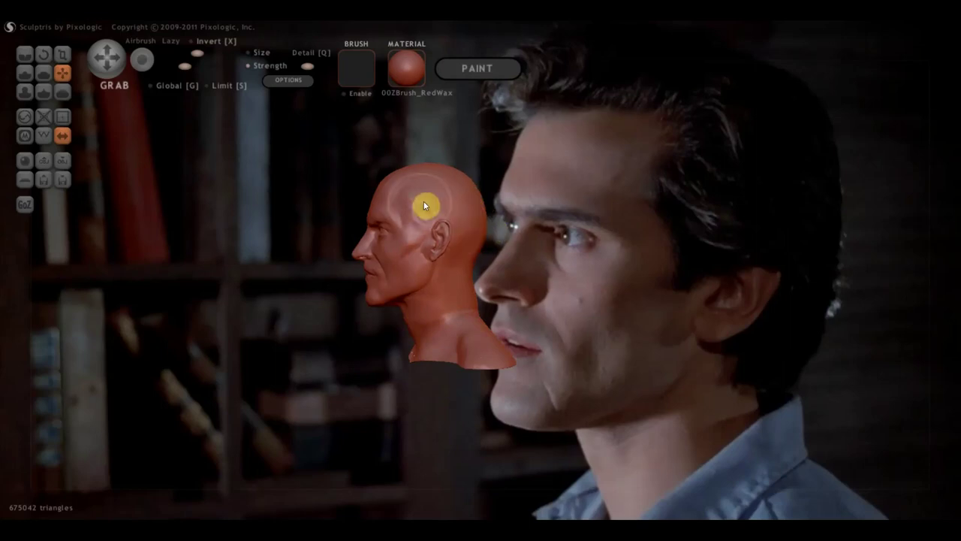
pyautogui.moveTo(445, 221); pyautogui.dragTo(604, 240, button='right')
pyautogui.scroll(2, 591, 236)
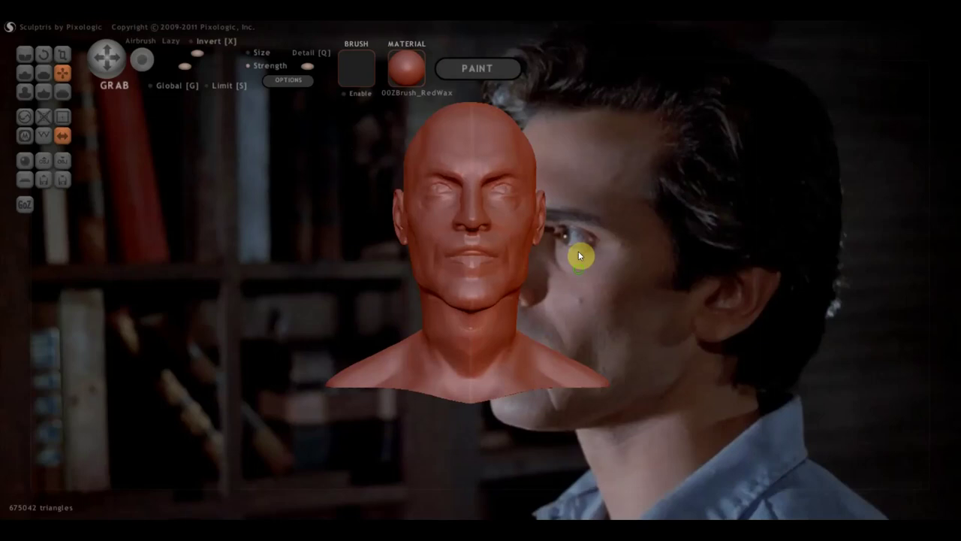
pyautogui.scroll(2, 571, 293)
pyautogui.scroll(2, 548, 335)
pyautogui.moveTo(535, 336); pyautogui.dragTo(532, 359, button='right')
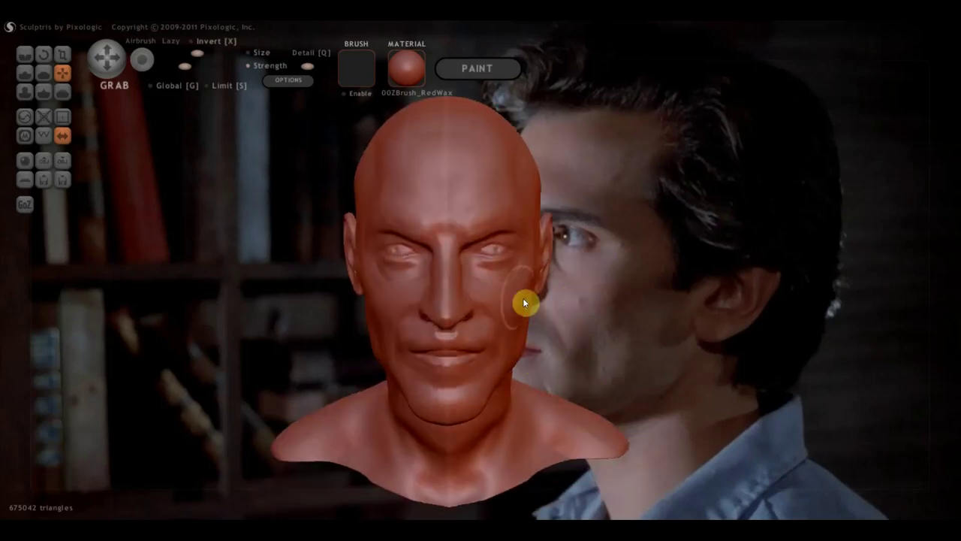
pyautogui.keyDown('alt'); pyautogui.moveTo(532, 300); pyautogui.dragTo(485, 298, button='right'); pyautogui.keyUp('alt')
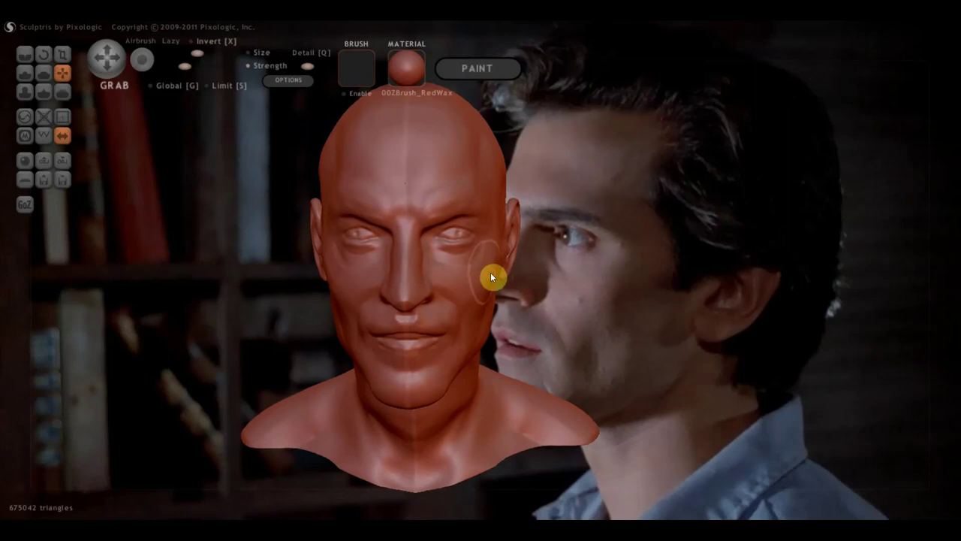
# Compare the head's right-facing profile with the reference, then return to a front view.
pyautogui.moveTo(516, 264)
pyautogui.mouseDown(button='right')
pyautogui.moveTo(633, 317)
pyautogui.moveTo(500, 325)
pyautogui.mouseUp(button='right')
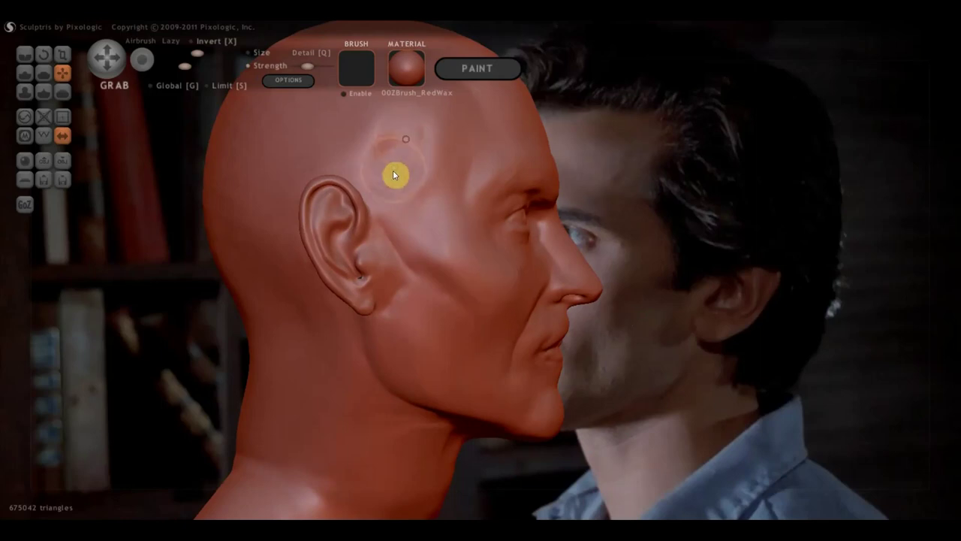
pyautogui.moveTo(372, 135)
pyautogui.mouseDown(button='right')
pyautogui.moveTo(344, 253)
pyautogui.moveTo(379, 296)
pyautogui.mouseUp(button='right')
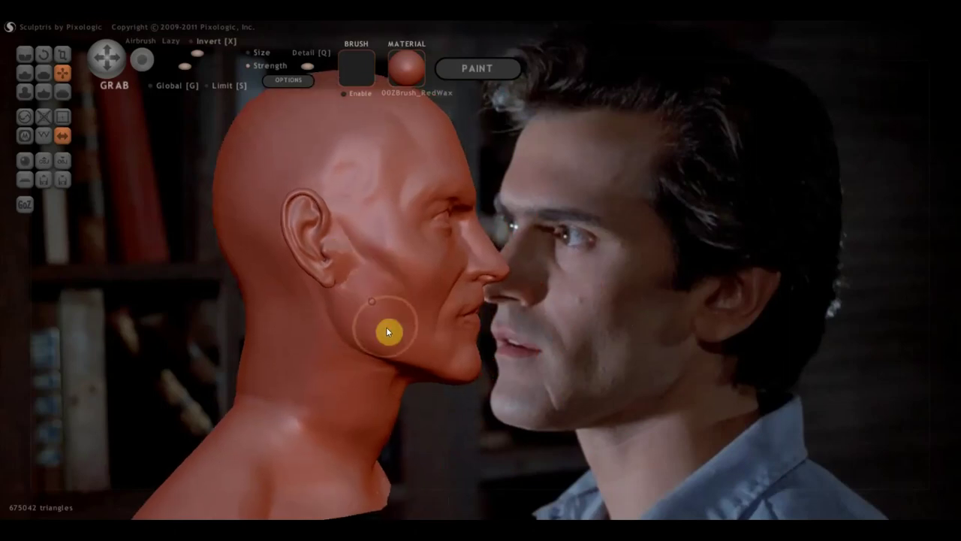
pyautogui.scroll(2, 431, 332)
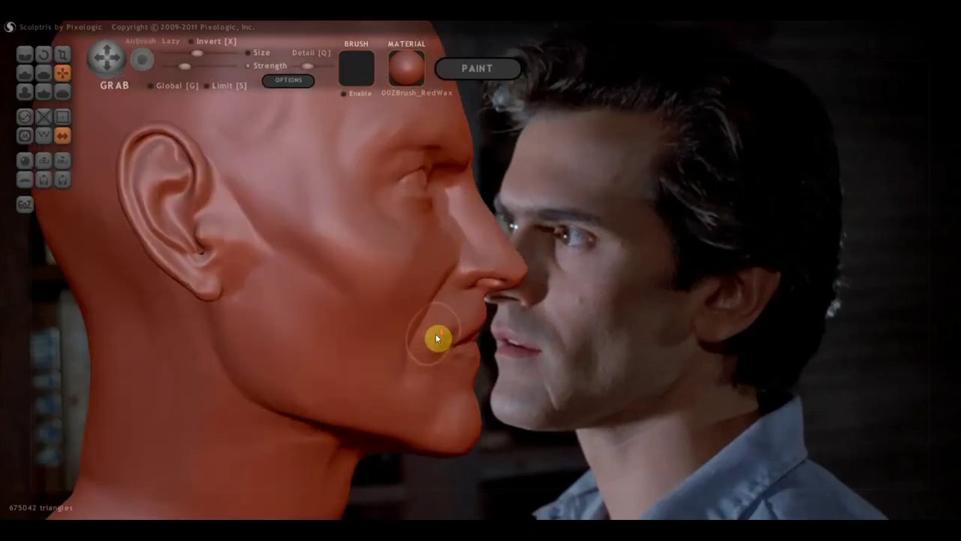
pyautogui.scroll(1, 450, 338)
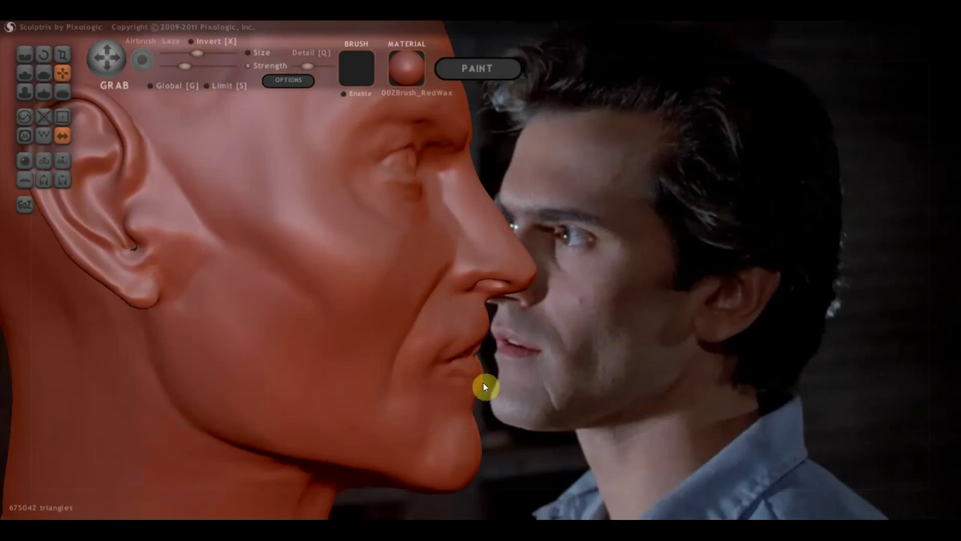
pyautogui.moveTo(518, 311)
pyautogui.mouseDown()
pyautogui.moveTo(256, 381)
pyautogui.moveTo(342, 348)
pyautogui.mouseUp()
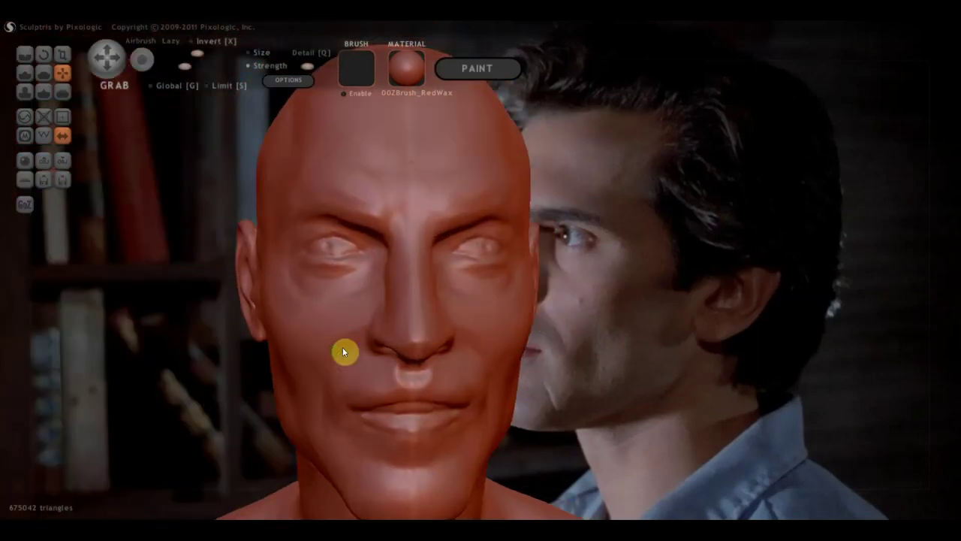
pyautogui.scroll(2, 305, 360)
pyautogui.scroll(-2, 309, 279)
# Pull the brow and eye sockets lower, shaping them symmetrically, and view from three-quarter.
pyautogui.moveTo(267, 234); pyautogui.dragTo(283, 227, button='right')
pyautogui.moveTo(297, 220)
pyautogui.mouseDown()
pyautogui.moveTo(306, 219)
pyautogui.moveTo(302, 230)
pyautogui.moveTo(333, 230)
pyautogui.moveTo(348, 251)
pyautogui.moveTo(324, 218)
pyautogui.mouseUp()
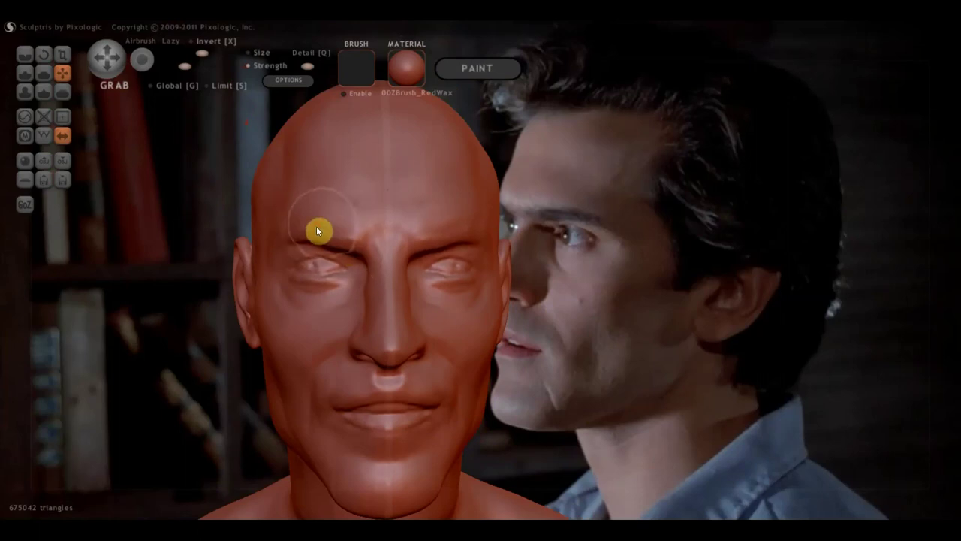
pyautogui.scroll(2, 309, 255)
pyautogui.moveTo(306, 276)
pyautogui.mouseDown()
pyautogui.moveTo(257, 292)
pyautogui.moveTo(256, 302)
pyautogui.moveTo(227, 284)
pyautogui.mouseUp()
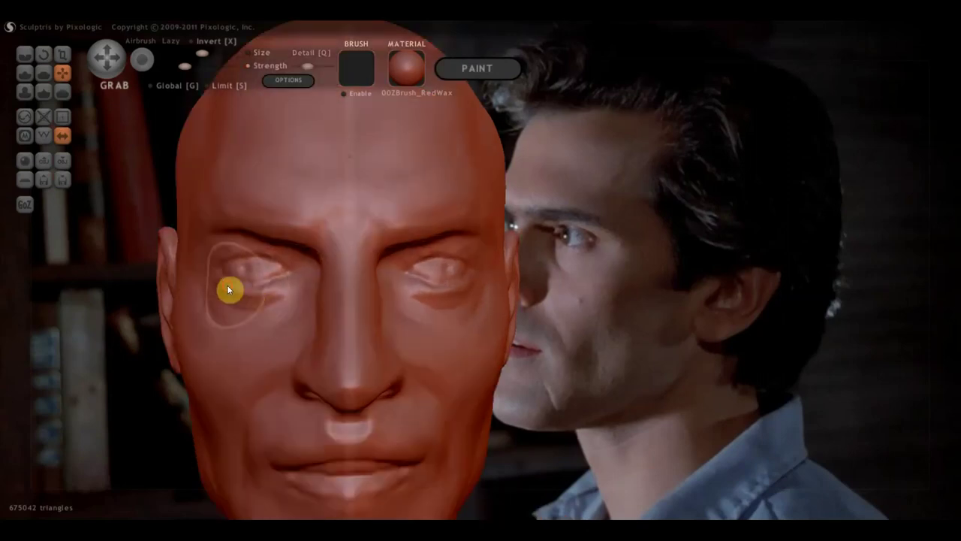
pyautogui.moveTo(114, 179)
pyautogui.mouseDown()
pyautogui.moveTo(256, 204)
pyautogui.moveTo(379, 168)
pyautogui.moveTo(443, 189)
pyautogui.moveTo(386, 172)
pyautogui.moveTo(412, 157)
pyautogui.moveTo(348, 170)
pyautogui.mouseUp()
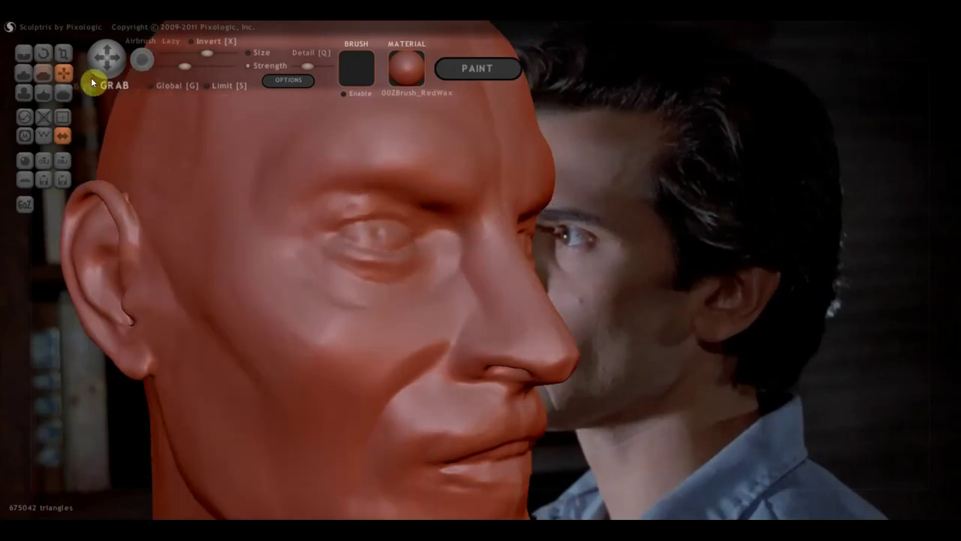
# With the Draw brush, build up the brow ridge above the eye.
pyautogui.click(25, 73)
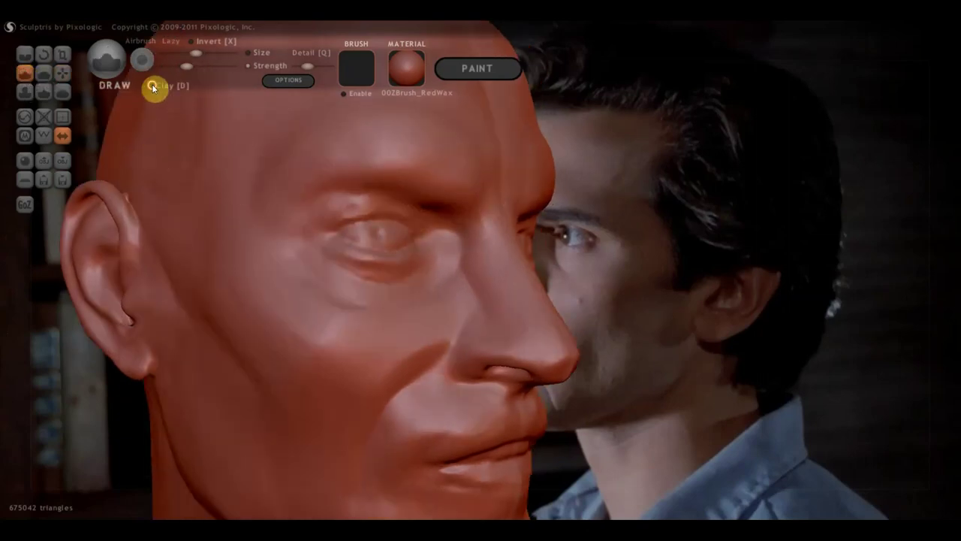
pyautogui.scroll(2, 316, 194)
pyautogui.keyDown('alt'); pyautogui.moveTo(307, 195); pyautogui.dragTo(349, 189, button='right'); pyautogui.keyUp('alt')
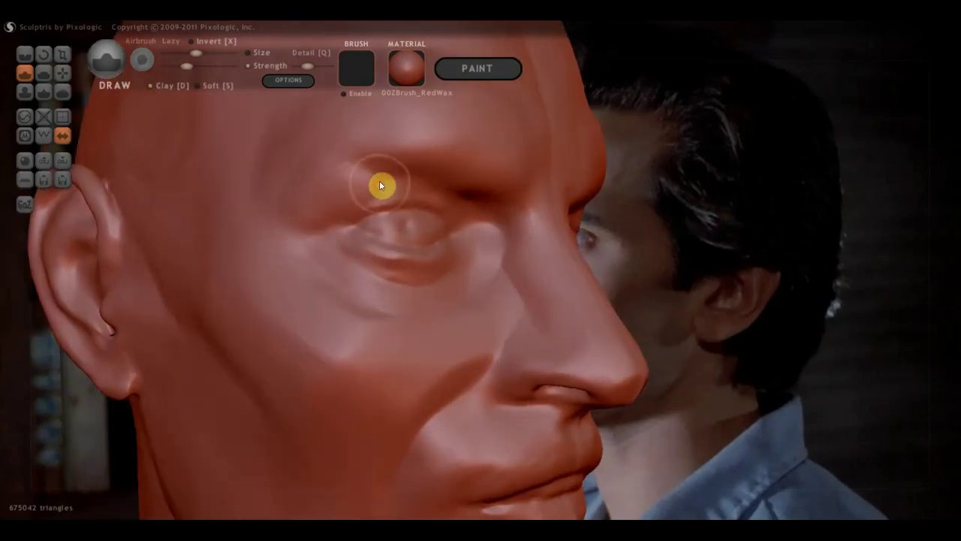
pyautogui.moveTo(317, 168); pyautogui.dragTo(408, 165)
# Shrink the brush, raise its strength, and smooth the wrinkled eyeball surface.
pyautogui.moveTo(272, 244)
pyautogui.mouseDown(button='right')
pyautogui.moveTo(313, 292)
pyautogui.moveTo(284, 290)
pyautogui.mouseUp(button='right')
pyautogui.moveTo(343, 275)
pyautogui.mouseDown(button='right')
pyautogui.moveTo(390, 279)
pyautogui.moveTo(442, 258)
pyautogui.mouseUp(button='right')
pyautogui.scroll(3, 390, 280)
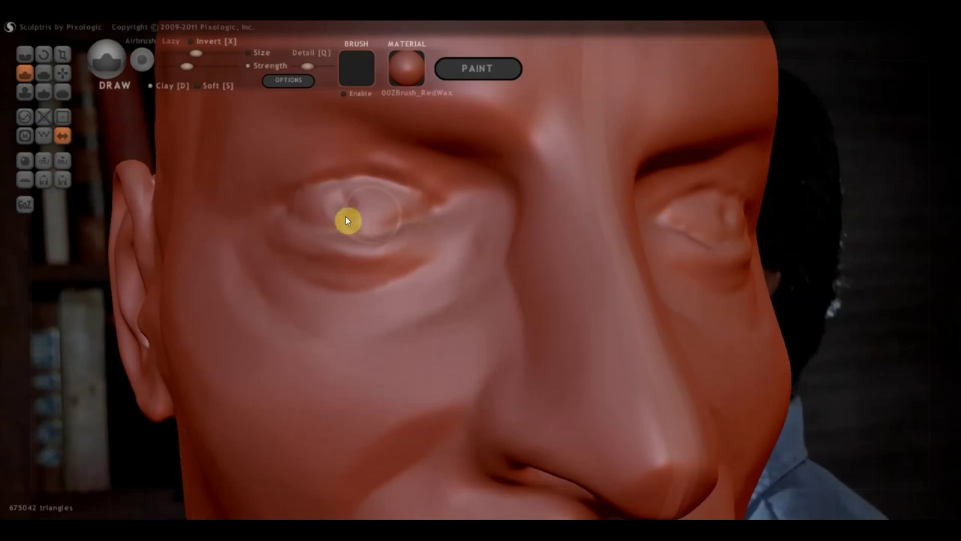
pyautogui.moveTo(368, 207)
pyautogui.keyDown('shift'); pyautogui.mouseDown()
pyautogui.moveTo(390, 204)
pyautogui.moveTo(329, 206)
pyautogui.mouseUp(); pyautogui.keyUp('shift')
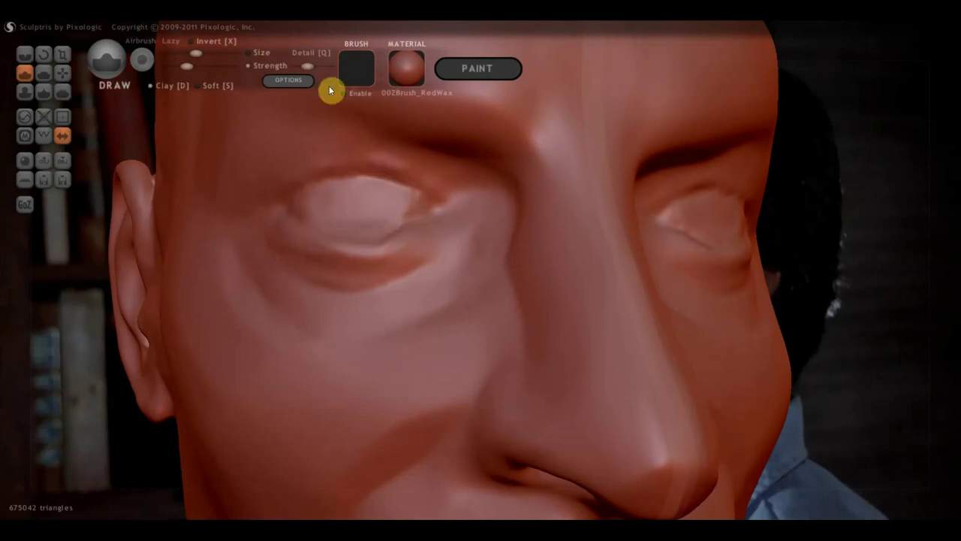
pyautogui.moveTo(201, 55); pyautogui.dragTo(188, 54)
pyautogui.click(198, 67)
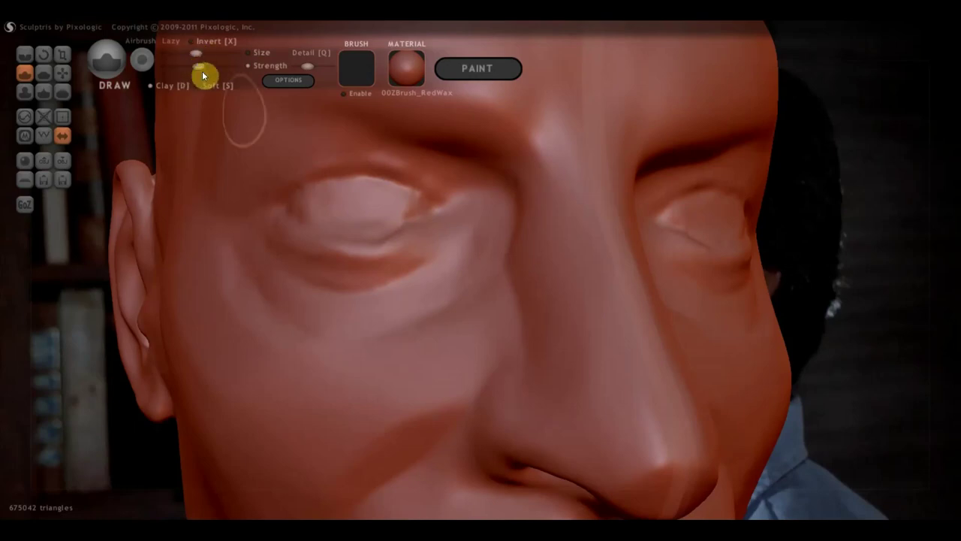
pyautogui.moveTo(365, 213)
pyautogui.keyDown('shift'); pyautogui.mouseDown()
pyautogui.moveTo(322, 211)
pyautogui.moveTo(403, 215)
pyautogui.moveTo(305, 215)
pyautogui.moveTo(386, 202)
pyautogui.moveTo(283, 190)
pyautogui.mouseUp(); pyautogui.keyUp('shift')
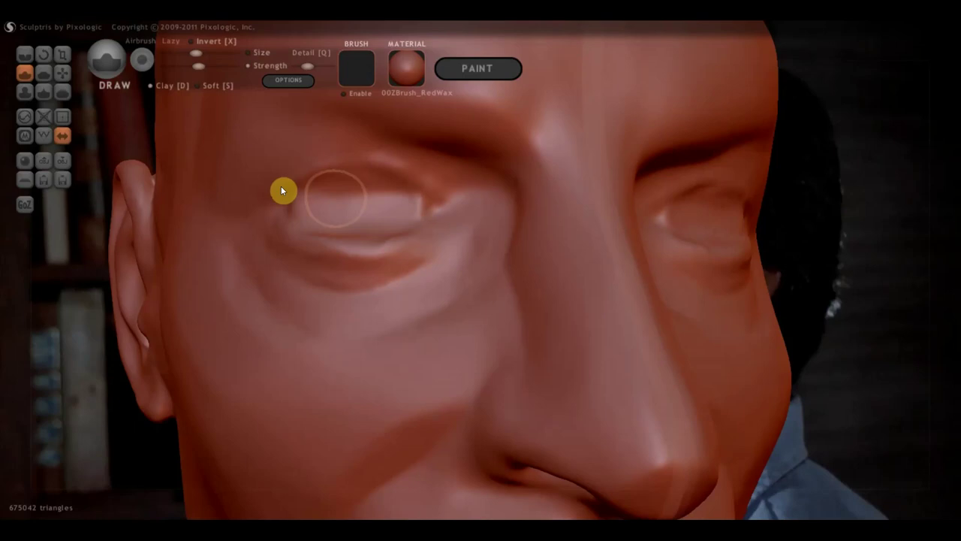
# With Clay turned off, sculpt fuller upper and lower eyelids and an upper-lid ridge.
pyautogui.click(150, 87)
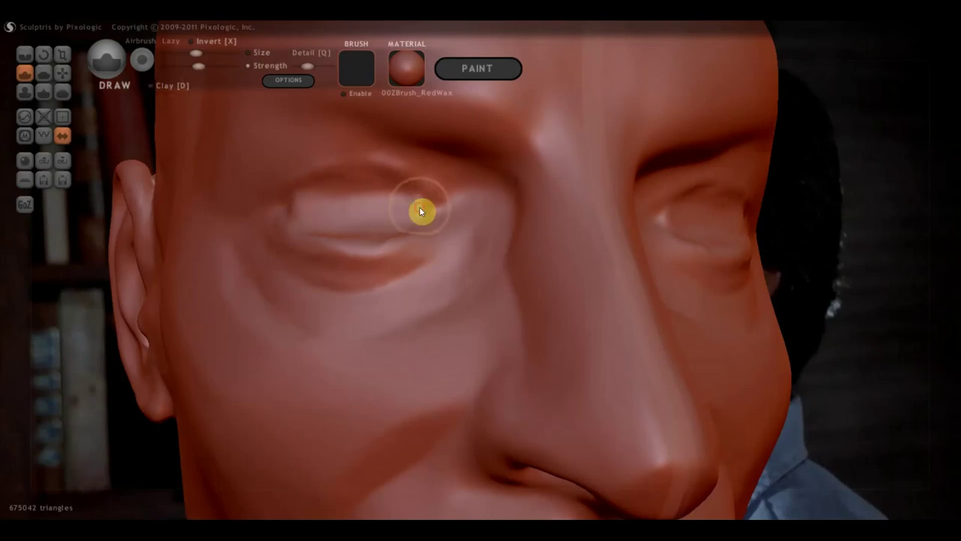
pyautogui.moveTo(428, 212)
pyautogui.mouseDown()
pyautogui.moveTo(369, 199)
pyautogui.moveTo(294, 215)
pyautogui.moveTo(378, 199)
pyautogui.moveTo(355, 222)
pyautogui.moveTo(360, 232)
pyautogui.moveTo(322, 219)
pyautogui.mouseUp()
pyautogui.moveTo(319, 222)
pyautogui.mouseDown()
pyautogui.moveTo(414, 210)
pyautogui.moveTo(314, 208)
pyautogui.moveTo(353, 198)
pyautogui.moveTo(301, 210)
pyautogui.moveTo(406, 217)
pyautogui.mouseUp()
pyautogui.moveTo(404, 211)
pyautogui.mouseDown(button='right')
pyautogui.moveTo(409, 235)
pyautogui.moveTo(398, 230)
pyautogui.mouseUp(button='right')
pyautogui.moveTo(398, 231)
pyautogui.mouseDown()
pyautogui.moveTo(389, 190)
pyautogui.moveTo(337, 206)
pyautogui.moveTo(281, 187)
pyautogui.moveTo(326, 200)
pyautogui.moveTo(352, 176)
pyautogui.moveTo(295, 177)
pyautogui.mouseUp()
pyautogui.moveTo(295, 180)
pyautogui.mouseDown(button='right')
pyautogui.moveTo(311, 152)
pyautogui.moveTo(388, 223)
pyautogui.moveTo(434, 213)
pyautogui.mouseUp(button='right')
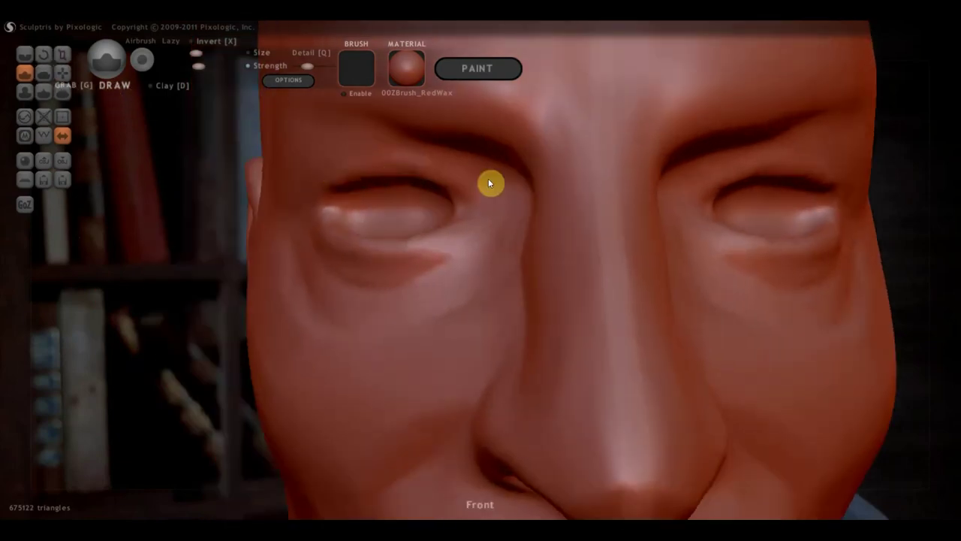
pyautogui.scroll(2, 410, 191)
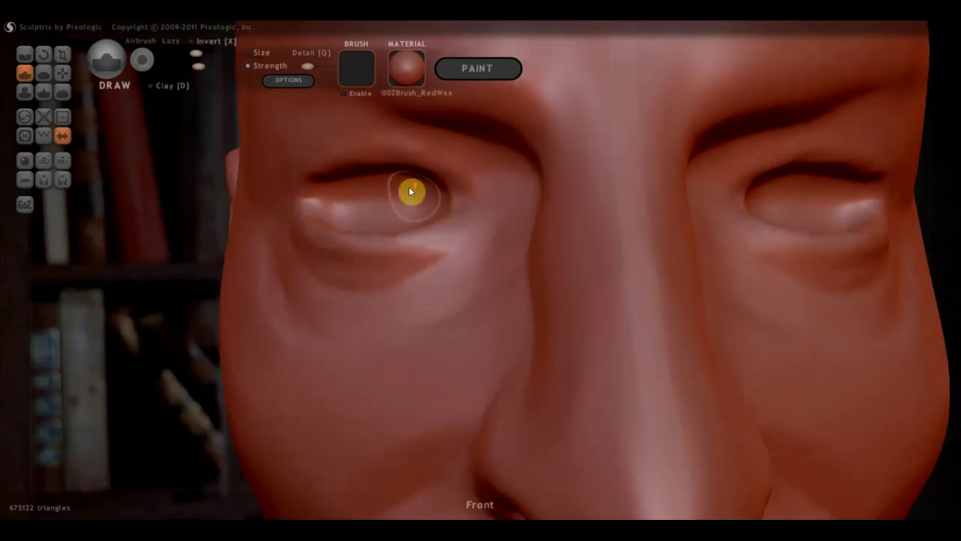
pyautogui.moveTo(422, 171); pyautogui.dragTo(277, 196)
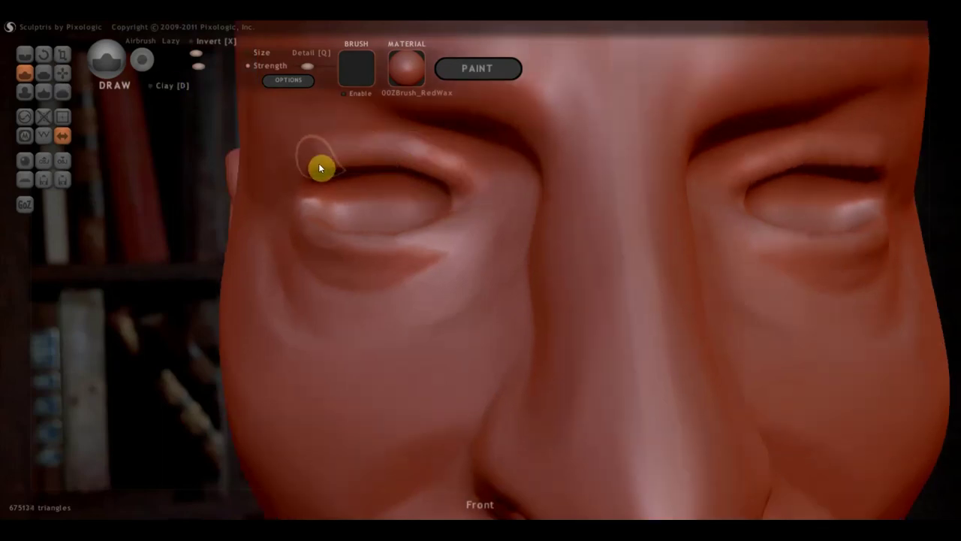
pyautogui.scroll(-1, 338, 204)
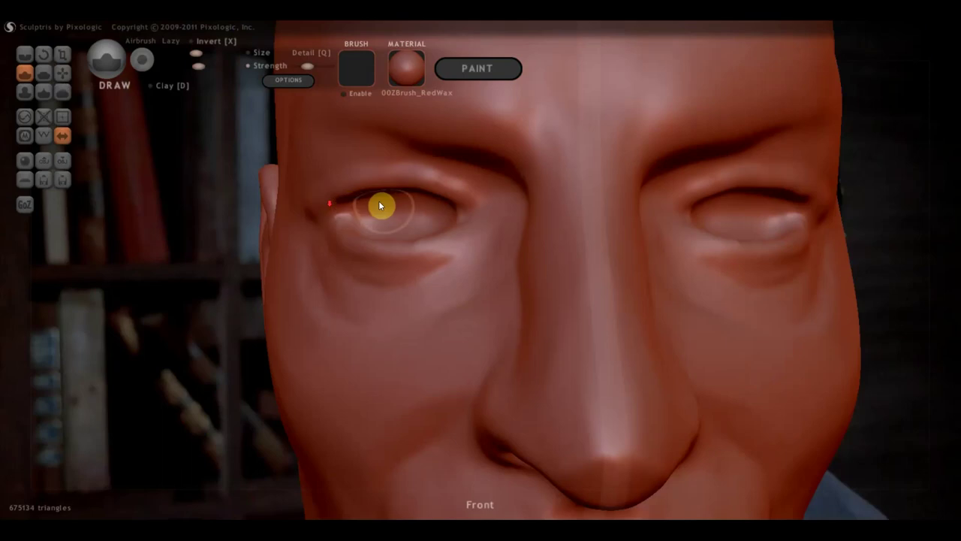
pyautogui.scroll(-1, 394, 207)
pyautogui.scroll(-2, 428, 209)
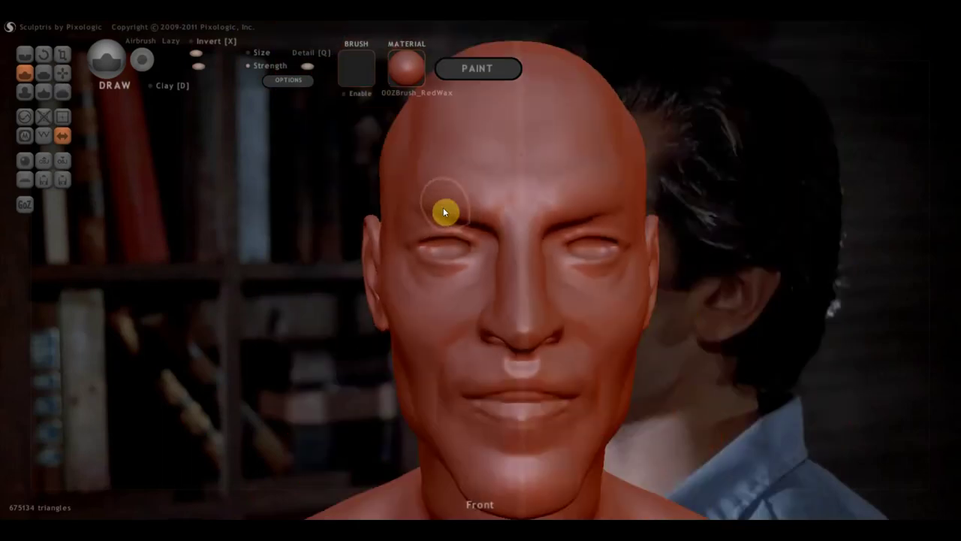
# Select the Grab brush, make it slightly smaller, and orbit the head to a straight front view.
pyautogui.click(62, 73)
pyautogui.scroll(2, 356, 253)
pyautogui.moveTo(356, 253); pyautogui.dragTo(380, 242, button='right')
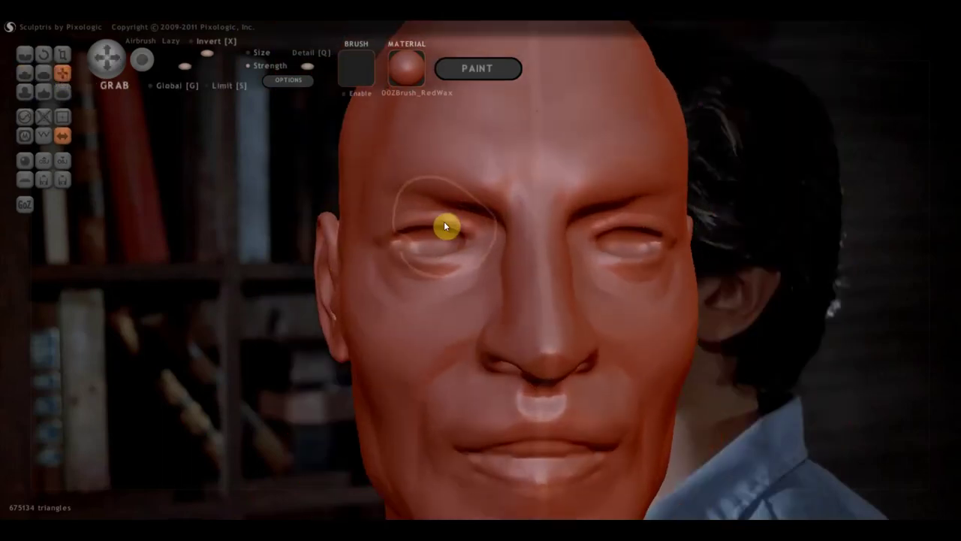
pyautogui.keyDown('alt'); pyautogui.moveTo(506, 233); pyautogui.dragTo(158, 256, button='right'); pyautogui.keyUp('alt')
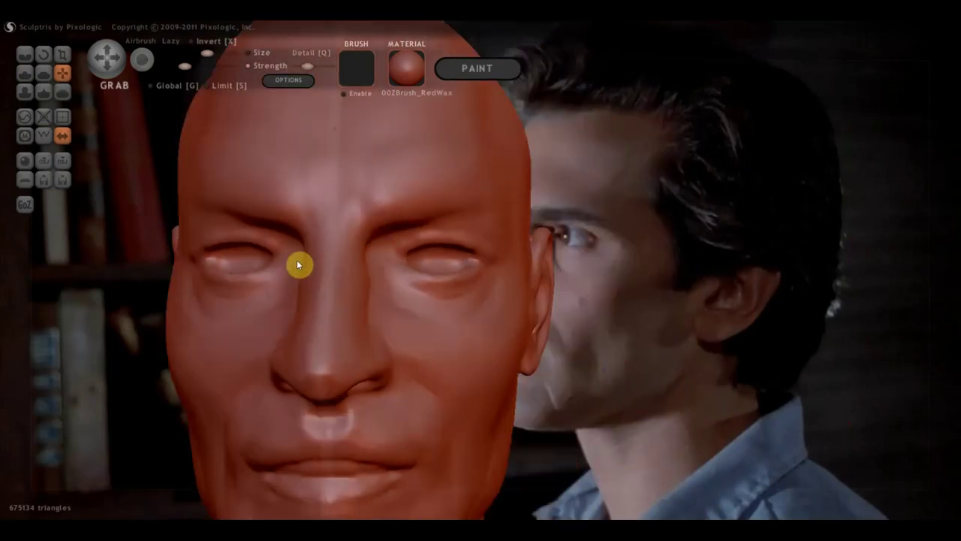
pyautogui.moveTo(308, 262)
pyautogui.mouseDown(button='right')
pyautogui.moveTo(281, 273)
pyautogui.moveTo(306, 275)
pyautogui.mouseUp(button='right')
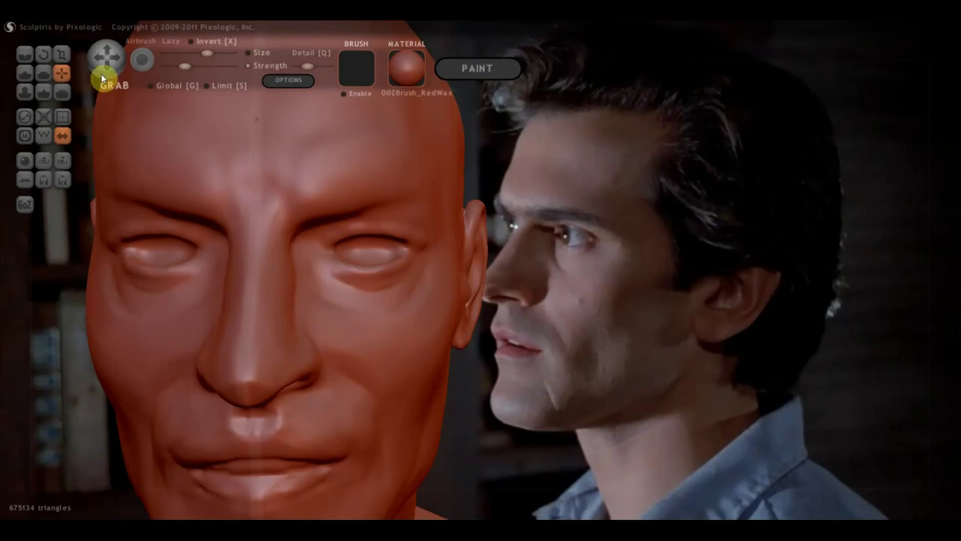
pyautogui.click(194, 54)
pyautogui.moveTo(315, 313); pyautogui.dragTo(331, 299, button='right')
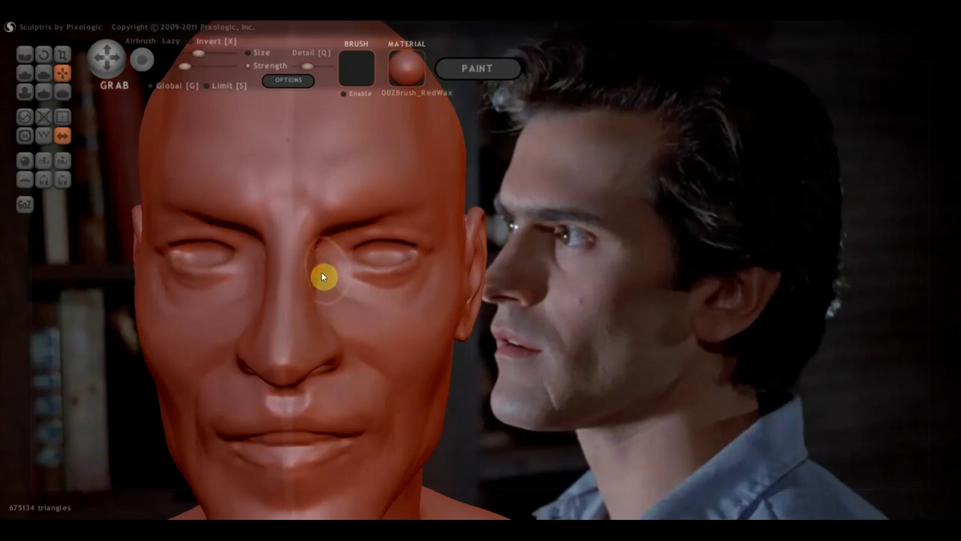
pyautogui.moveTo(311, 270)
pyautogui.mouseDown(button='right')
pyautogui.moveTo(323, 309)
pyautogui.moveTo(322, 396)
pyautogui.mouseUp(button='right')
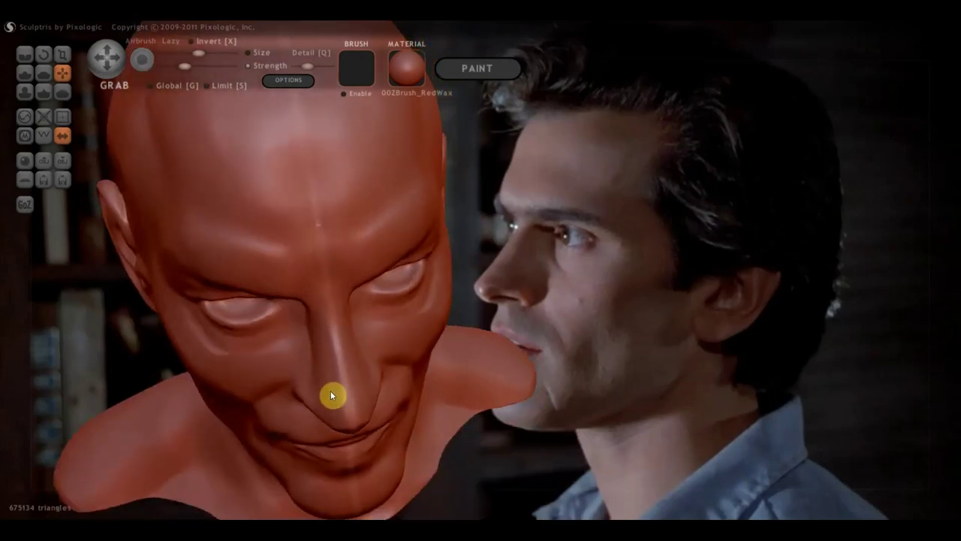
pyautogui.moveTo(334, 397); pyautogui.dragTo(299, 374, button='right')
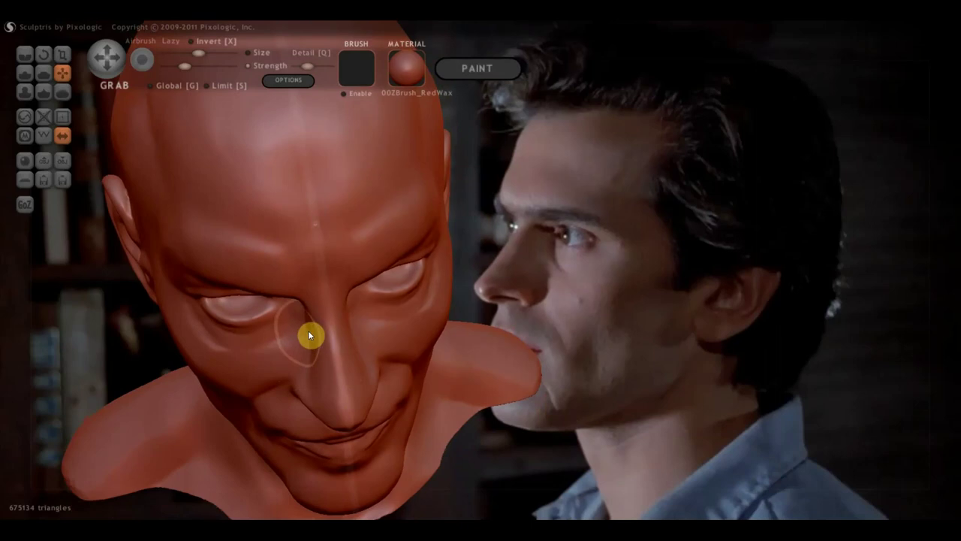
pyautogui.keyDown('shift'); pyautogui.moveTo(312, 335); pyautogui.dragTo(306, 313, button='right'); pyautogui.keyUp('shift')
pyautogui.scroll(2, 378, 280)
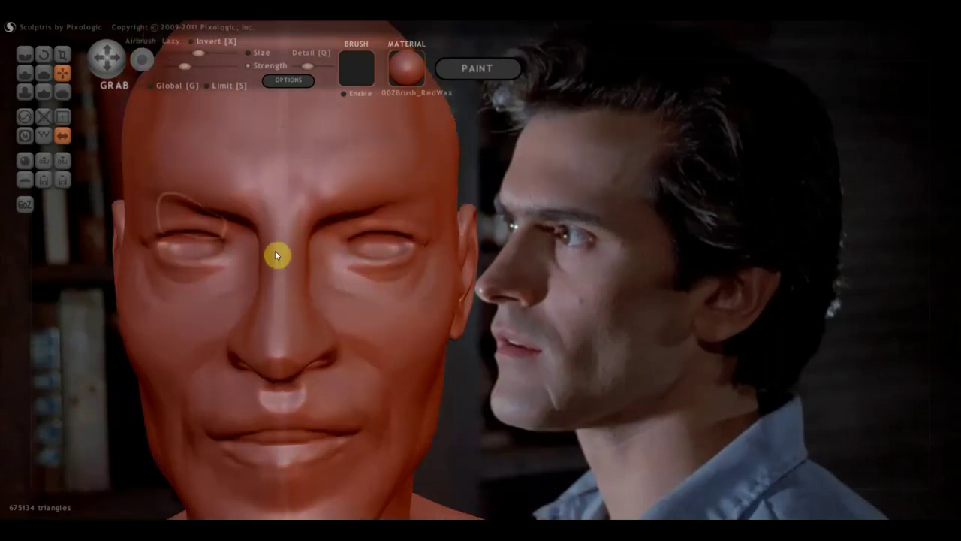
# Adjust the eyelid and pull the left mouth corner and lower cheek down, then select Flatten.
pyautogui.click(25, 54)
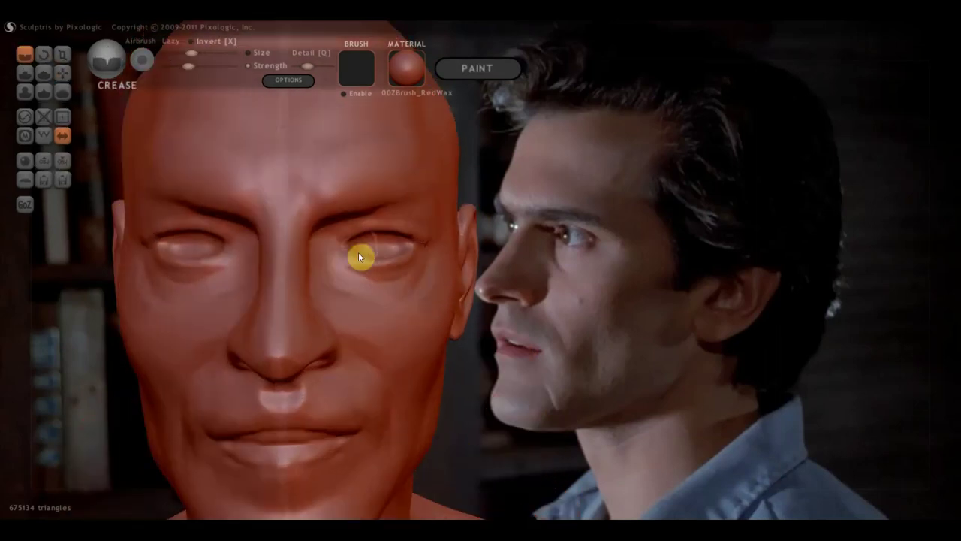
pyautogui.click(63, 72)
pyautogui.scroll(3, 249, 238)
pyautogui.moveTo(250, 238); pyautogui.dragTo(296, 240, button='right')
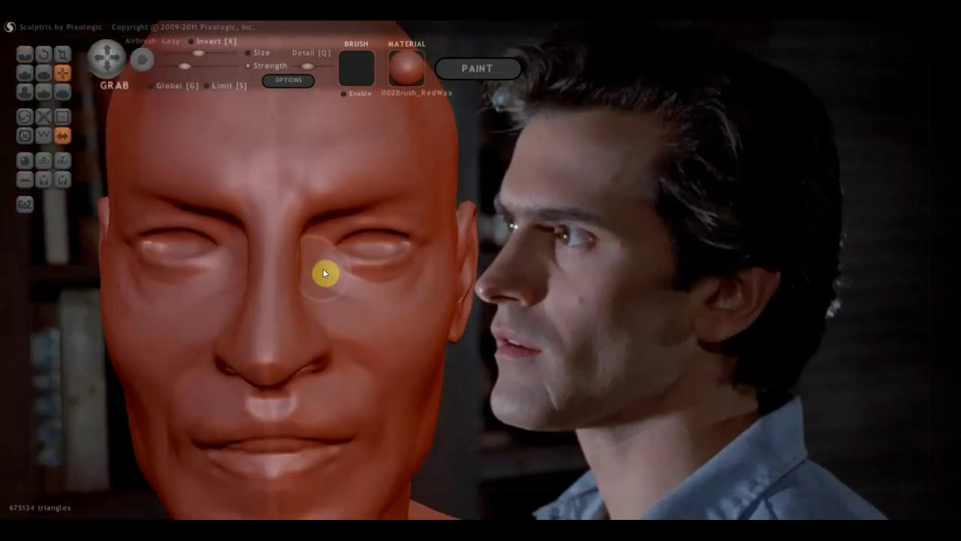
pyautogui.moveTo(385, 227); pyautogui.dragTo(383, 218)
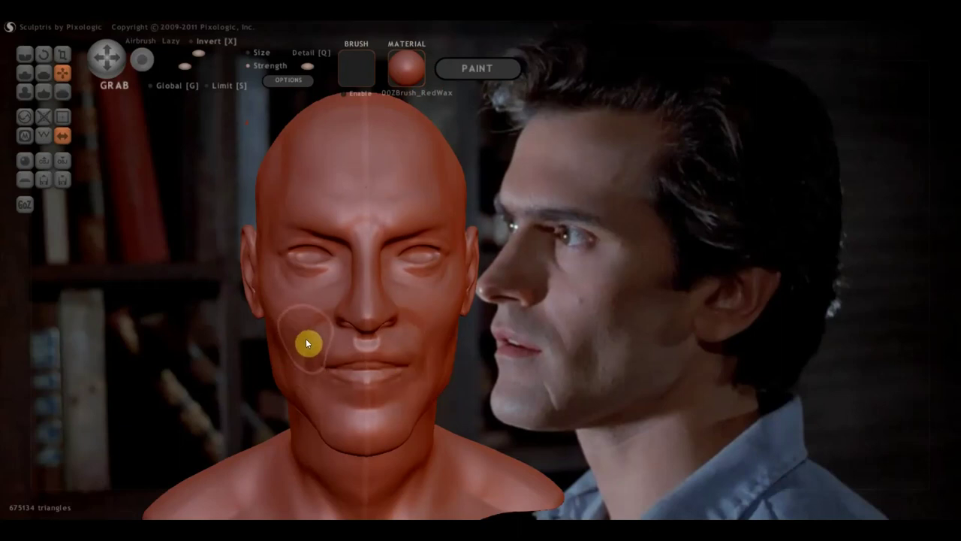
pyautogui.moveTo(308, 336); pyautogui.dragTo(315, 346)
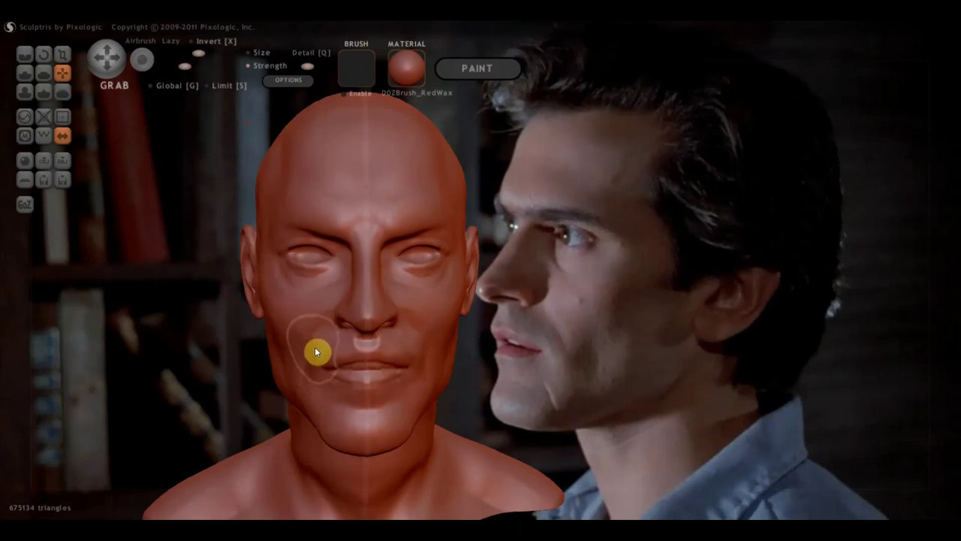
pyautogui.moveTo(375, 408)
pyautogui.mouseDown(button='right')
pyautogui.moveTo(495, 407)
pyautogui.moveTo(508, 386)
pyautogui.moveTo(465, 353)
pyautogui.mouseUp(button='right')
pyautogui.click(43, 72)
pyautogui.scroll(3, 276, 267)
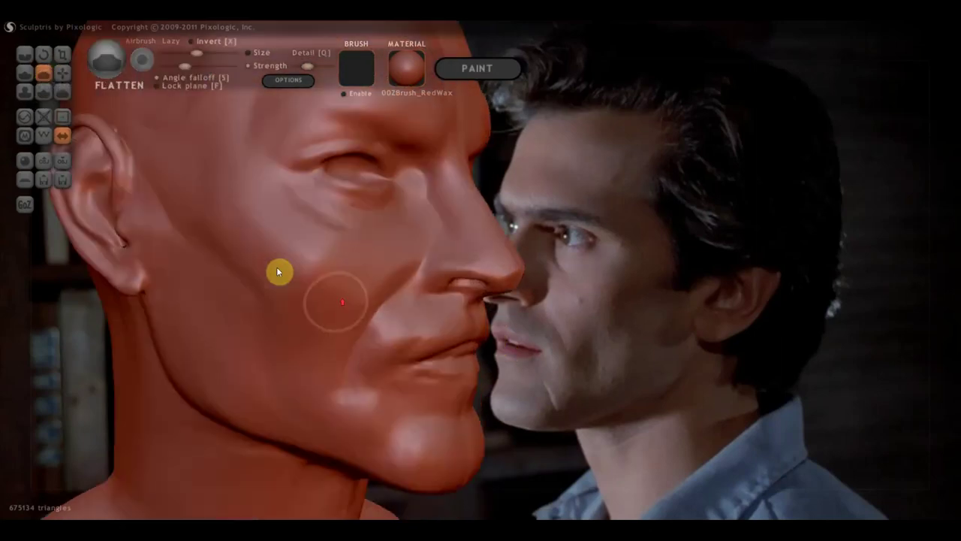
# Flatten the cheek beside the mouth and the nasolabial area left of it.
pyautogui.moveTo(408, 334)
pyautogui.mouseDown()
pyautogui.moveTo(398, 334)
pyautogui.moveTo(397, 319)
pyautogui.moveTo(394, 333)
pyautogui.mouseUp()
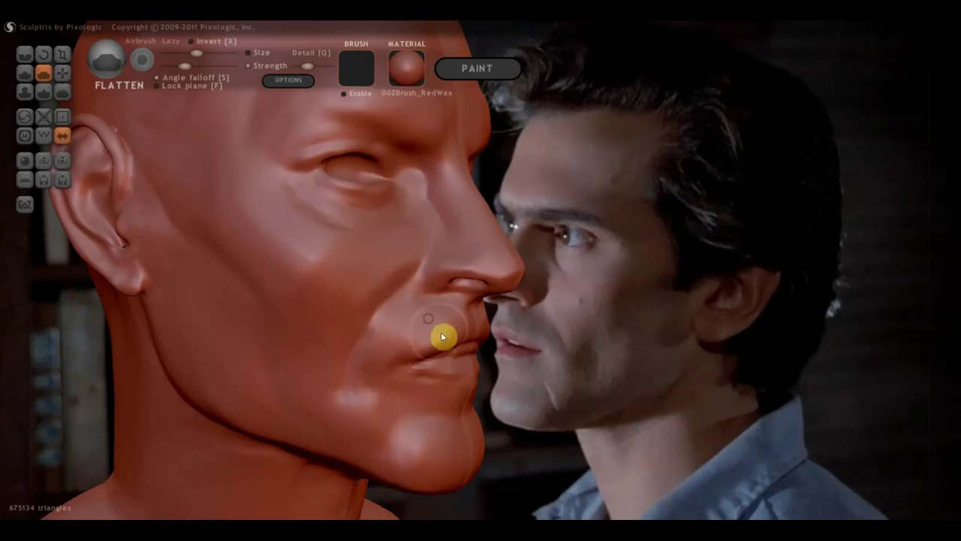
pyautogui.moveTo(397, 310)
pyautogui.mouseDown()
pyautogui.moveTo(353, 413)
pyautogui.moveTo(392, 455)
pyautogui.moveTo(360, 414)
pyautogui.mouseUp()
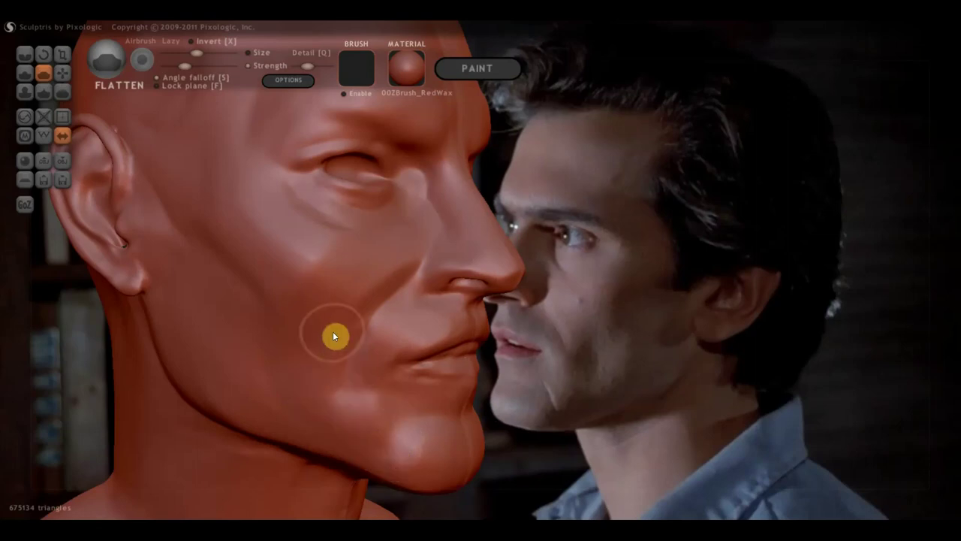
pyautogui.moveTo(333, 338); pyautogui.dragTo(317, 319, button='right')
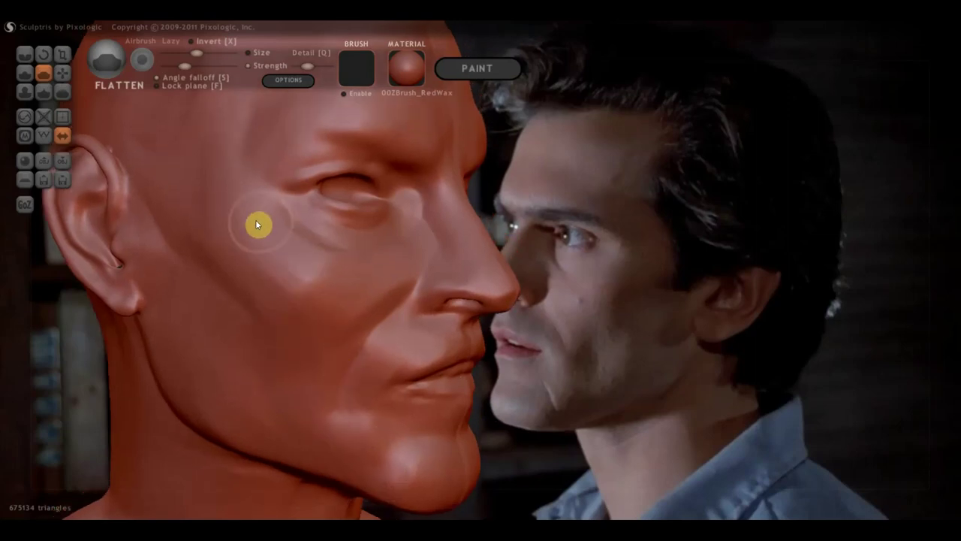
pyautogui.scroll(-3, 257, 218)
pyautogui.moveTo(257, 218)
pyautogui.mouseDown(button='right')
pyautogui.moveTo(298, 322)
pyautogui.moveTo(195, 285)
pyautogui.mouseUp(button='right')
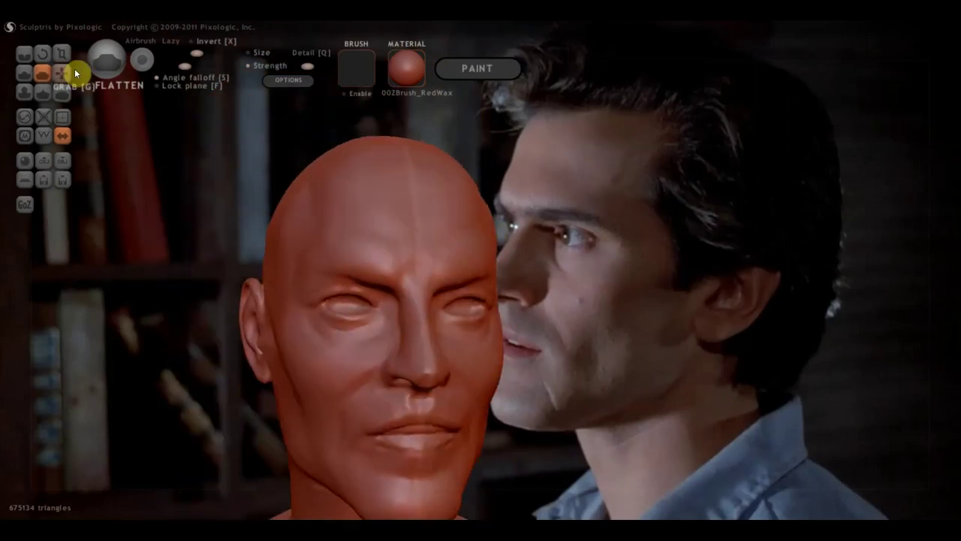
# With Grab, gently nudge the forehead, then orbit to a right-side profile and reselect Flatten.
pyautogui.click(64, 72)
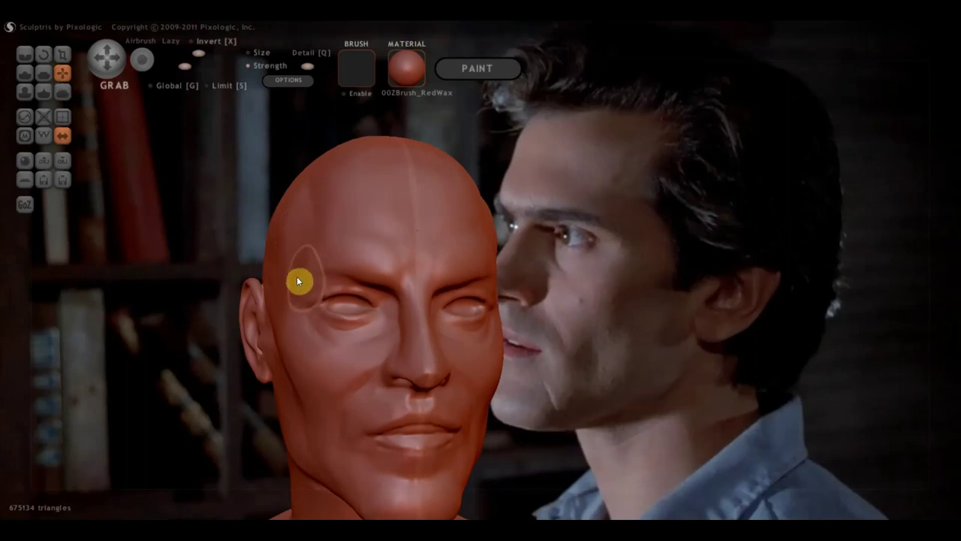
pyautogui.scroll(-3, 308, 260)
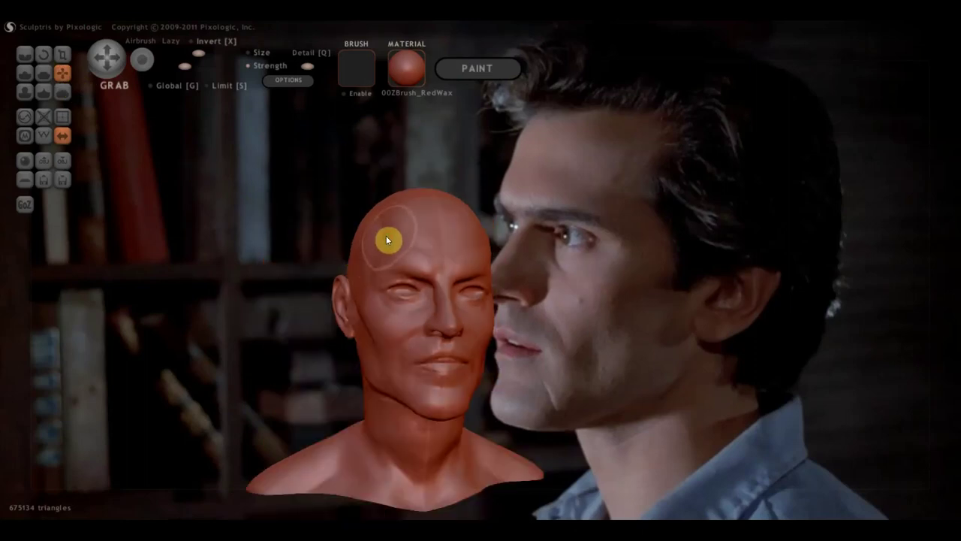
pyautogui.moveTo(390, 237); pyautogui.dragTo(396, 248)
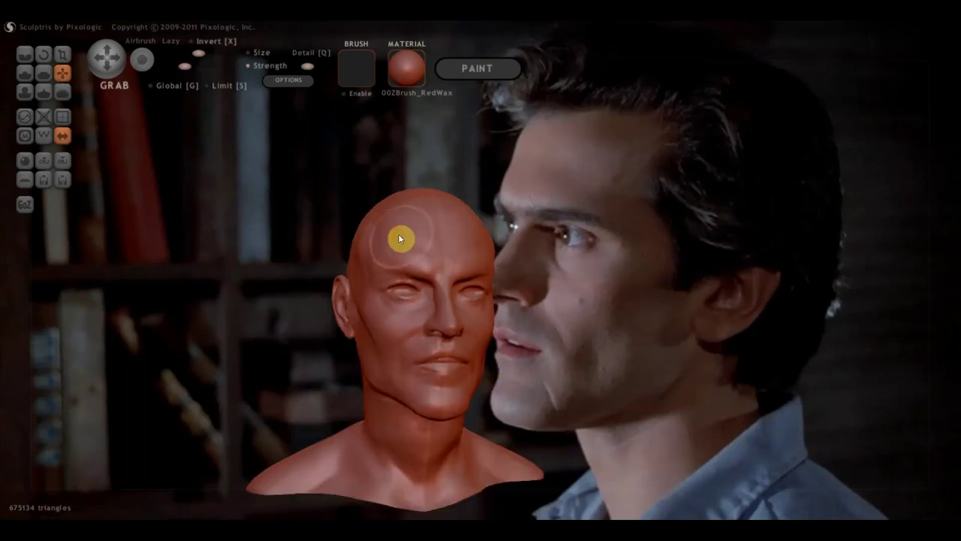
pyautogui.moveTo(394, 245); pyautogui.dragTo(380, 252, button='right')
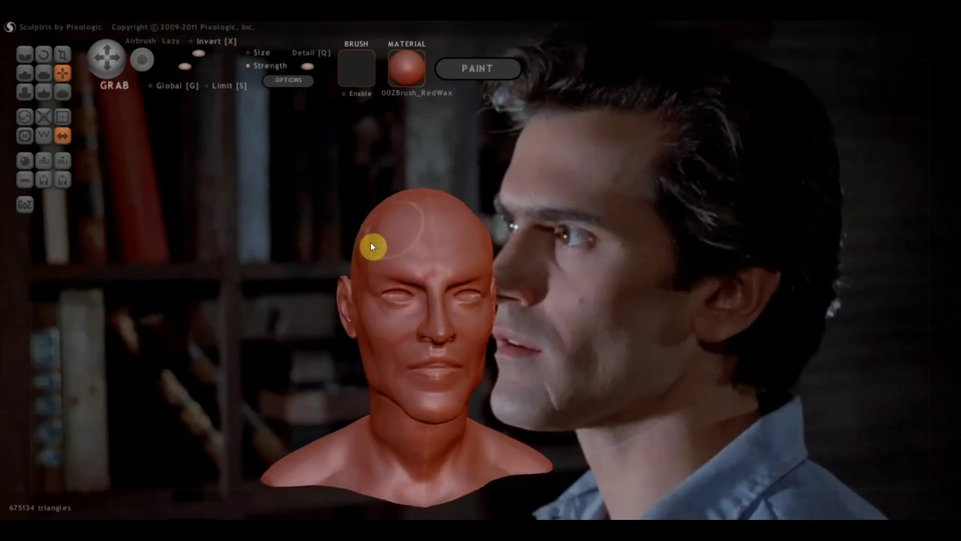
pyautogui.moveTo(392, 224)
pyautogui.mouseDown(button='right')
pyautogui.moveTo(460, 233)
pyautogui.moveTo(483, 221)
pyautogui.mouseUp(button='right')
pyautogui.click(44, 72)
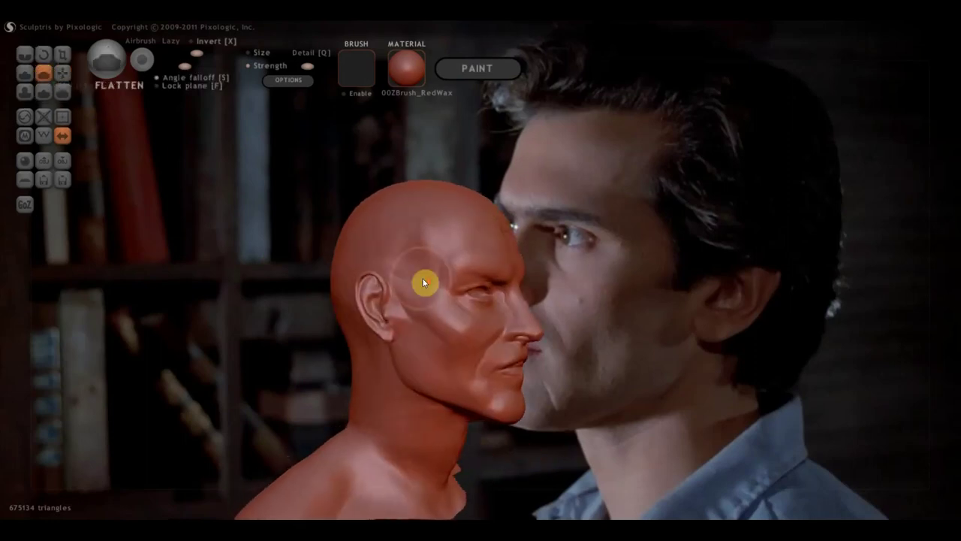
# Orbit the head from side profile back to a zoomed-in front view, then pick Draw.
pyautogui.moveTo(425, 281); pyautogui.dragTo(440, 248, button='right')
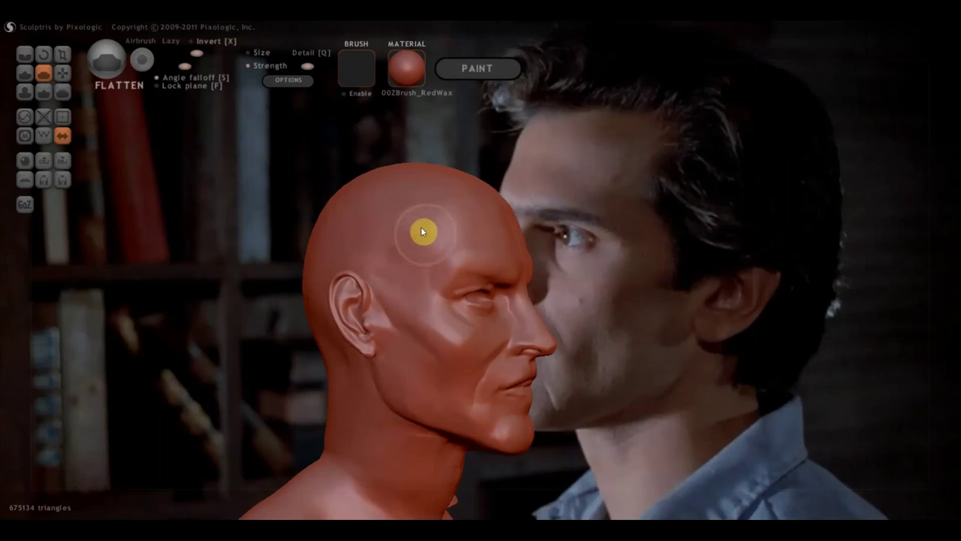
pyautogui.moveTo(418, 224)
pyautogui.mouseDown(button='right')
pyautogui.moveTo(454, 234)
pyautogui.moveTo(401, 242)
pyautogui.mouseUp(button='right')
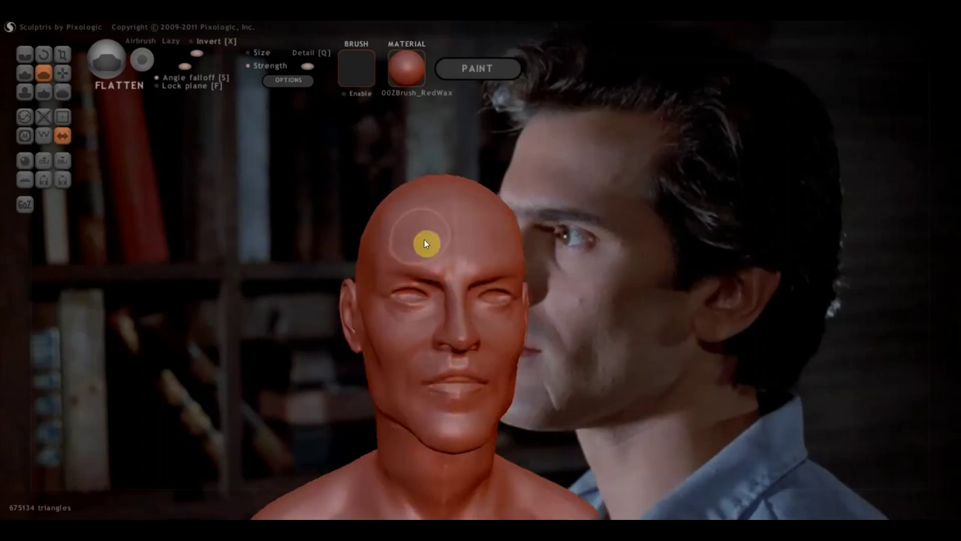
pyautogui.scroll(2, 447, 236)
pyautogui.moveTo(446, 238)
pyautogui.mouseDown(button='right')
pyautogui.moveTo(395, 275)
pyautogui.moveTo(466, 246)
pyautogui.mouseUp(button='right')
pyautogui.scroll(2, 465, 246)
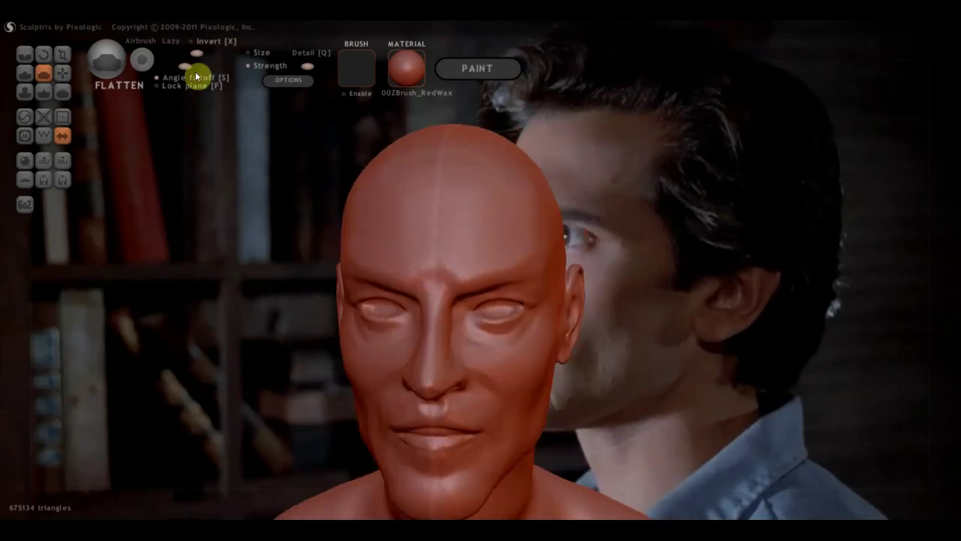
pyautogui.click(25, 72)
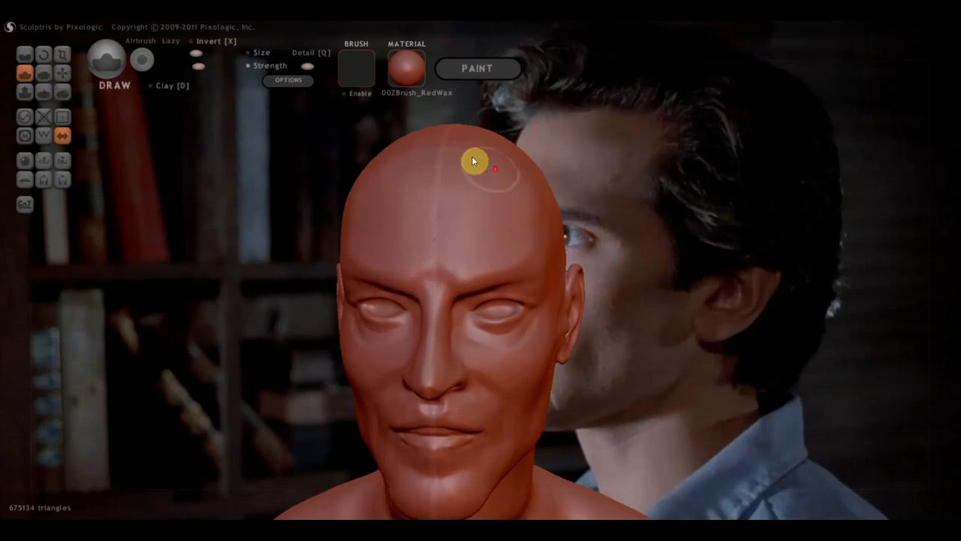
# Orbit the head to inspect the top of the skull and forehead.
pyautogui.scroll(-2, 477, 181)
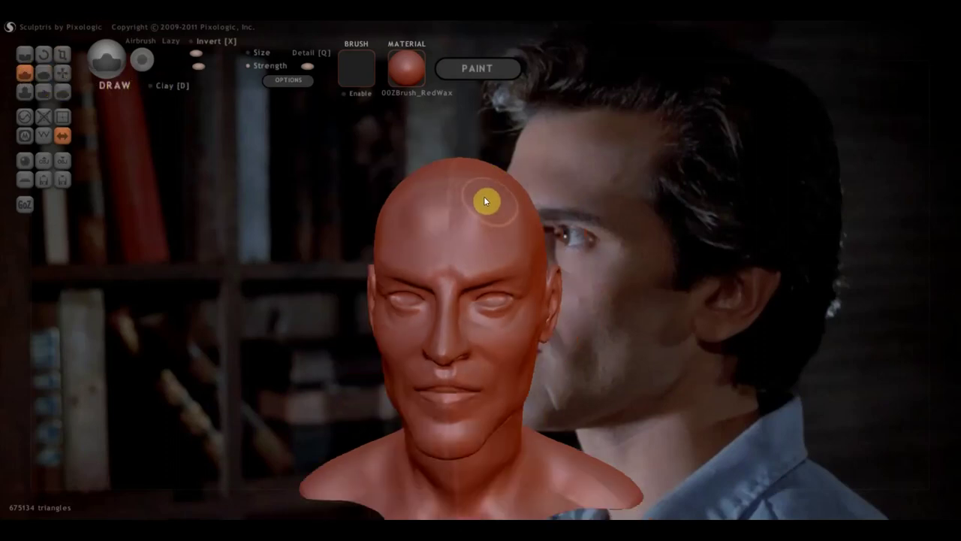
pyautogui.moveTo(172, 85)
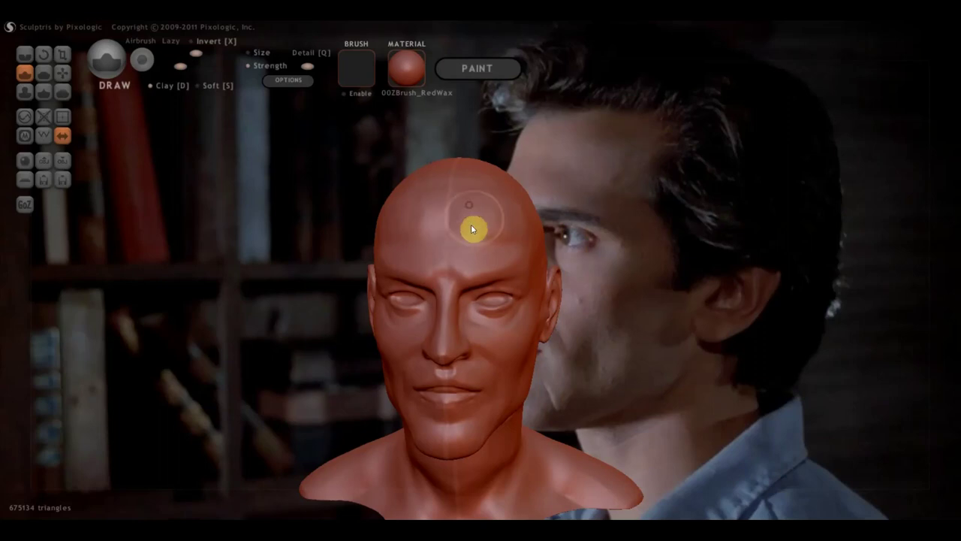
pyautogui.moveTo(528, 259)
pyautogui.mouseDown(button='right')
pyautogui.moveTo(450, 258)
pyautogui.moveTo(416, 275)
pyautogui.moveTo(495, 322)
pyautogui.moveTo(364, 252)
pyautogui.mouseUp(button='right')
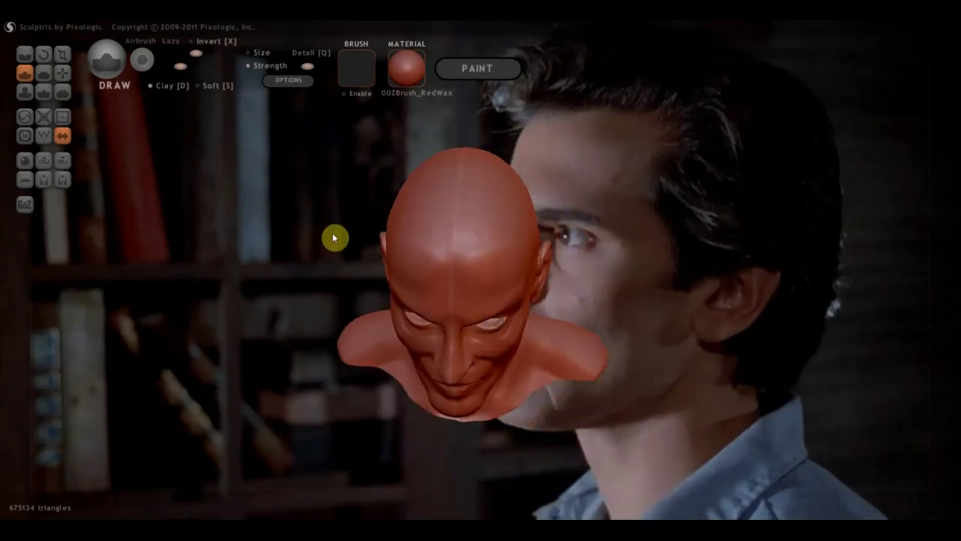
pyautogui.moveTo(431, 276)
pyautogui.mouseDown(button='right')
pyautogui.moveTo(430, 285)
pyautogui.moveTo(448, 286)
pyautogui.mouseUp(button='right')
pyautogui.scroll(3, 440, 287)
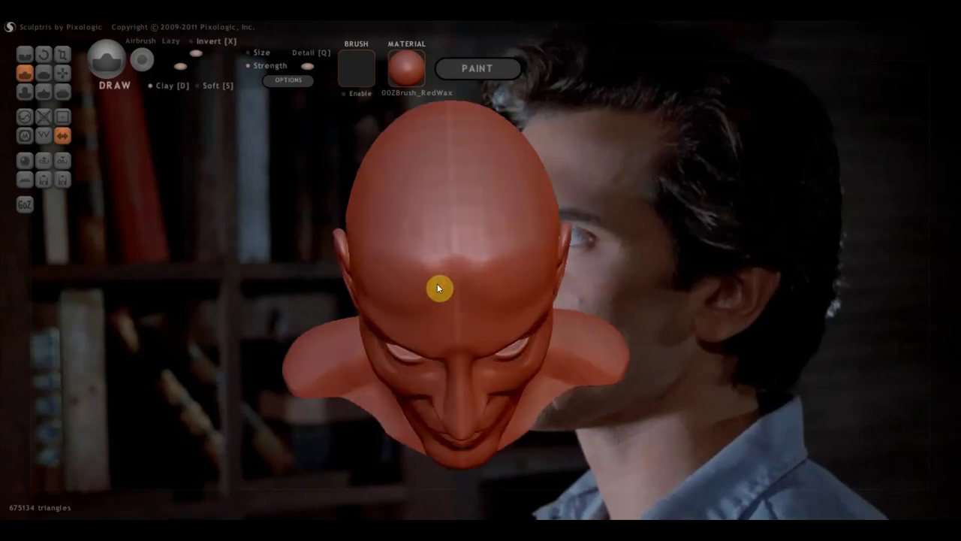
# With Grab and symmetry, reshape the brow around the eyes, then face forward and select Draw.
pyautogui.click(63, 73)
pyautogui.moveTo(401, 337)
pyautogui.mouseDown()
pyautogui.moveTo(392, 347)
pyautogui.moveTo(376, 337)
pyautogui.mouseUp()
pyautogui.moveTo(409, 343)
pyautogui.mouseDown(button='right')
pyautogui.moveTo(388, 262)
pyautogui.moveTo(396, 267)
pyautogui.moveTo(340, 283)
pyautogui.moveTo(275, 290)
pyautogui.mouseUp(button='right')
pyautogui.scroll(2, 431, 292)
pyautogui.moveTo(421, 229)
pyautogui.mouseDown(button='right')
pyautogui.moveTo(459, 239)
pyautogui.moveTo(523, 218)
pyautogui.moveTo(506, 212)
pyautogui.moveTo(602, 237)
pyautogui.moveTo(504, 233)
pyautogui.mouseUp(button='right')
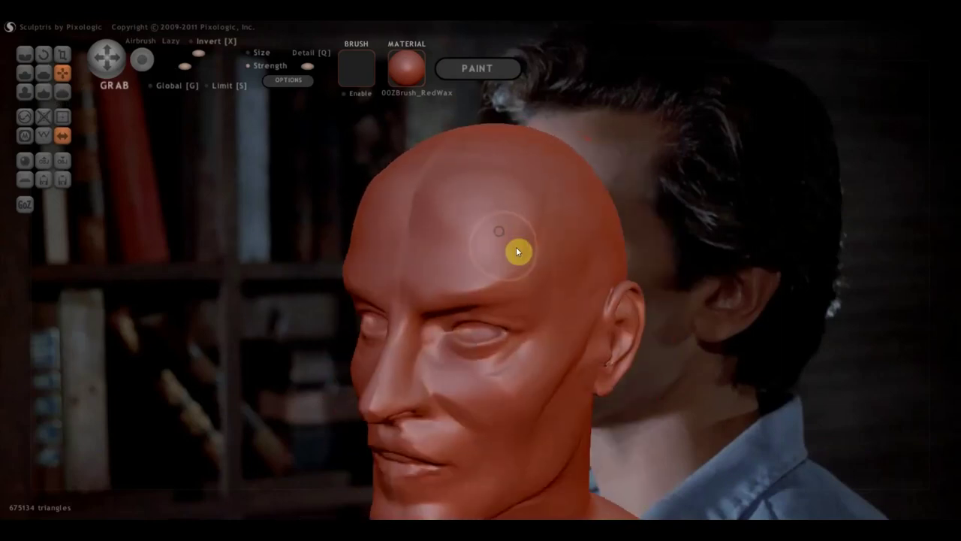
pyautogui.click(27, 74)
# Turn off the Draw brush's Clay mode, orbit to profile and back, then re-enable it.
pyautogui.scroll(2, 542, 278)
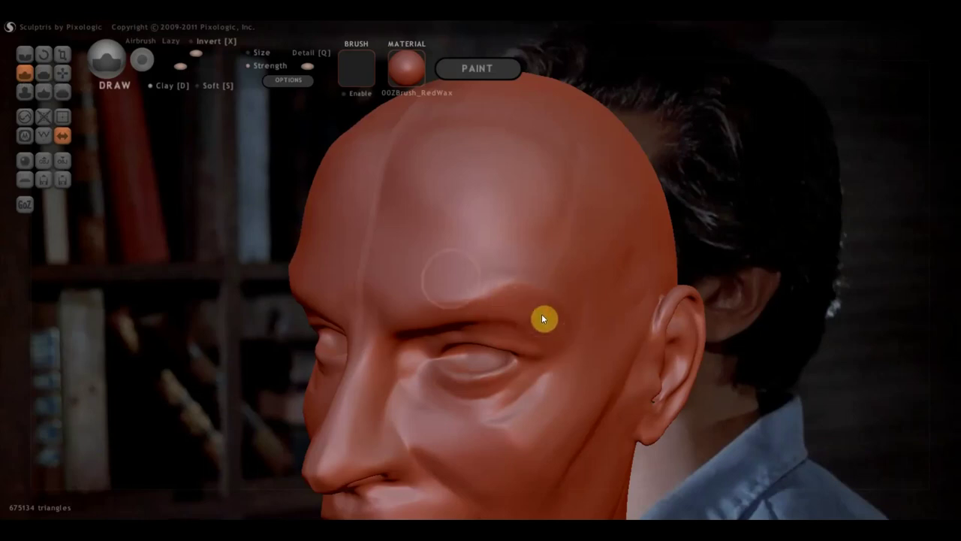
pyautogui.click(152, 85)
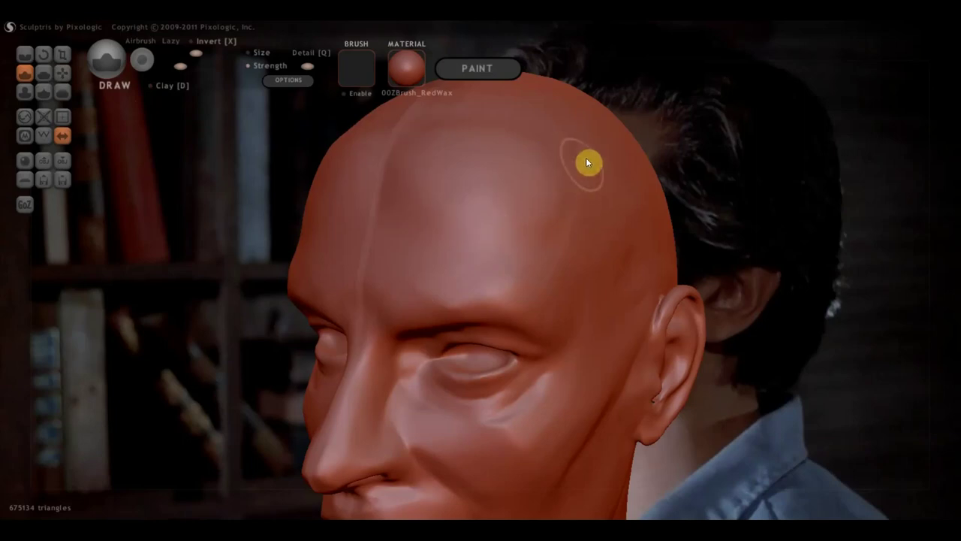
pyautogui.moveTo(623, 287); pyautogui.dragTo(577, 168, button='right')
pyautogui.scroll(-3, 576, 168)
pyautogui.moveTo(550, 223); pyautogui.dragTo(474, 260, button='right')
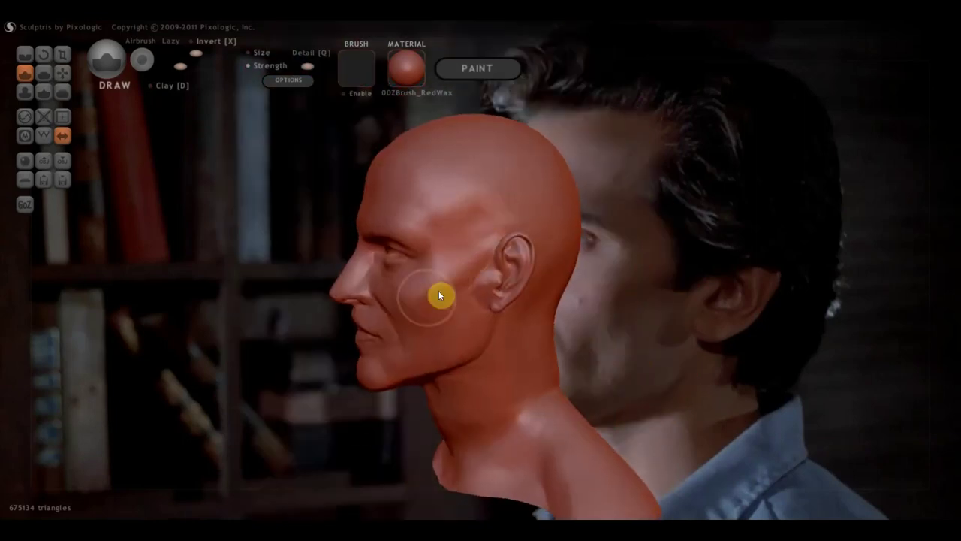
pyautogui.moveTo(450, 319)
pyautogui.mouseDown(button='right')
pyautogui.moveTo(519, 304)
pyautogui.moveTo(512, 310)
pyautogui.mouseUp(button='right')
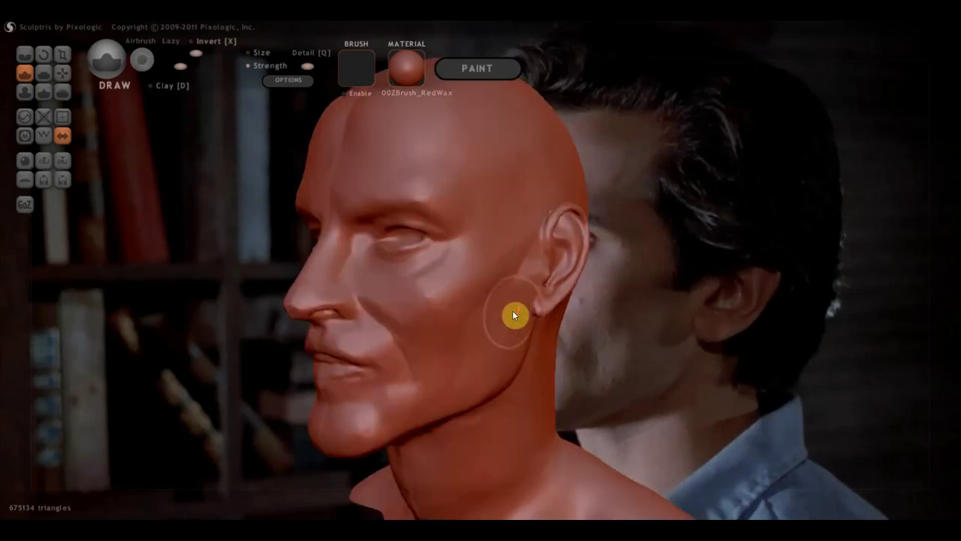
pyautogui.scroll(3, 380, 306)
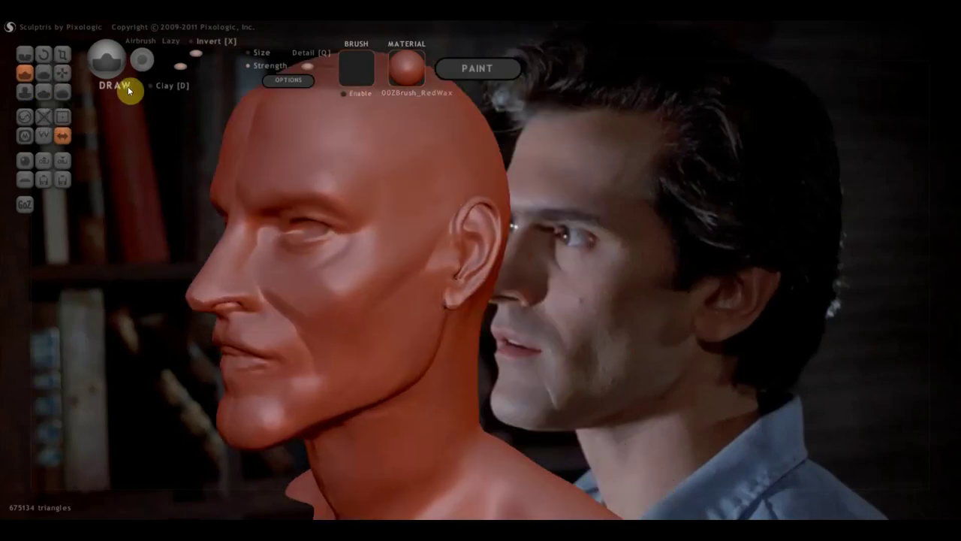
pyautogui.click(149, 86)
# Tilt the head slightly, shrink the brush and zoom out to show the whole bust.
pyautogui.moveTo(449, 266); pyautogui.dragTo(401, 268, button='right')
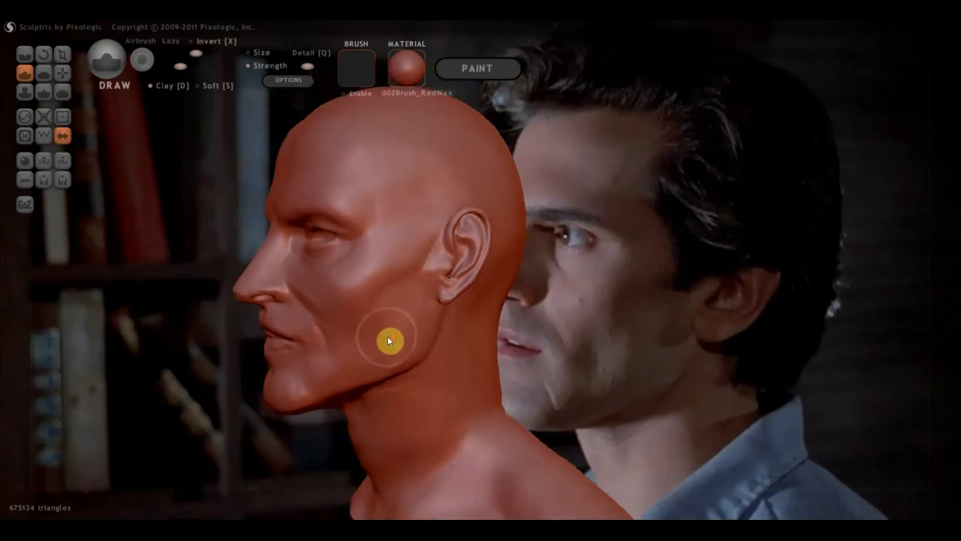
pyautogui.scroll(2, 389, 351)
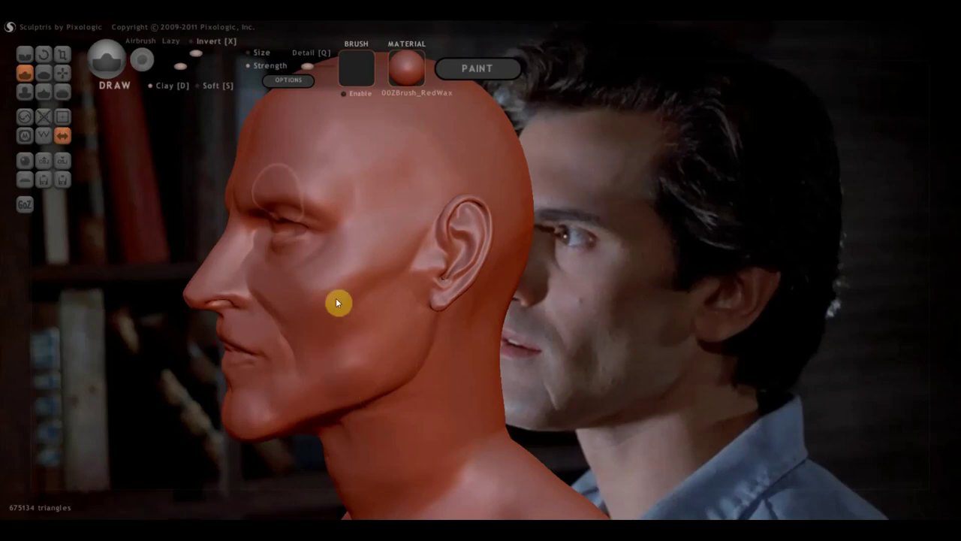
pyautogui.moveTo(193, 53); pyautogui.dragTo(187, 53)
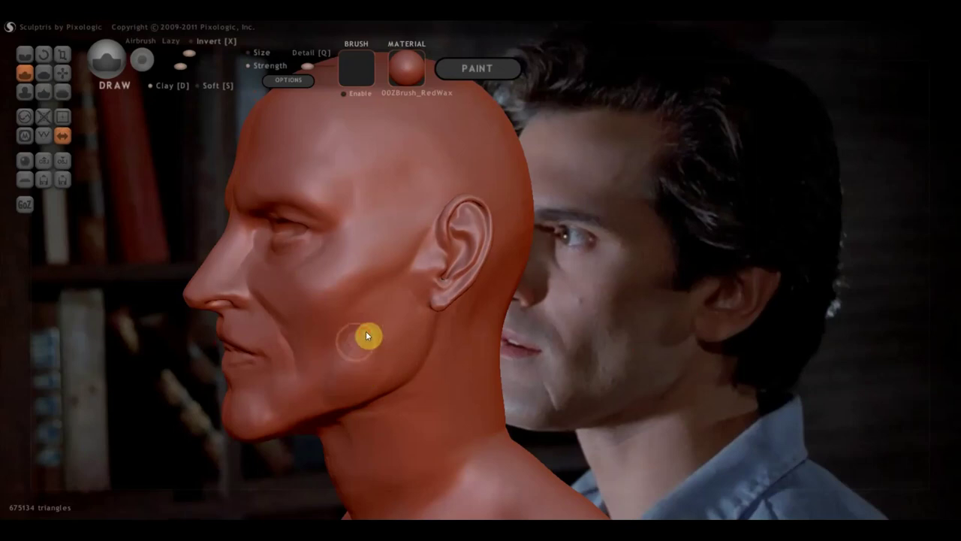
pyautogui.scroll(1, 306, 365)
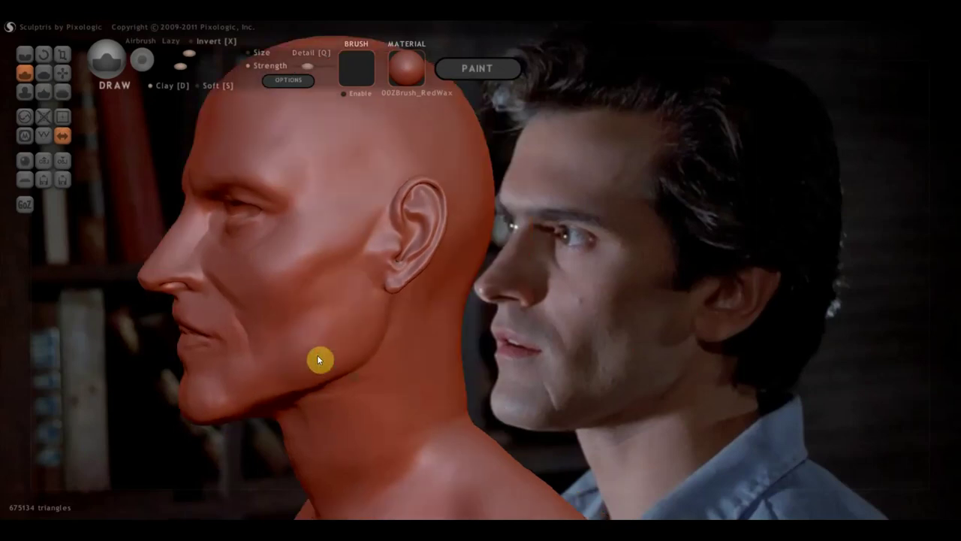
pyautogui.scroll(2, 323, 353)
pyautogui.scroll(2, 338, 347)
pyautogui.scroll(2, 323, 344)
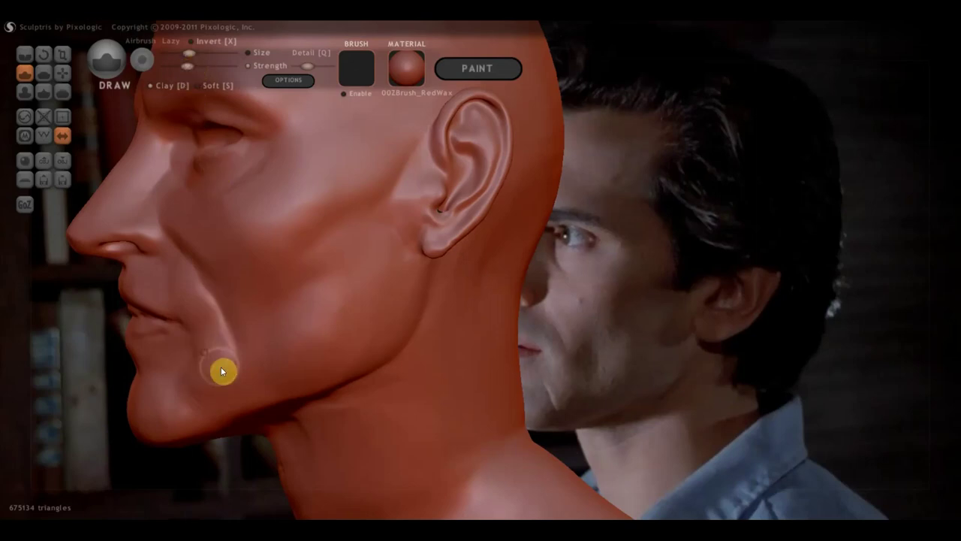
# Orbit the bust from a frontal view into a right-side profile beside the reference photo.
pyautogui.moveTo(254, 365); pyautogui.dragTo(364, 350, button='right')
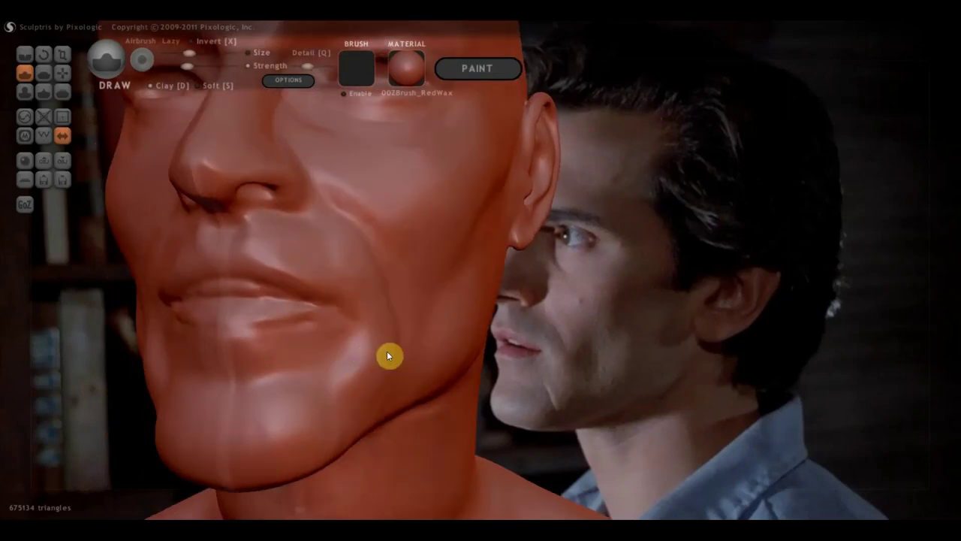
pyautogui.moveTo(376, 402)
pyautogui.mouseDown(button='right')
pyautogui.moveTo(384, 380)
pyautogui.moveTo(375, 388)
pyautogui.moveTo(414, 384)
pyautogui.mouseUp(button='right')
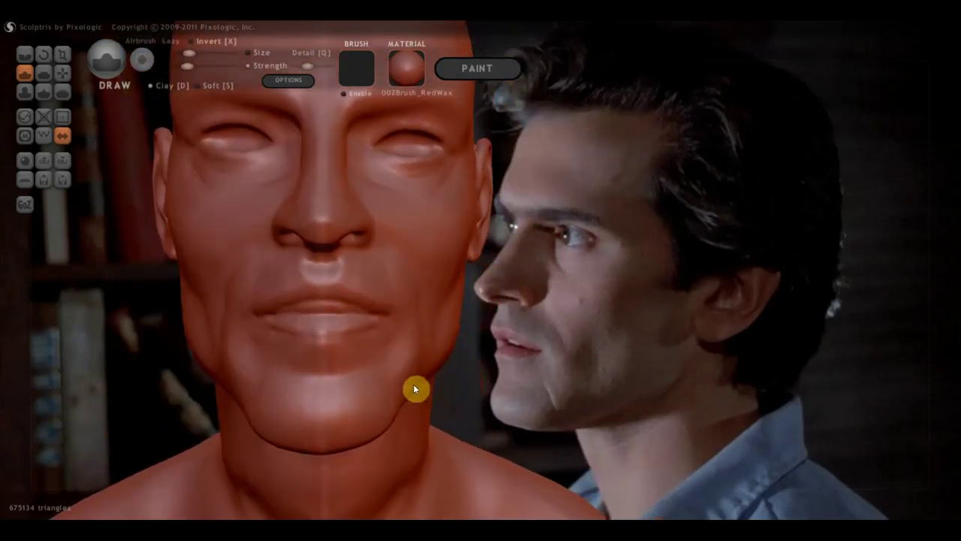
pyautogui.scroll(3, 374, 323)
pyautogui.scroll(-2, 348, 328)
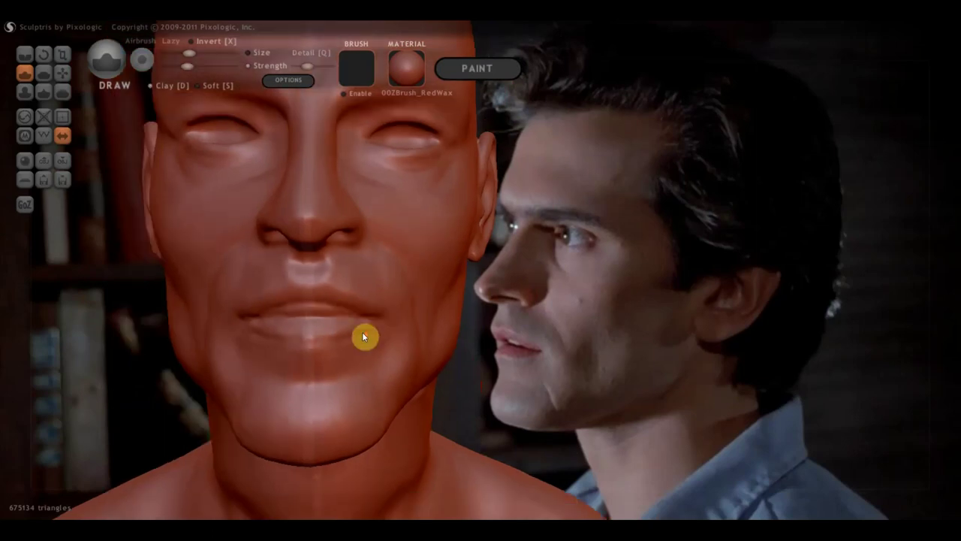
pyautogui.scroll(-3, 365, 337)
pyautogui.scroll(-2, 376, 343)
pyautogui.scroll(-2, 386, 382)
pyautogui.moveTo(398, 332)
pyautogui.mouseDown(button='right')
pyautogui.moveTo(419, 318)
pyautogui.moveTo(515, 339)
pyautogui.mouseUp(button='right')
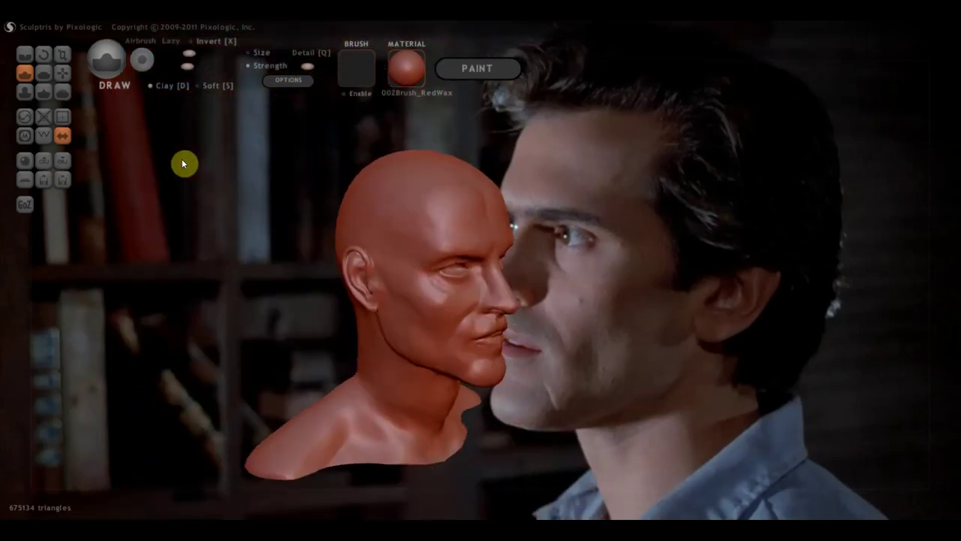
pyautogui.moveTo(396, 260)
pyautogui.mouseDown(button='right')
pyautogui.moveTo(428, 277)
pyautogui.moveTo(479, 261)
pyautogui.mouseUp(button='right')
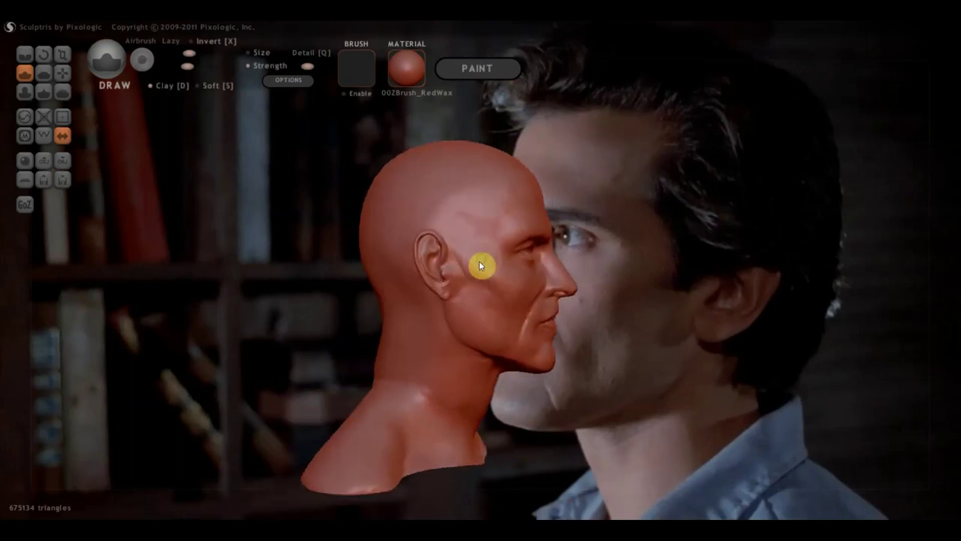
# Select the Grab brush and orbit the bust between front and right-profile views.
pyautogui.click(62, 73)
pyautogui.scroll(-3, 482, 189)
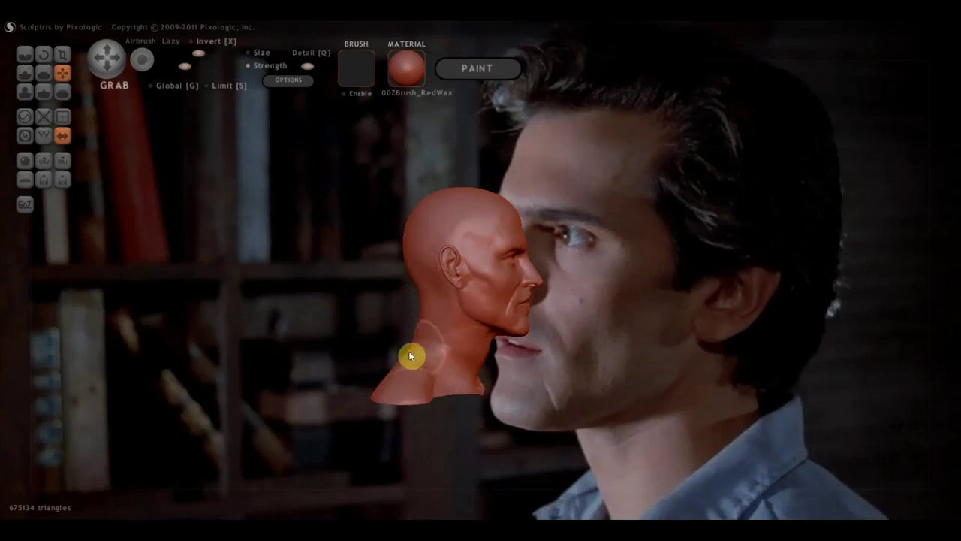
pyautogui.moveTo(398, 346)
pyautogui.mouseDown(button='right')
pyautogui.moveTo(489, 382)
pyautogui.moveTo(468, 380)
pyautogui.mouseUp(button='right')
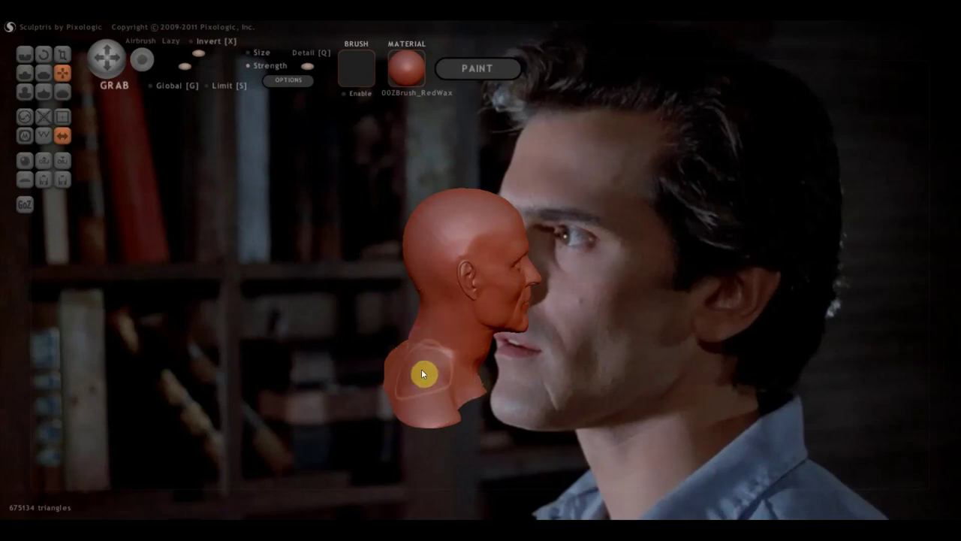
pyautogui.moveTo(409, 366); pyautogui.dragTo(260, 353, button='right')
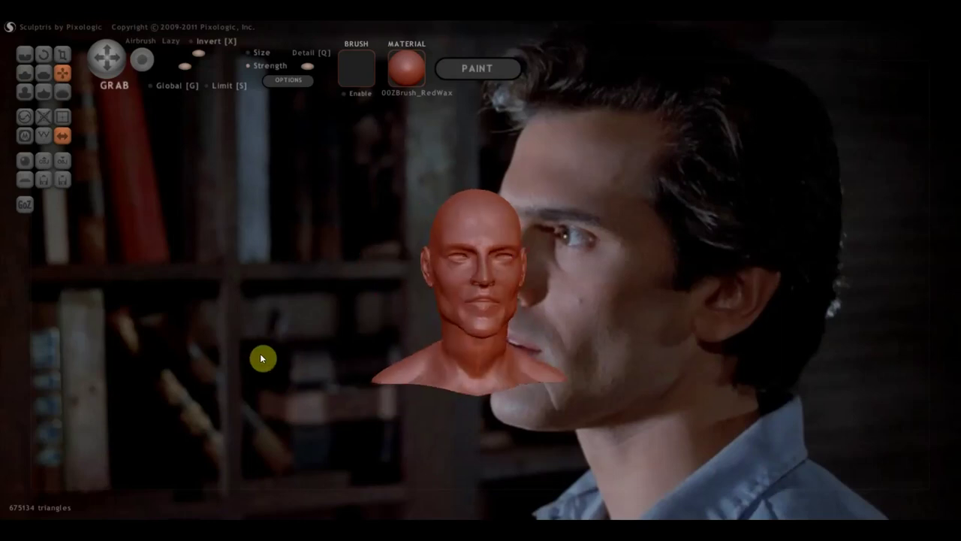
pyautogui.scroll(3, 410, 387)
pyautogui.scroll(3, 421, 388)
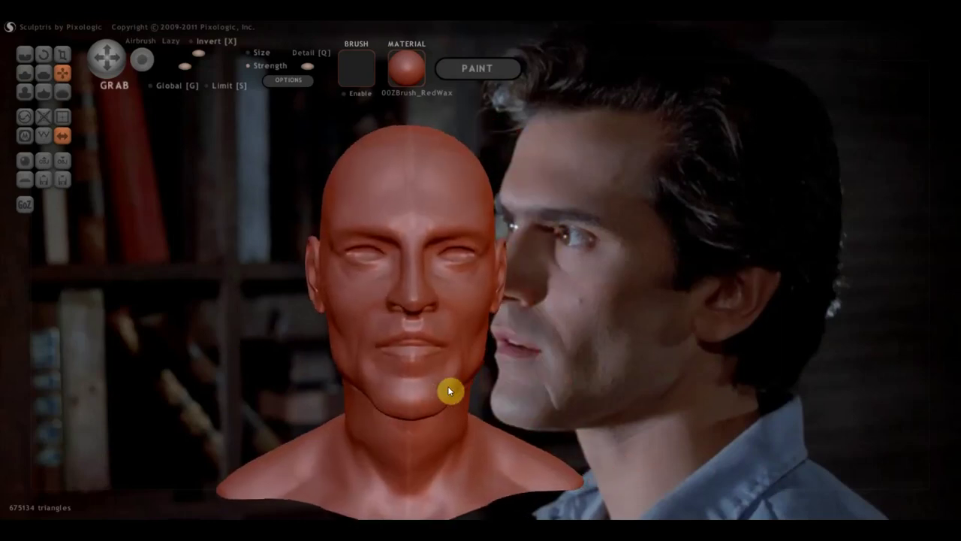
pyautogui.moveTo(451, 386)
pyautogui.mouseDown(button='right')
pyautogui.moveTo(611, 397)
pyautogui.moveTo(521, 365)
pyautogui.moveTo(553, 356)
pyautogui.moveTo(492, 364)
pyautogui.mouseUp(button='right')
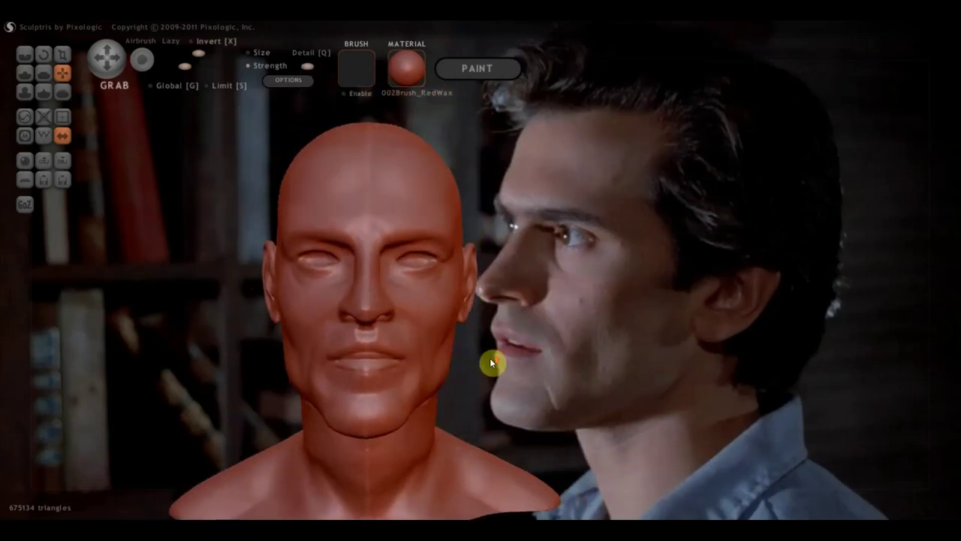
pyautogui.moveTo(466, 328)
pyautogui.mouseDown(button='right')
pyautogui.moveTo(542, 290)
pyautogui.moveTo(432, 341)
pyautogui.mouseUp(button='right')
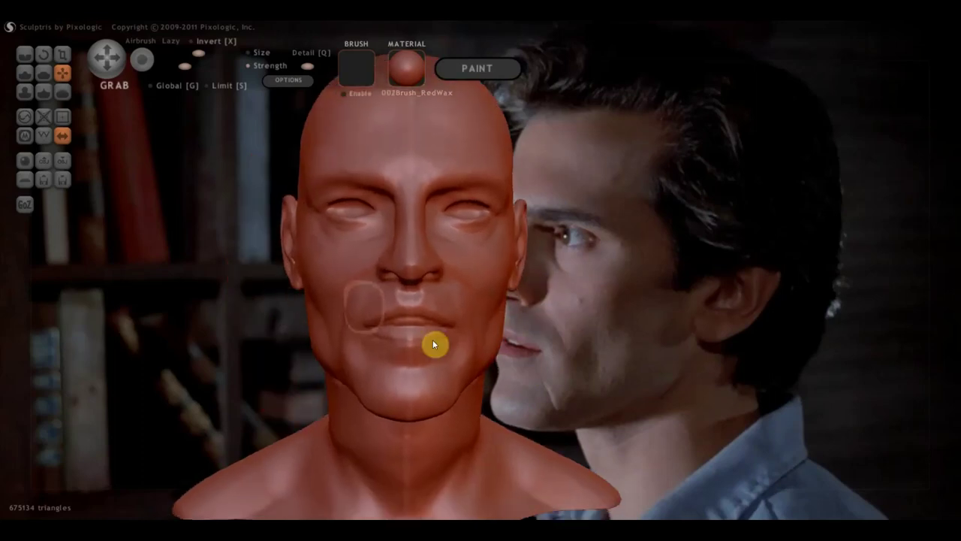
# Try the Crease and Draw brushes while orbiting the head from its left side back to the front.
pyautogui.click(33, 53)
pyautogui.moveTo(347, 260)
pyautogui.mouseDown(button='right')
pyautogui.moveTo(434, 268)
pyautogui.moveTo(427, 256)
pyautogui.moveTo(412, 287)
pyautogui.mouseUp(button='right')
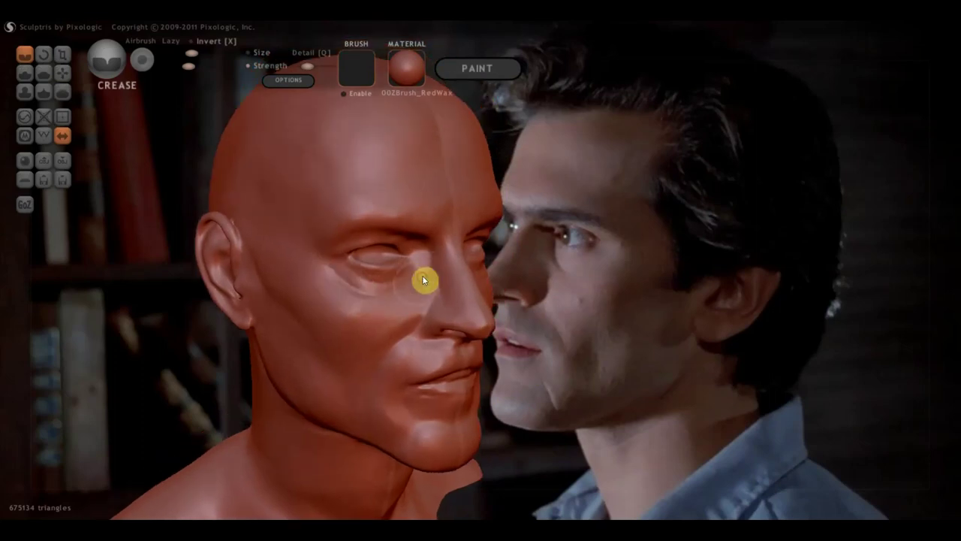
pyautogui.moveTo(379, 303)
pyautogui.mouseDown(button='right')
pyautogui.moveTo(291, 271)
pyautogui.moveTo(353, 290)
pyautogui.moveTo(402, 275)
pyautogui.moveTo(385, 282)
pyautogui.mouseUp(button='right')
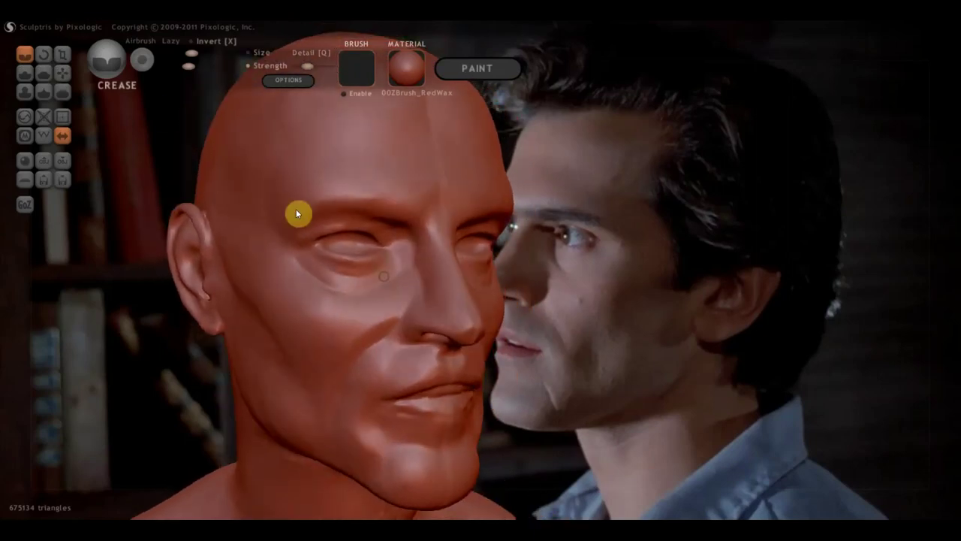
pyautogui.click(25, 72)
pyautogui.scroll(3, 385, 227)
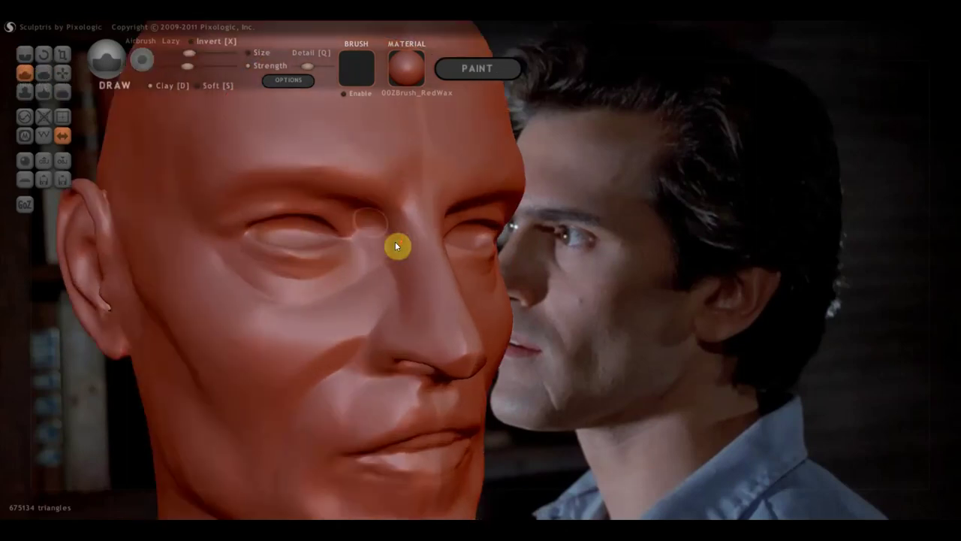
pyautogui.moveTo(392, 241); pyautogui.dragTo(438, 247, button='right')
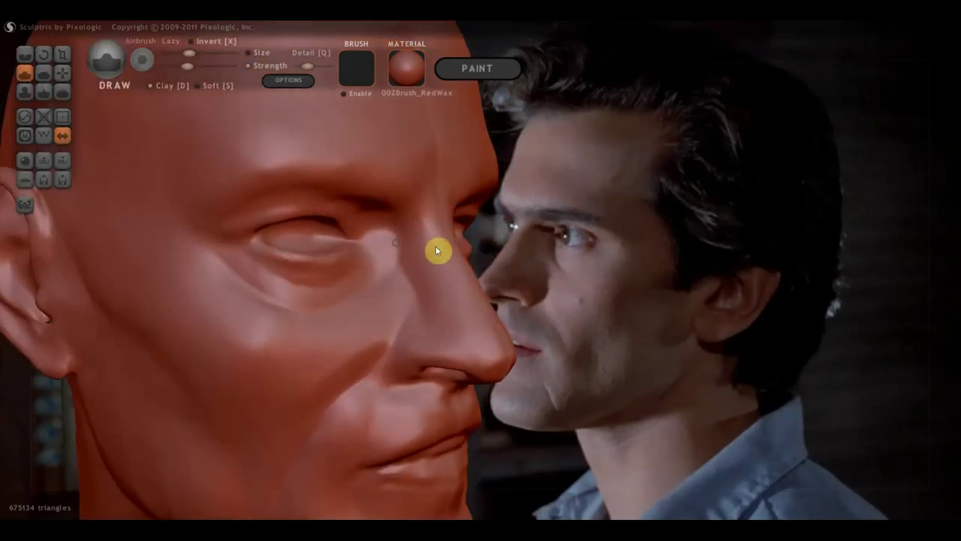
# Flatten the surface across the brow with several Flatten strokes.
pyautogui.click(44, 72)
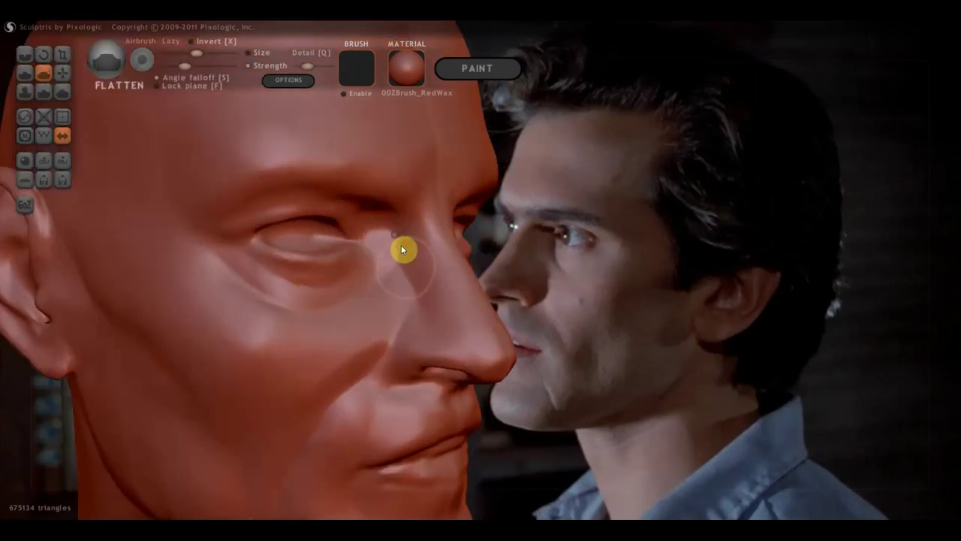
pyautogui.moveTo(371, 221); pyautogui.dragTo(366, 181, button='right')
pyautogui.moveTo(324, 162)
pyautogui.mouseDown()
pyautogui.moveTo(231, 184)
pyautogui.moveTo(336, 182)
pyautogui.moveTo(273, 166)
pyautogui.mouseUp()
pyautogui.moveTo(273, 166)
pyautogui.mouseDown(button='right')
pyautogui.moveTo(327, 191)
pyautogui.moveTo(348, 232)
pyautogui.mouseUp(button='right')
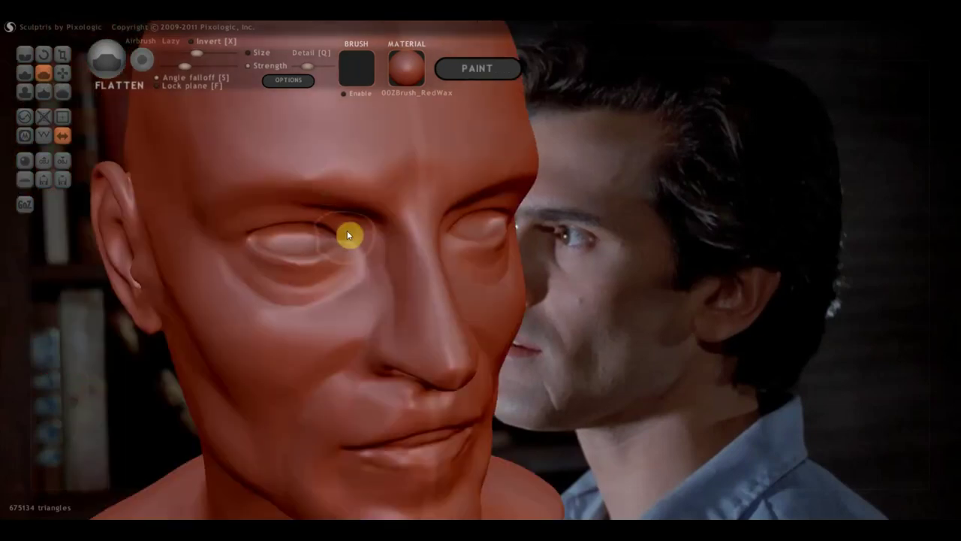
pyautogui.moveTo(375, 192)
pyautogui.mouseDown(button='right')
pyautogui.moveTo(272, 228)
pyautogui.moveTo(320, 232)
pyautogui.mouseUp(button='right')
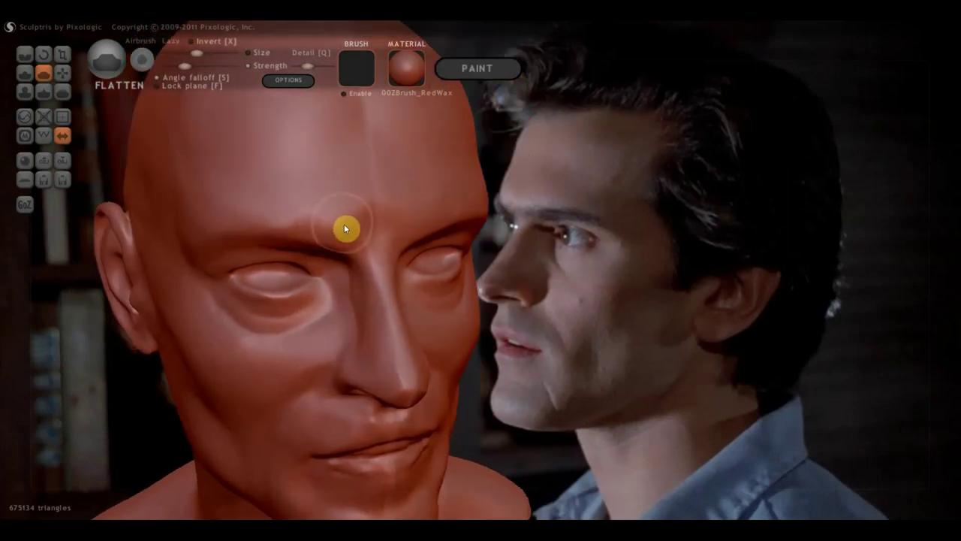
pyautogui.moveTo(343, 221)
pyautogui.mouseDown()
pyautogui.moveTo(226, 213)
pyautogui.moveTo(330, 216)
pyautogui.mouseUp()
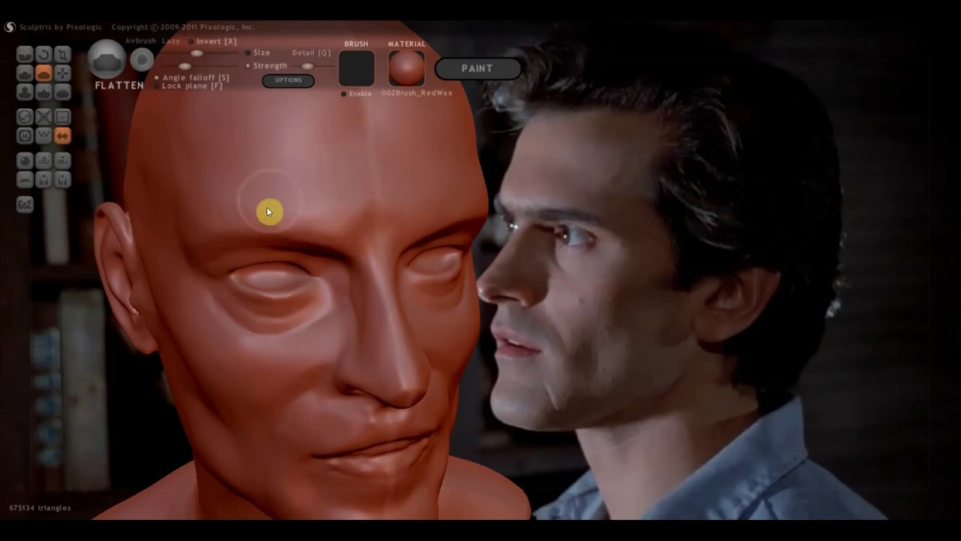
# Switch between Crease and Grab brushes while orbiting to show the head's right side.
pyautogui.click(25, 55)
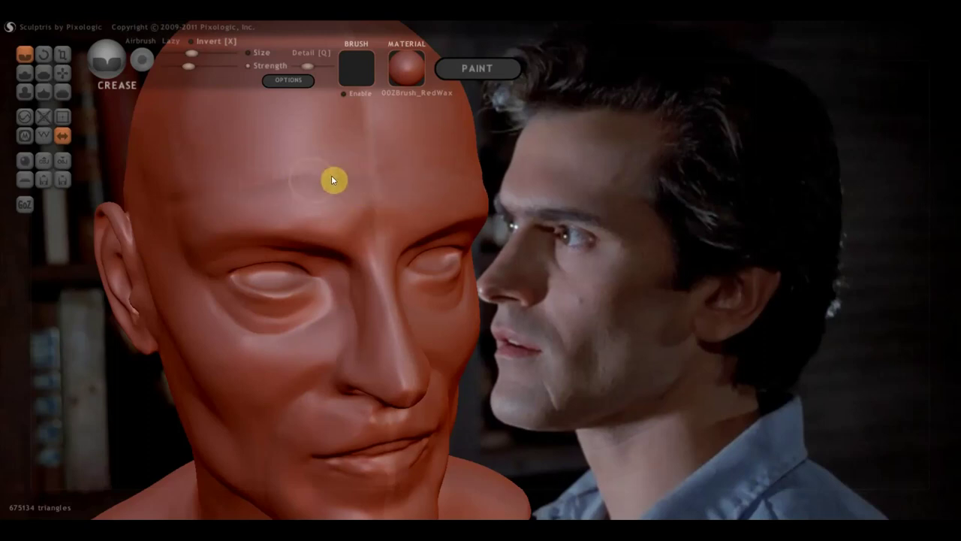
pyautogui.moveTo(161, 222)
pyautogui.mouseDown(button='right')
pyautogui.moveTo(198, 202)
pyautogui.moveTo(162, 190)
pyautogui.mouseUp(button='right')
pyautogui.click(63, 75)
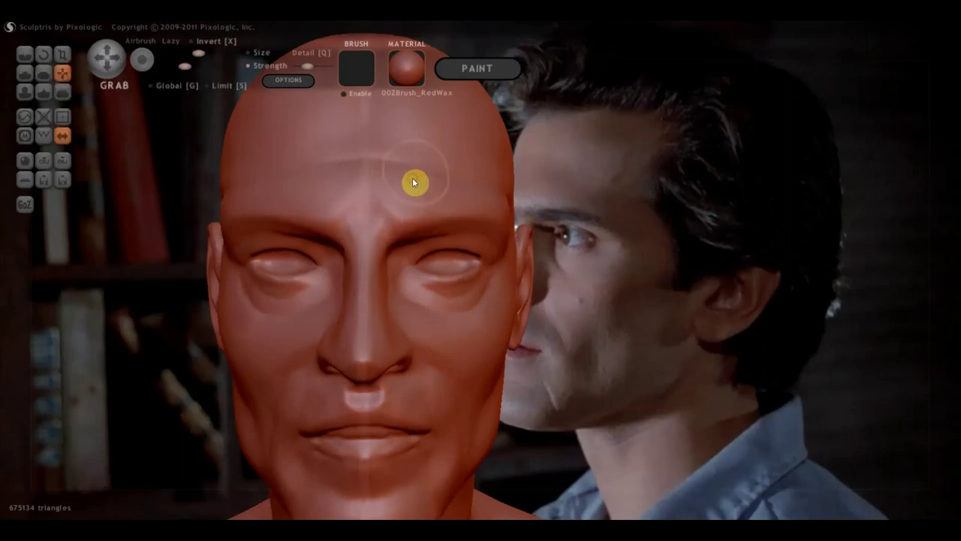
pyautogui.click(24, 54)
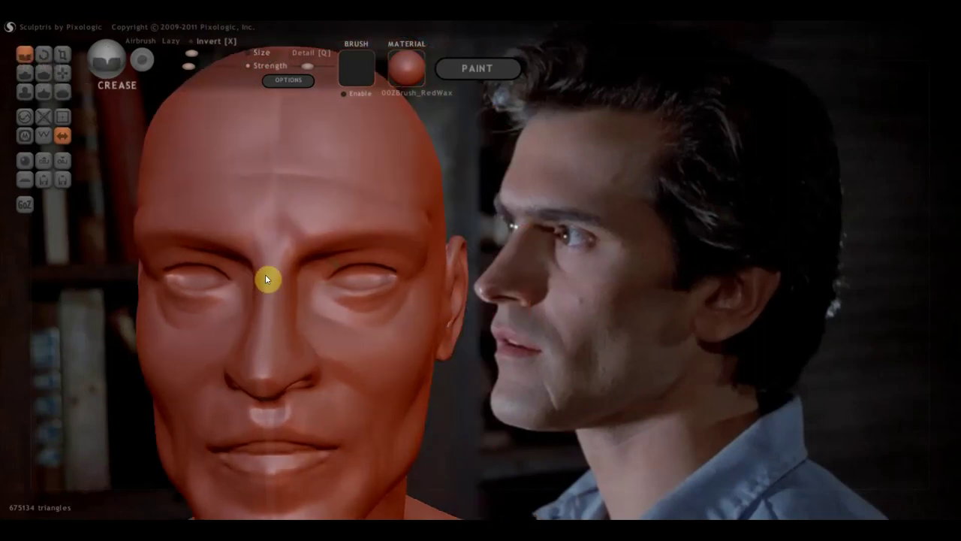
pyautogui.moveTo(265, 274)
pyautogui.mouseDown(button='right')
pyautogui.moveTo(278, 277)
pyautogui.moveTo(265, 284)
pyautogui.moveTo(356, 286)
pyautogui.mouseUp(button='right')
# Build a raised ridge along the brow with the Draw brush.
pyautogui.click(25, 72)
pyautogui.moveTo(323, 253); pyautogui.dragTo(365, 248)
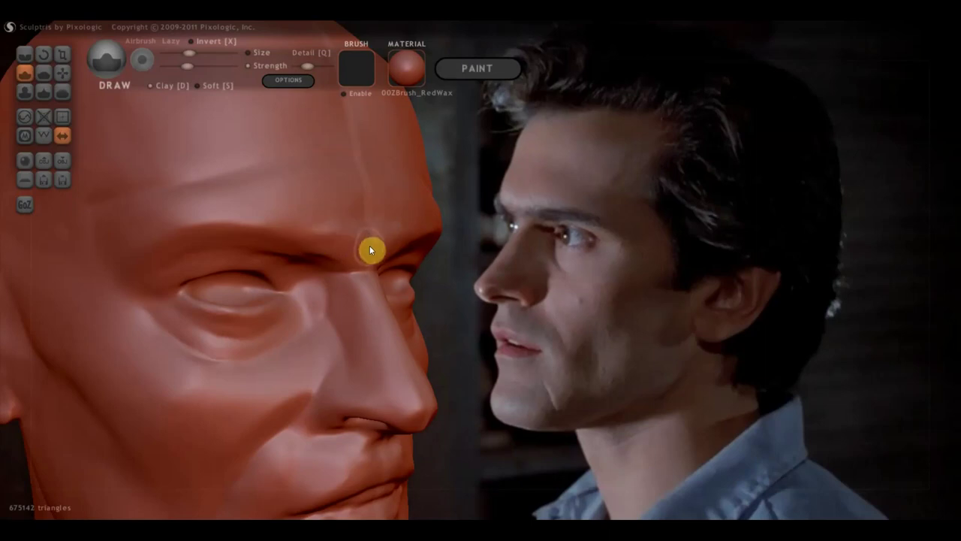
pyautogui.moveTo(395, 240); pyautogui.dragTo(263, 225)
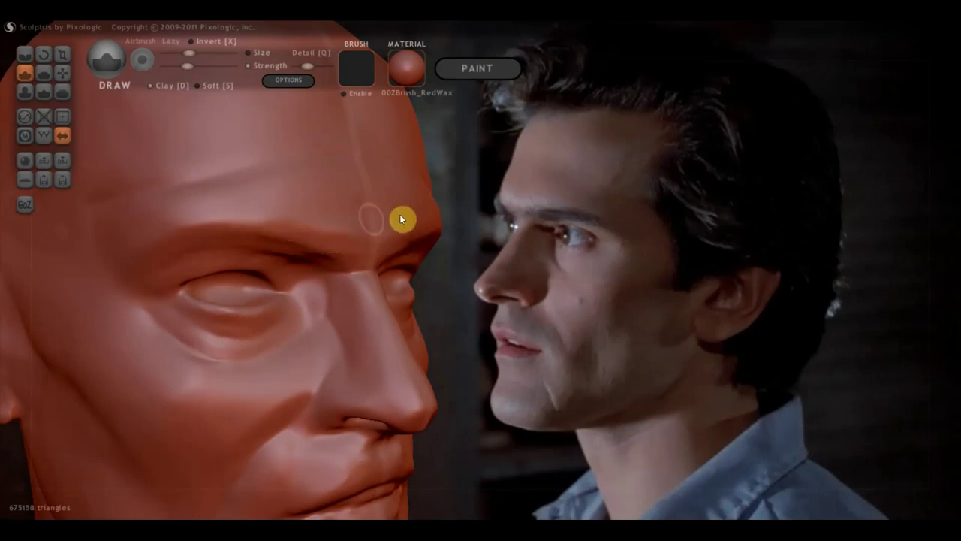
pyautogui.moveTo(329, 226); pyautogui.dragTo(241, 218, button='right')
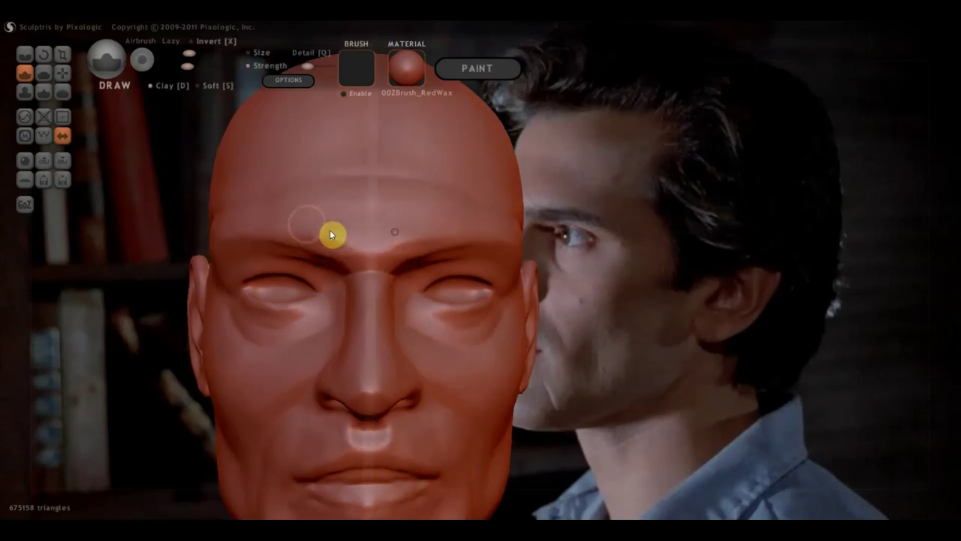
pyautogui.moveTo(326, 260)
pyautogui.mouseDown(button='right')
pyautogui.moveTo(389, 250)
pyautogui.moveTo(291, 265)
pyautogui.moveTo(315, 264)
pyautogui.moveTo(275, 255)
pyautogui.mouseUp(button='right')
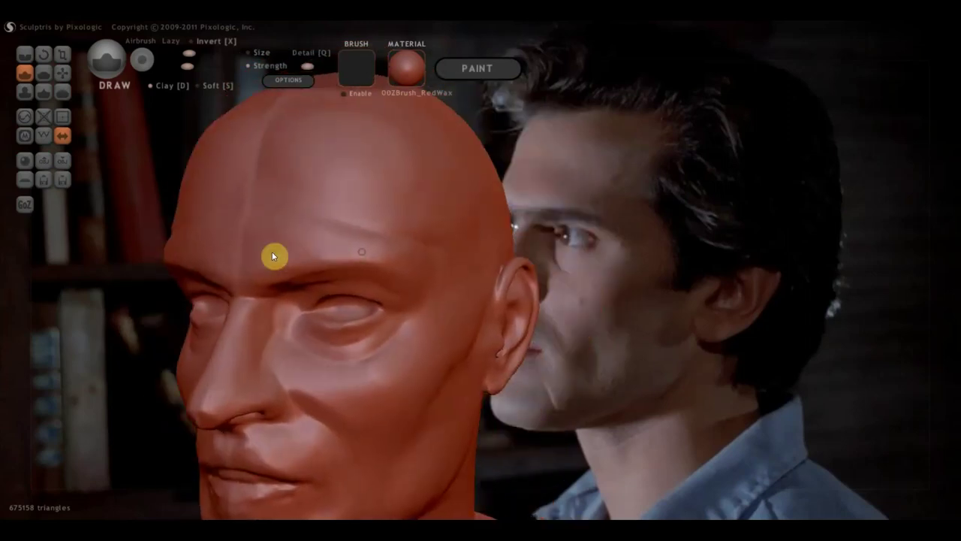
# Flatten the temple and brow from left-profile and frontal views, ending on the Grab brush.
pyautogui.click(45, 70)
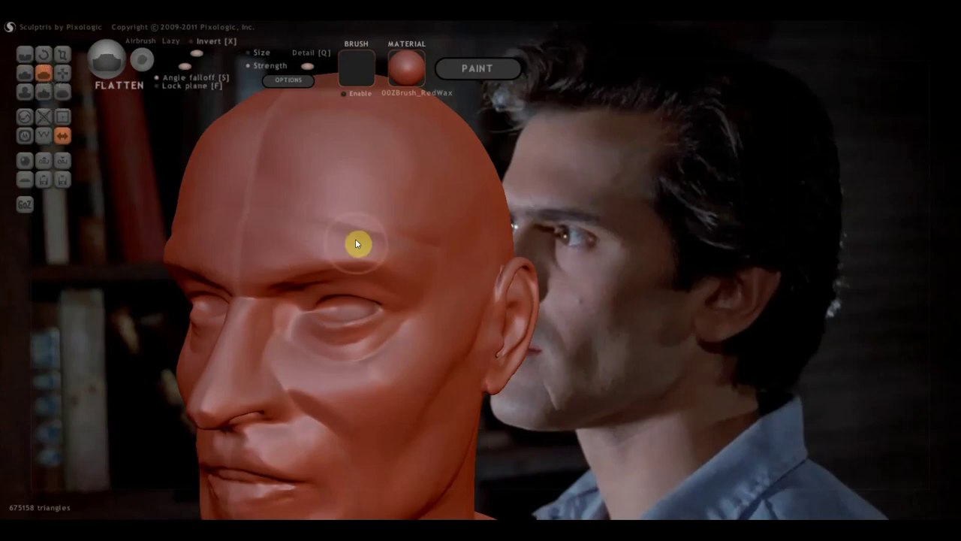
pyautogui.scroll(2, 355, 239)
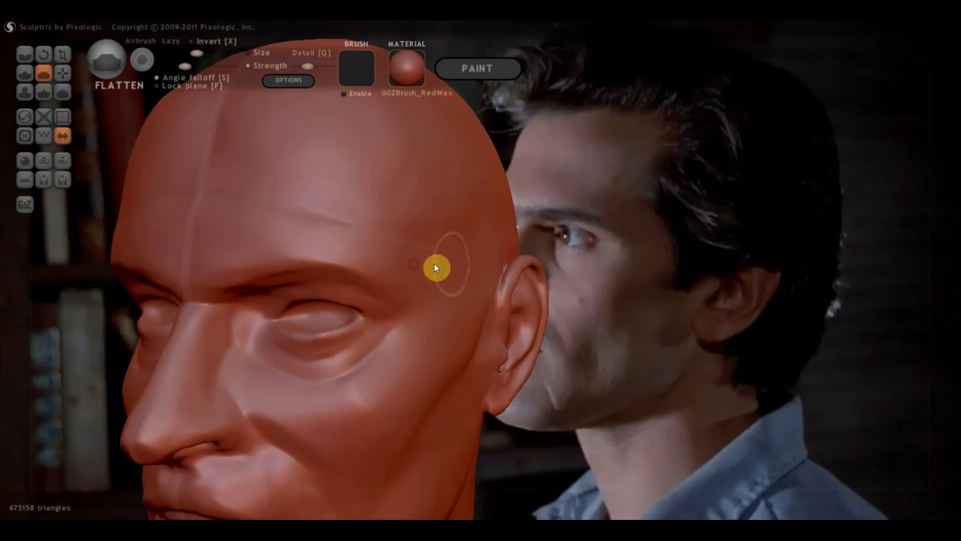
pyautogui.moveTo(436, 264); pyautogui.dragTo(396, 264, button='right')
pyautogui.scroll(-3, 393, 263)
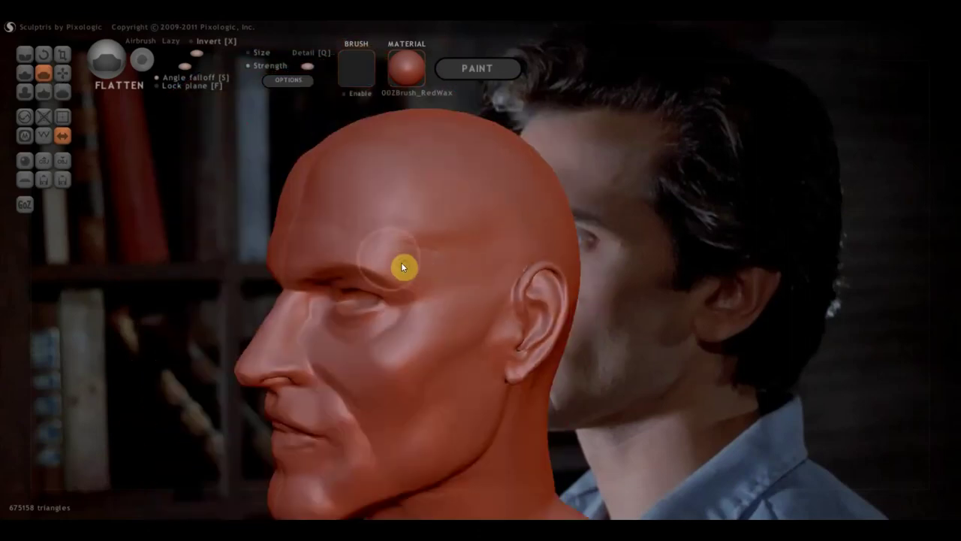
pyautogui.moveTo(335, 251); pyautogui.dragTo(465, 262, button='right')
pyautogui.scroll(3, 467, 263)
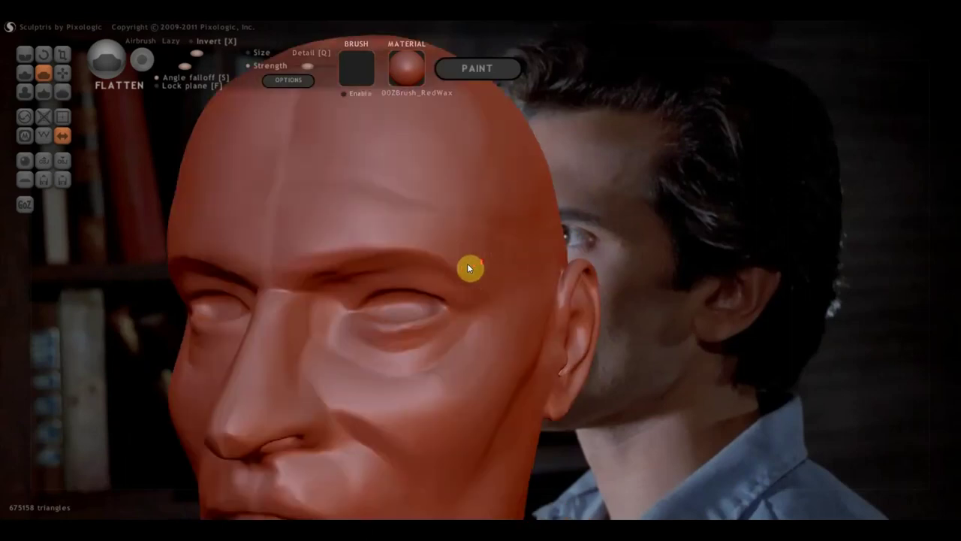
pyautogui.moveTo(316, 278); pyautogui.dragTo(439, 286, button='right')
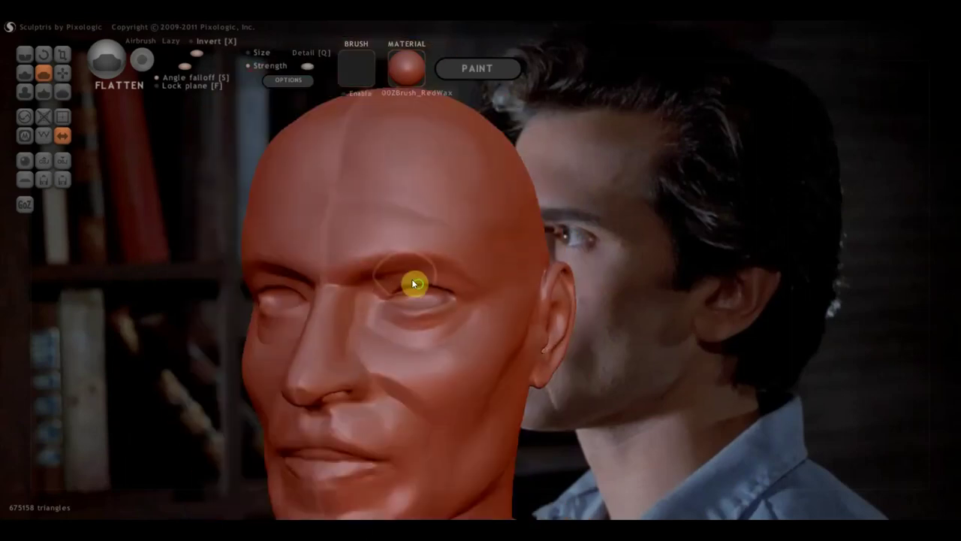
pyautogui.click(63, 73)
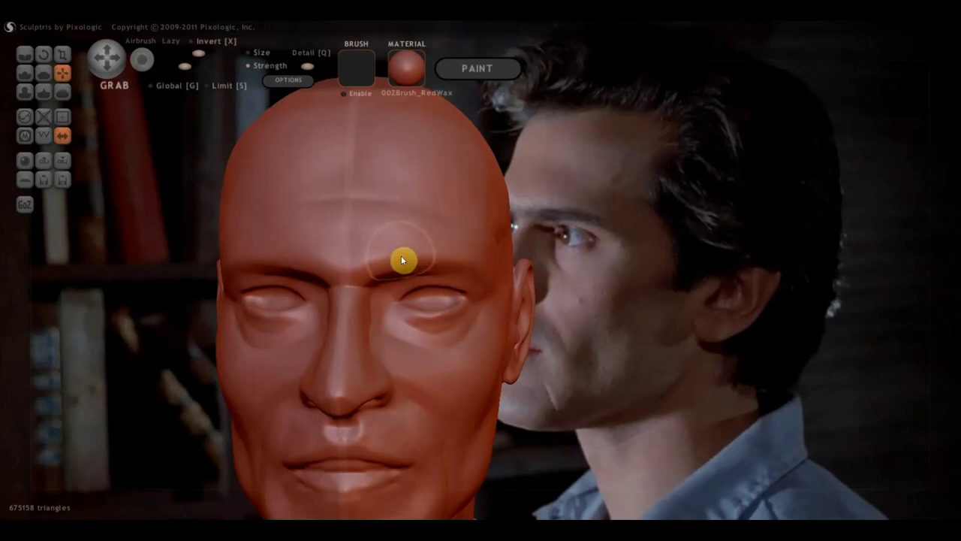
# Turn the head into a left profile and pan it aside to reveal the reference face.
pyautogui.scroll(-2, 421, 270)
pyautogui.moveTo(421, 272); pyautogui.dragTo(382, 262, button='right')
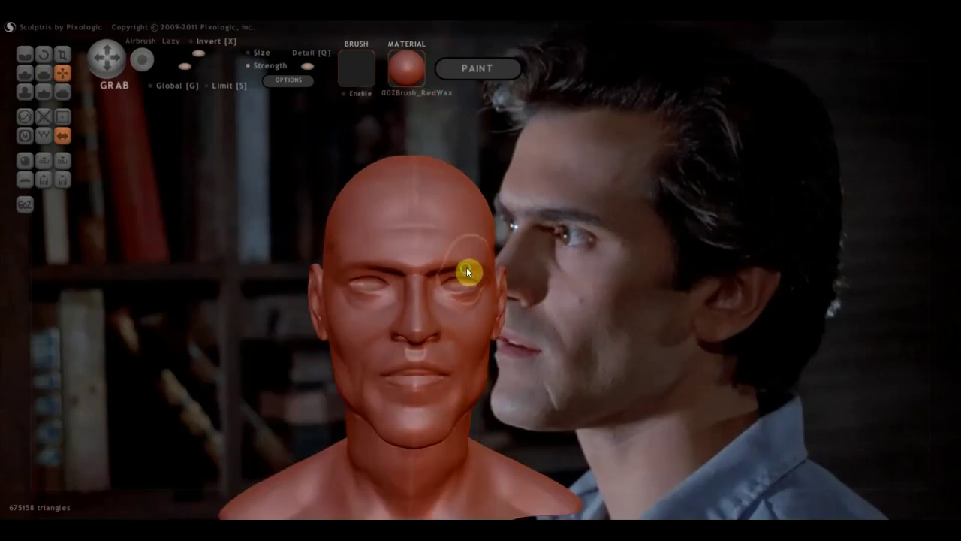
pyautogui.moveTo(309, 266)
pyautogui.mouseDown(button='right')
pyautogui.moveTo(356, 275)
pyautogui.moveTo(159, 279)
pyautogui.mouseUp(button='right')
pyautogui.moveTo(412, 278); pyautogui.dragTo(285, 261, button='right')
pyautogui.scroll(-2, 381, 253)
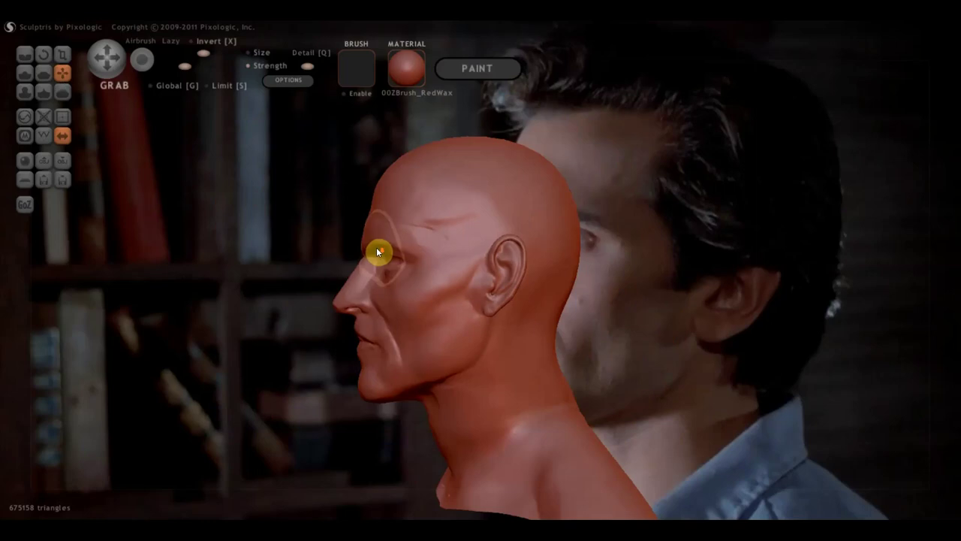
pyautogui.moveTo(387, 252)
pyautogui.mouseDown(button='right')
pyautogui.moveTo(298, 266)
pyautogui.moveTo(312, 264)
pyautogui.mouseUp(button='right')
pyautogui.scroll(2, 314, 263)
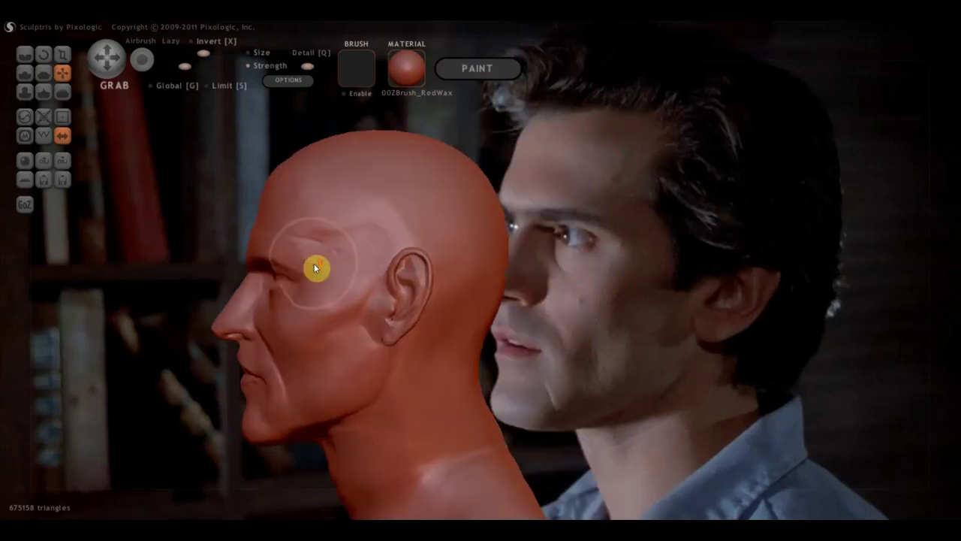
pyautogui.scroll(2, 300, 262)
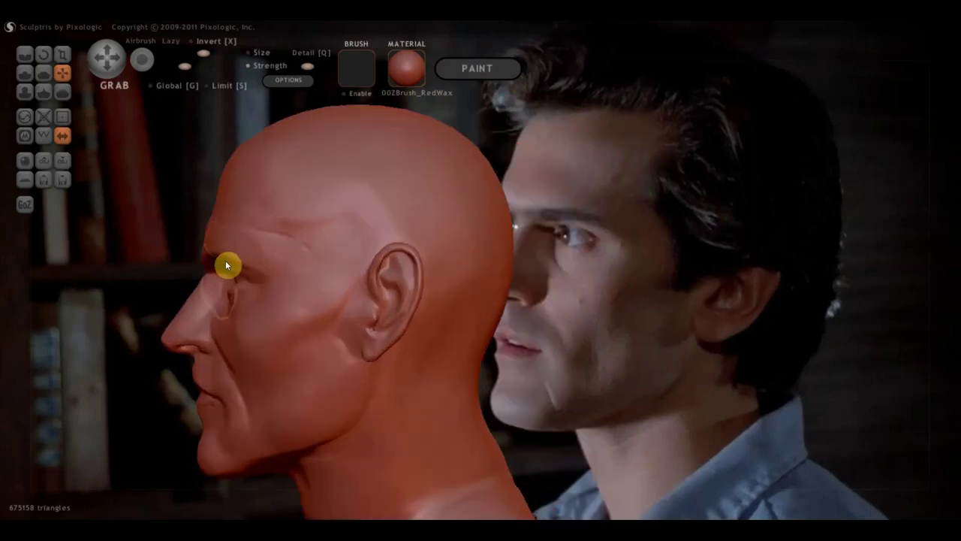
# Pull the lip corner, reshape the jaw and chin, and drag the nose tip down and forward.
pyautogui.moveTo(238, 382); pyautogui.dragTo(225, 379)
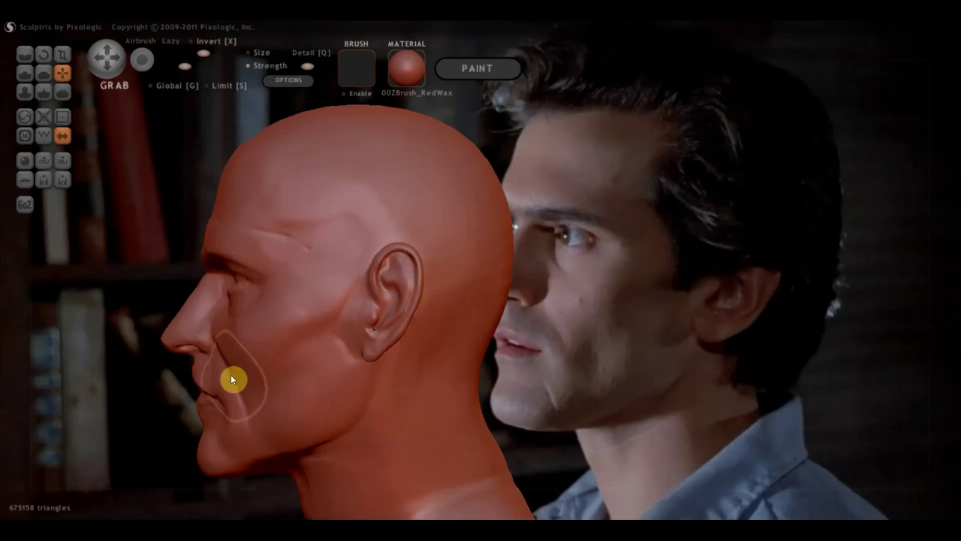
pyautogui.moveTo(305, 350); pyautogui.dragTo(266, 458)
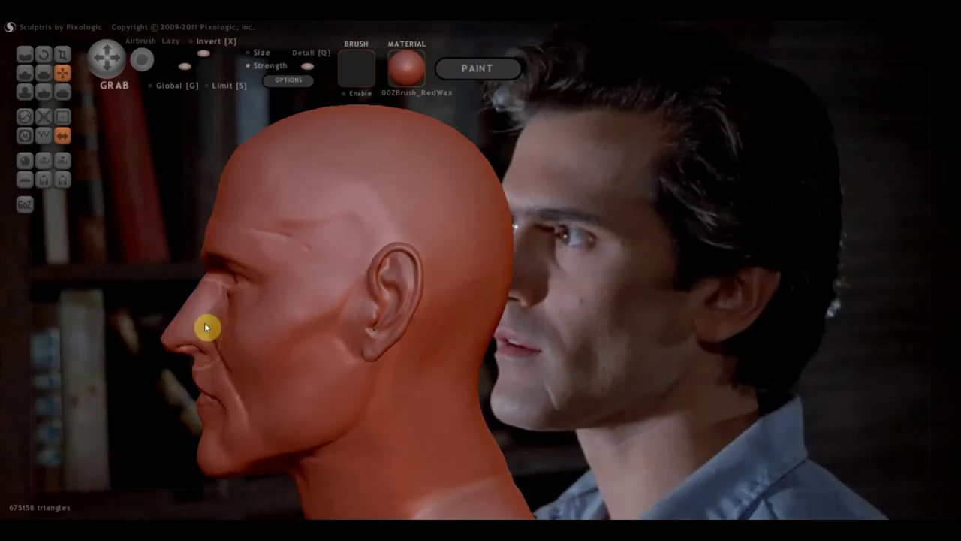
pyautogui.moveTo(181, 317); pyautogui.dragTo(156, 320, button='right')
pyautogui.scroll(2, 163, 320)
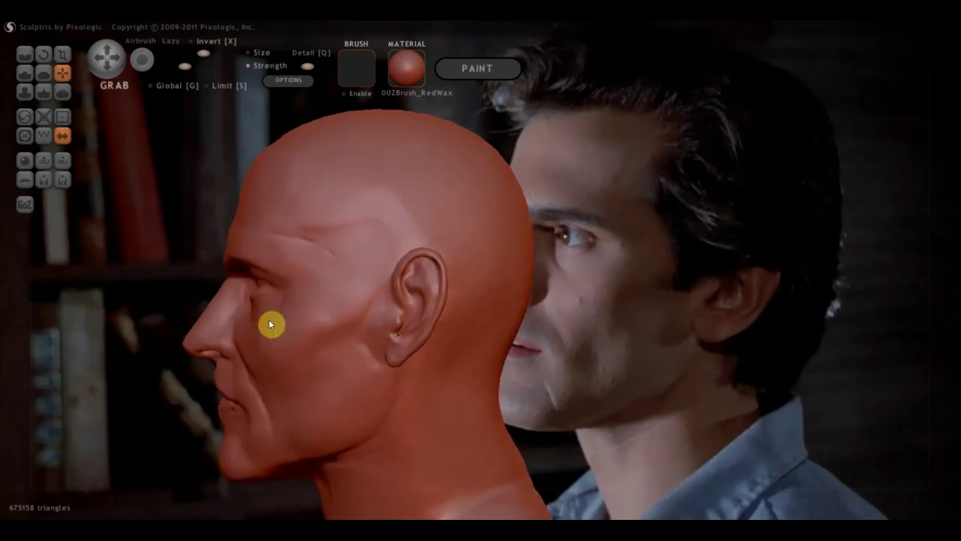
pyautogui.scroll(2, 272, 324)
pyautogui.scroll(2, 296, 324)
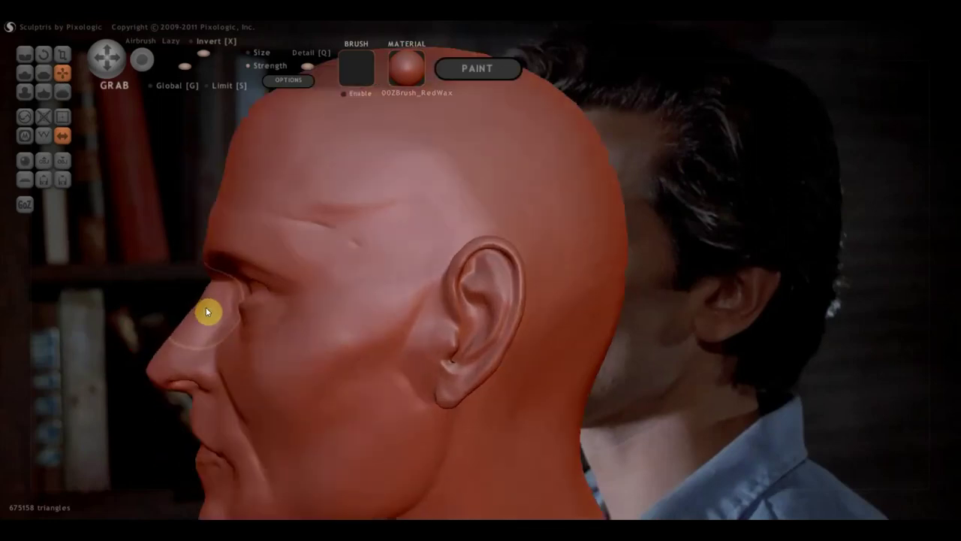
pyautogui.moveTo(205, 305); pyautogui.dragTo(181, 344)
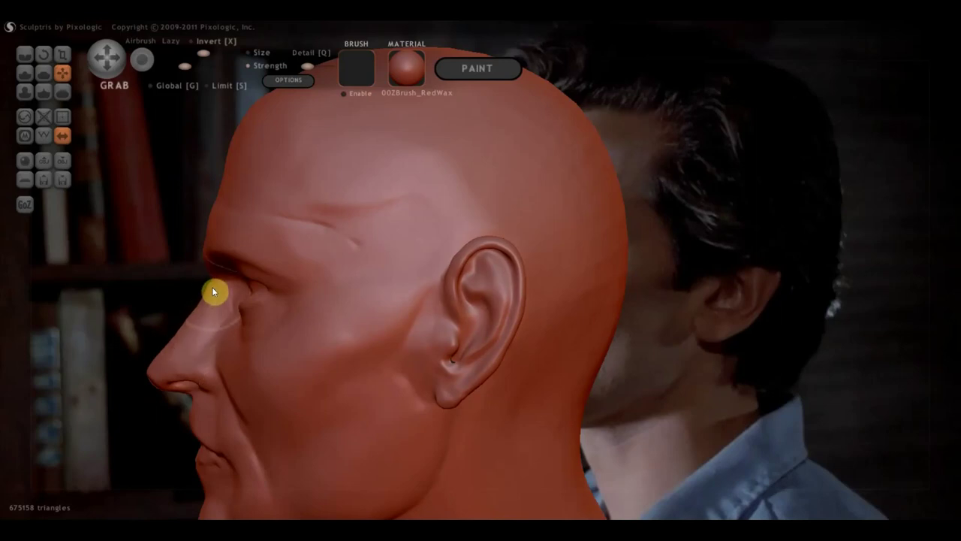
# Undo an accidental eyelid deformation in three-quarter view and switch to the Draw brush.
pyautogui.scroll(-3, 230, 238)
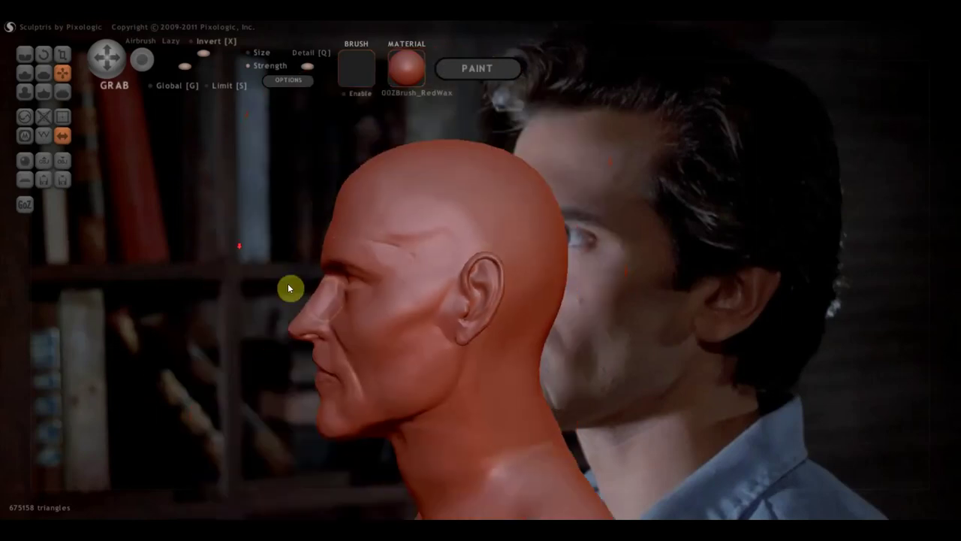
pyautogui.scroll(-2, 324, 213)
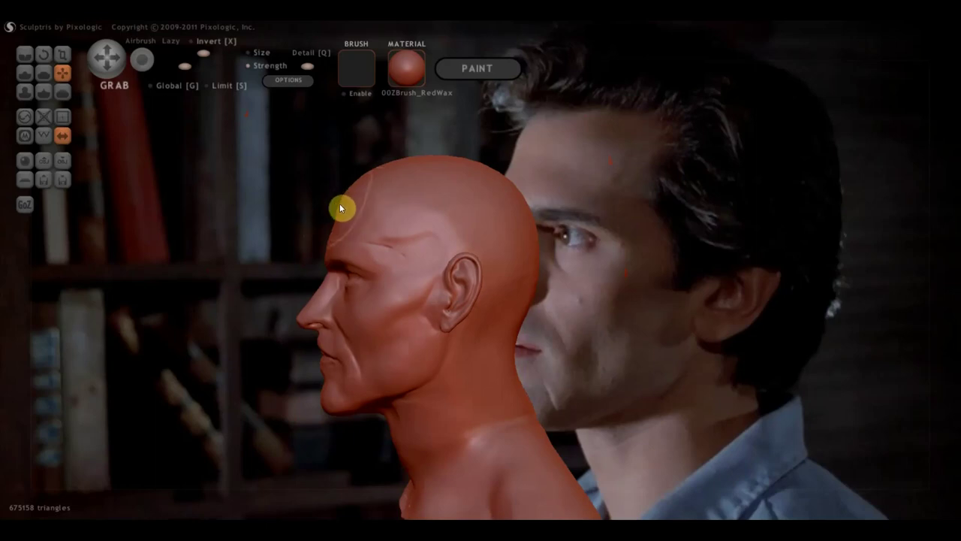
pyautogui.moveTo(337, 232)
pyautogui.mouseDown(button='right')
pyautogui.moveTo(346, 275)
pyautogui.moveTo(303, 255)
pyautogui.moveTo(180, 288)
pyautogui.moveTo(198, 277)
pyautogui.mouseUp(button='right')
pyautogui.scroll(2, 225, 285)
pyautogui.moveTo(255, 296)
pyautogui.keyDown('alt'); pyautogui.mouseDown(button='right')
pyautogui.moveTo(398, 261)
pyautogui.moveTo(569, 275)
pyautogui.mouseUp(button='right'); pyautogui.keyUp('alt')
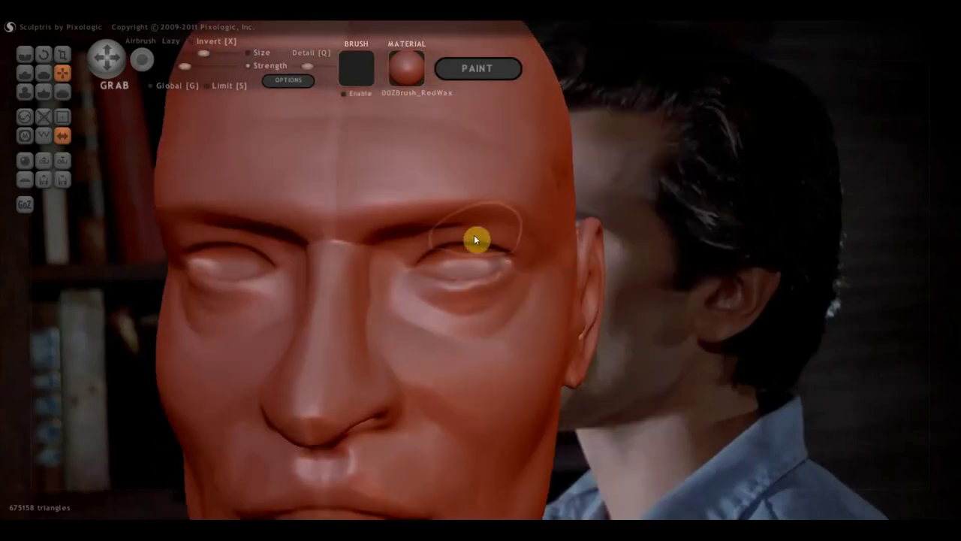
pyautogui.hotkey('ctrl', 'z')
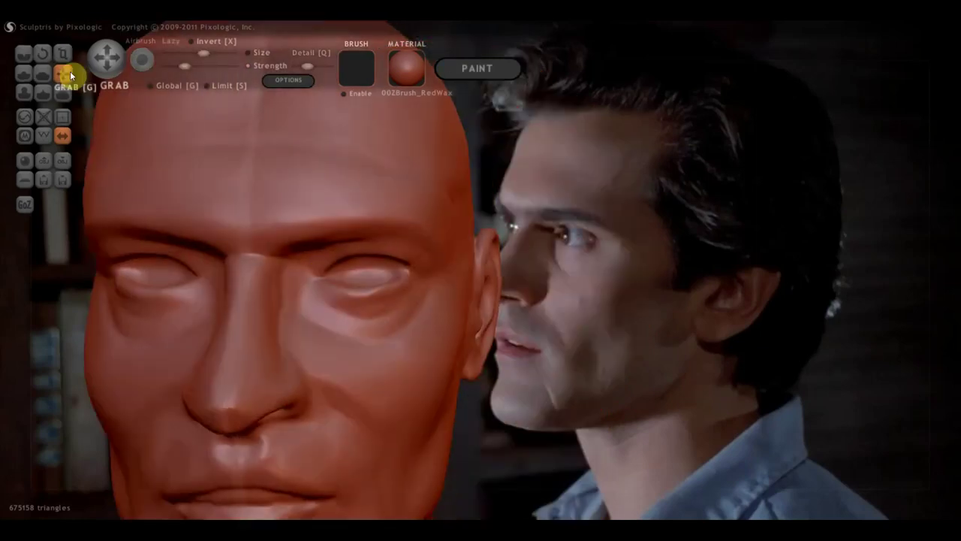
pyautogui.click(24, 73)
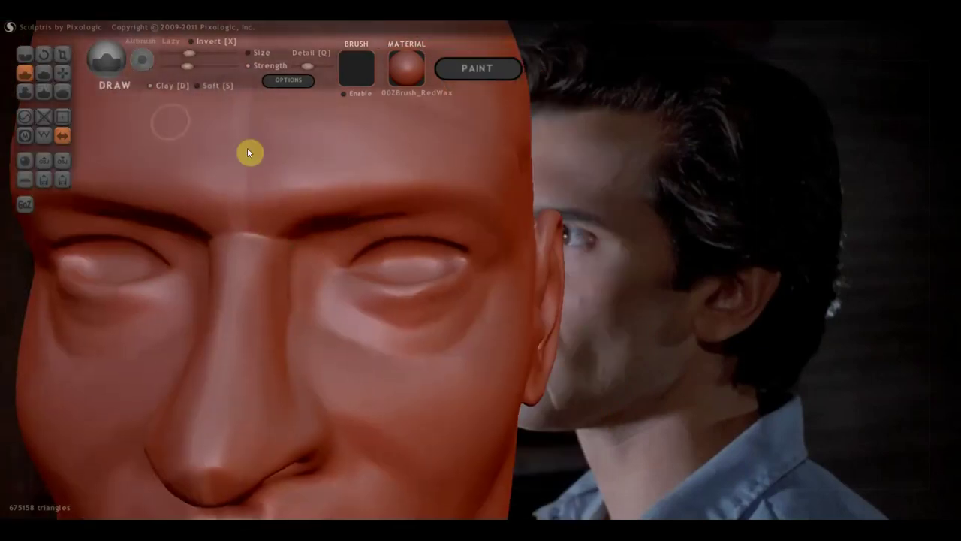
# With Clay on, deepen the fold of the upper eyelids on both eyes.
pyautogui.click(160, 86)
pyautogui.moveTo(342, 246)
pyautogui.mouseDown()
pyautogui.moveTo(414, 236)
pyautogui.moveTo(468, 242)
pyautogui.mouseUp()
pyautogui.moveTo(333, 248)
pyautogui.mouseDown()
pyautogui.moveTo(488, 257)
pyautogui.moveTo(434, 234)
pyautogui.moveTo(357, 243)
pyautogui.moveTo(323, 264)
pyautogui.moveTo(365, 248)
pyautogui.moveTo(443, 246)
pyautogui.mouseUp()
pyautogui.moveTo(494, 270)
pyautogui.mouseDown(button='right')
pyautogui.moveTo(262, 282)
pyautogui.moveTo(402, 268)
pyautogui.mouseUp(button='right')
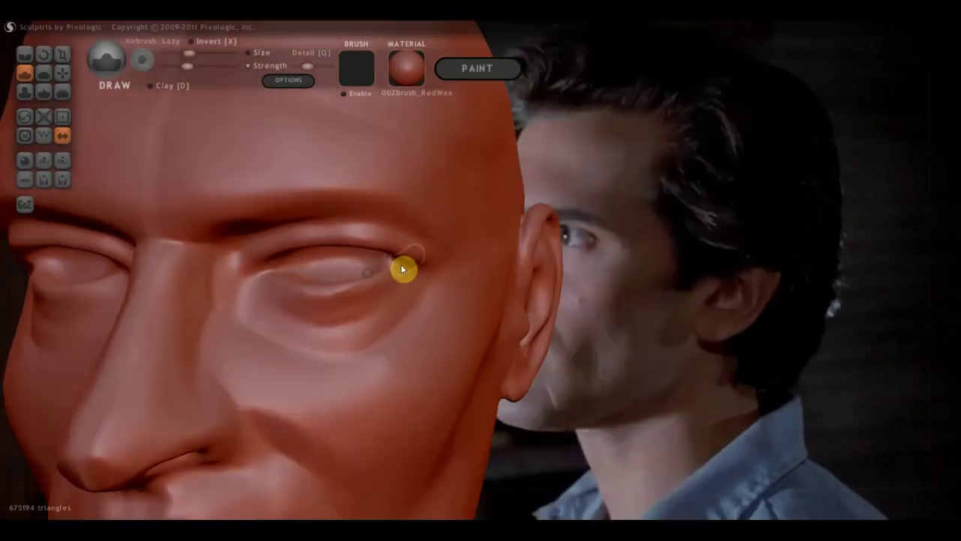
pyautogui.moveTo(374, 241)
pyautogui.mouseDown()
pyautogui.moveTo(333, 236)
pyautogui.moveTo(263, 248)
pyautogui.mouseUp()
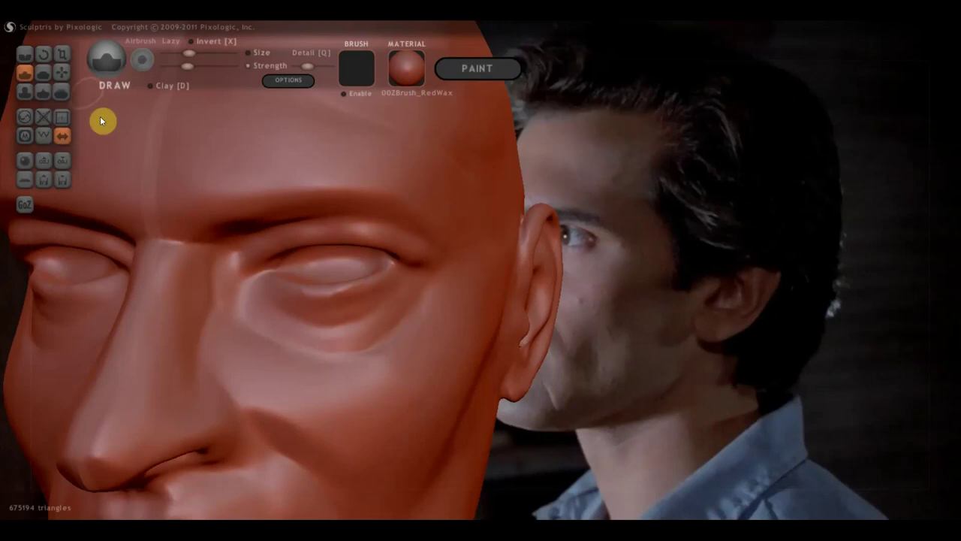
# Flatten and smooth the upper right eyelid, then turn the head to a frontal view.
pyautogui.click(46, 74)
pyautogui.scroll(5, 352, 253)
pyautogui.scroll(2, 368, 232)
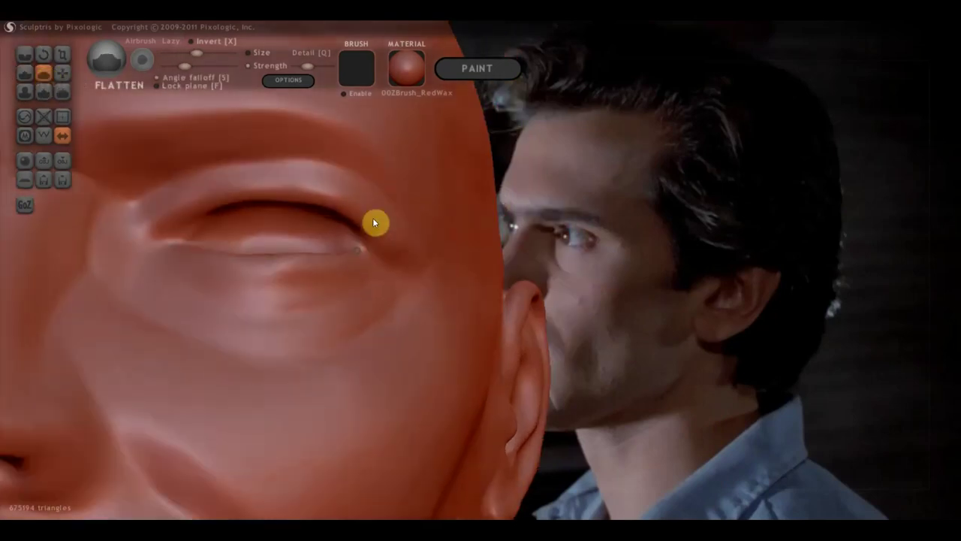
pyautogui.moveTo(373, 222)
pyautogui.mouseDown()
pyautogui.moveTo(271, 202)
pyautogui.moveTo(323, 198)
pyautogui.moveTo(194, 210)
pyautogui.moveTo(313, 195)
pyautogui.moveTo(291, 196)
pyautogui.moveTo(345, 203)
pyautogui.moveTo(383, 241)
pyautogui.moveTo(288, 197)
pyautogui.moveTo(224, 199)
pyautogui.mouseUp()
pyautogui.scroll(-3, 258, 291)
pyautogui.moveTo(257, 291)
pyautogui.mouseDown(button='right')
pyautogui.moveTo(314, 283)
pyautogui.moveTo(374, 249)
pyautogui.mouseUp(button='right')
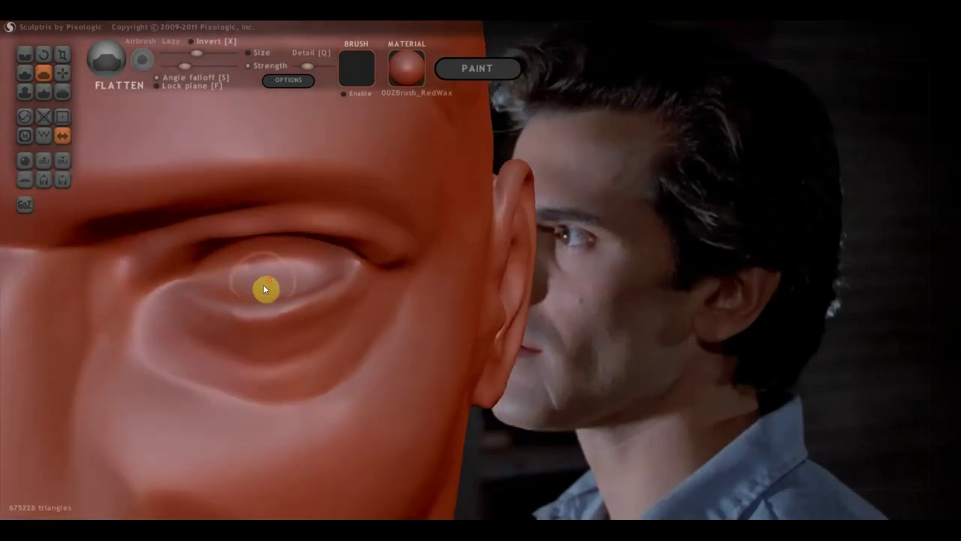
pyautogui.scroll(-3, 314, 283)
pyautogui.moveTo(210, 246)
pyautogui.mouseDown(button='right')
pyautogui.moveTo(226, 252)
pyautogui.moveTo(206, 232)
pyautogui.mouseUp(button='right')
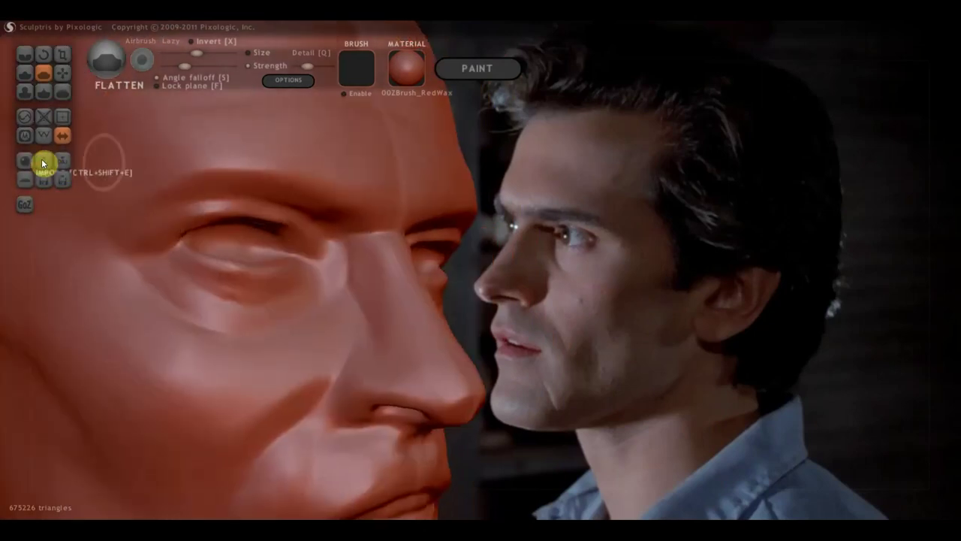
# Add a little volume to the brow with the Draw brush and Clay enabled.
pyautogui.click(26, 71)
pyautogui.click(152, 86)
pyautogui.moveTo(150, 182); pyautogui.dragTo(171, 188)
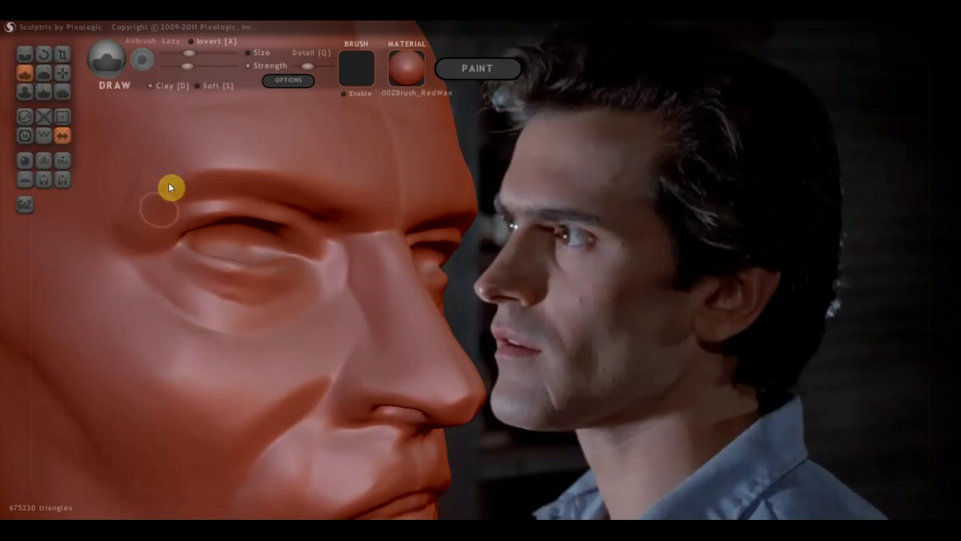
pyautogui.scroll(-3, 155, 214)
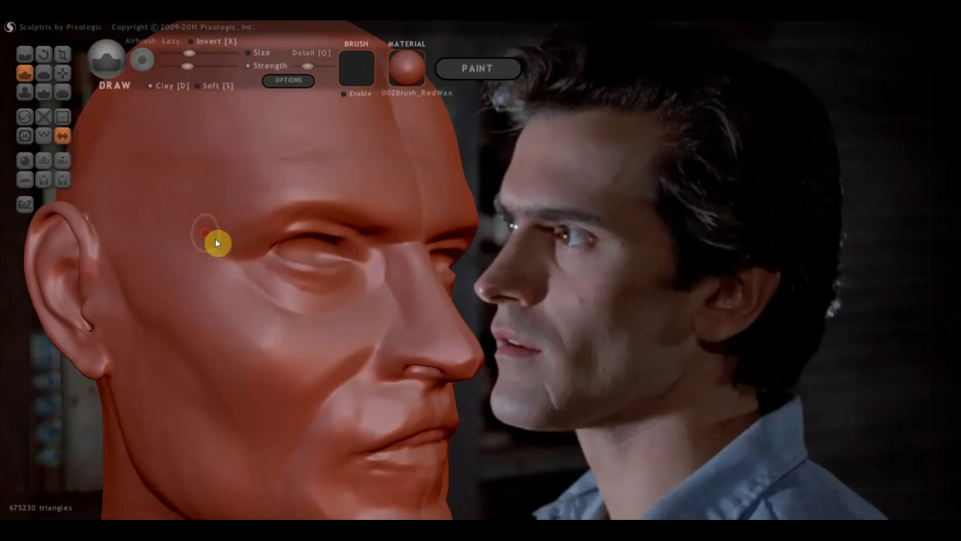
pyautogui.moveTo(209, 217); pyautogui.dragTo(95, 228)
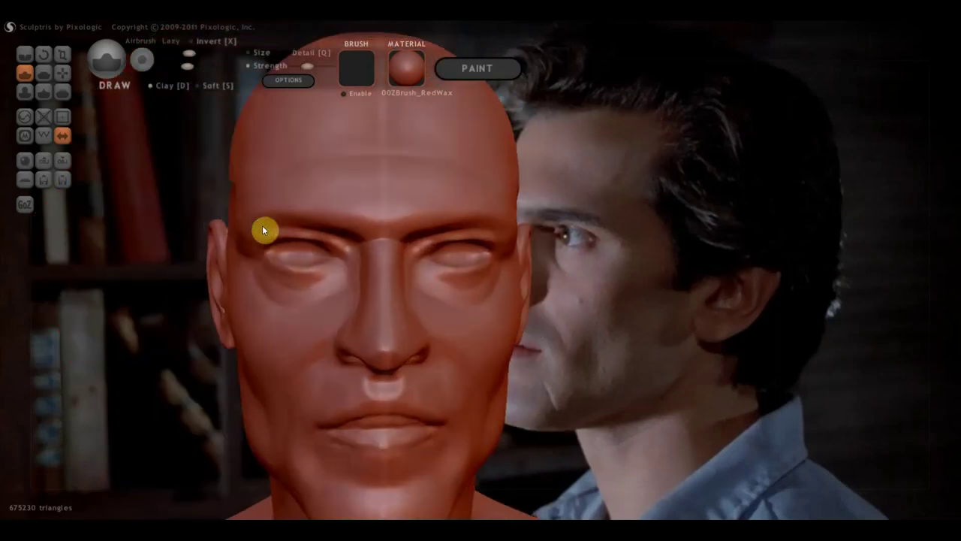
pyautogui.keyDown('alt'); pyautogui.moveTo(263, 227); pyautogui.dragTo(187, 208); pyautogui.keyUp('alt')
pyautogui.scroll(-3, 274, 244)
pyautogui.moveTo(275, 238); pyautogui.dragTo(251, 223)
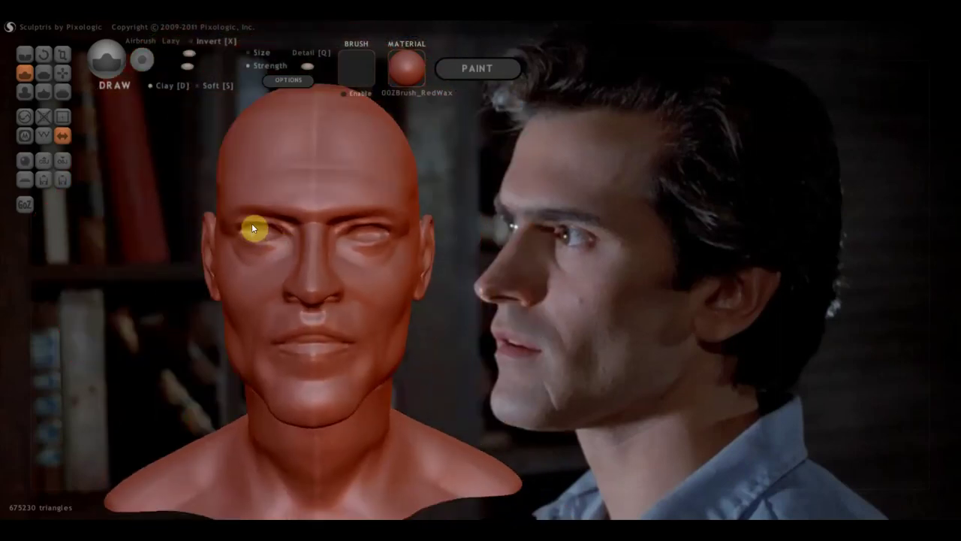
# Zoom in and compare the head's left profile and front view with the reference actor.
pyautogui.scroll(2, 360, 291)
pyautogui.scroll(1, 360, 295)
pyautogui.scroll(2, 368, 281)
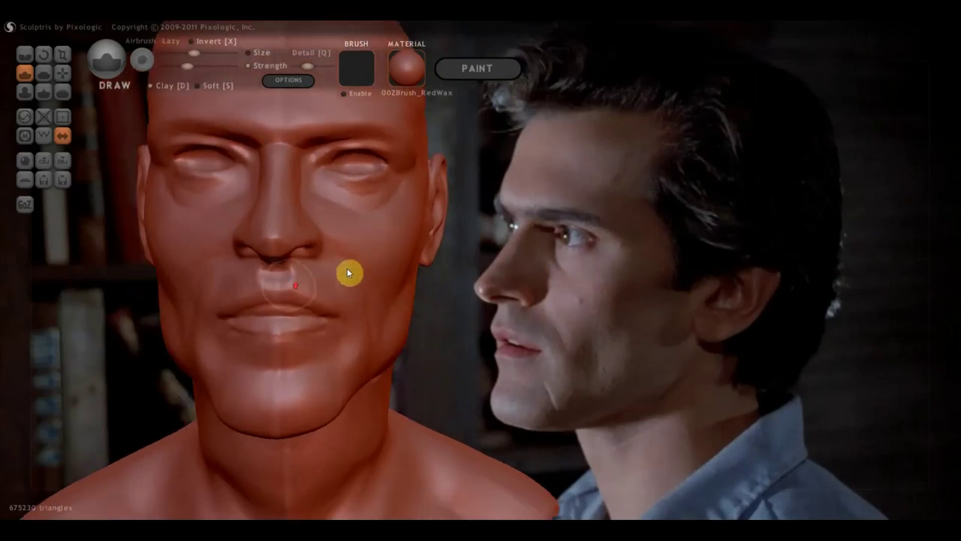
pyautogui.scroll(1, 315, 278)
pyautogui.moveTo(288, 292); pyautogui.dragTo(89, 298)
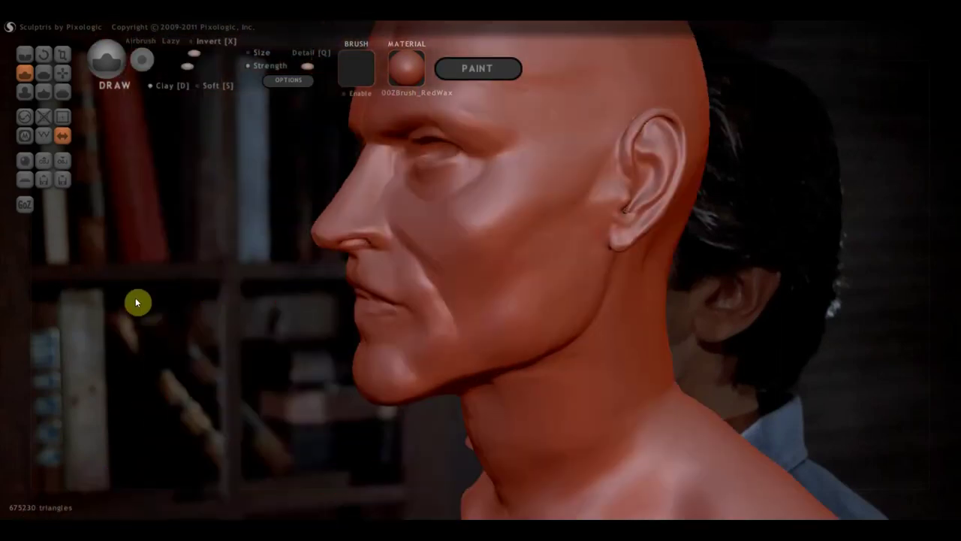
pyautogui.keyDown('alt'); pyautogui.moveTo(165, 230); pyautogui.dragTo(4, 322); pyautogui.keyUp('alt')
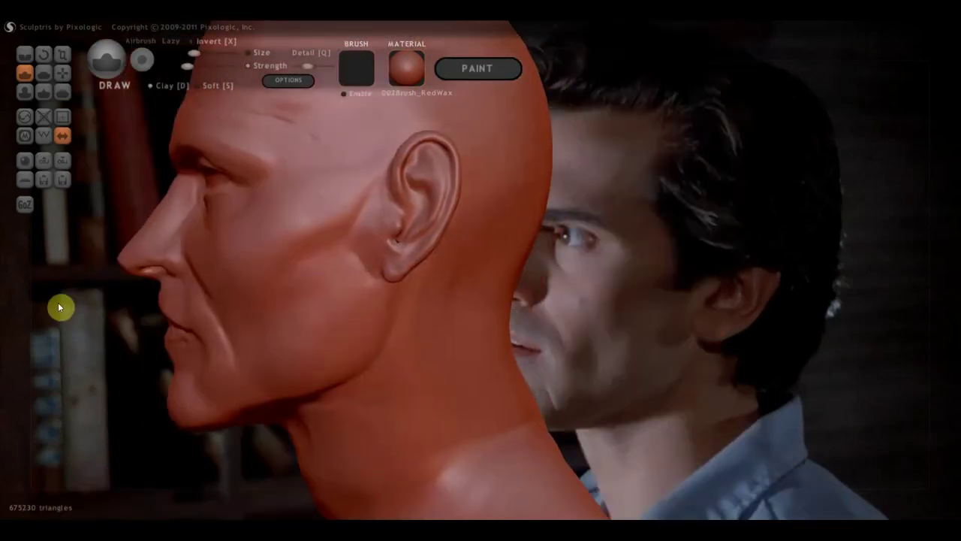
pyautogui.moveTo(190, 323); pyautogui.dragTo(624, 326, button='right')
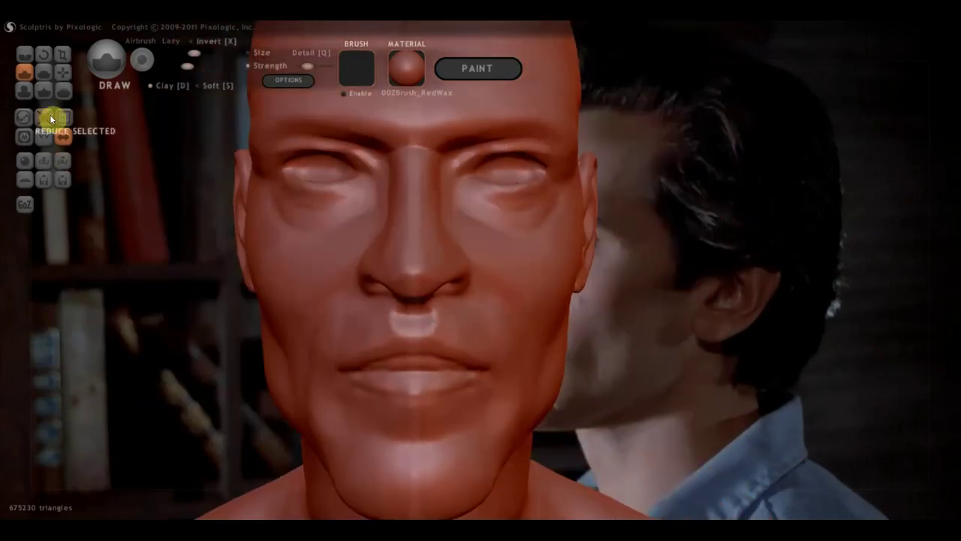
# Turn Clay off and check side and three-quarter profiles, briefly switching to Grab and back to Draw.
pyautogui.click(151, 85)
pyautogui.scroll(2, 386, 355)
pyautogui.moveTo(442, 374)
pyautogui.mouseDown(button='right')
pyautogui.moveTo(213, 378)
pyautogui.moveTo(380, 369)
pyautogui.mouseUp(button='right')
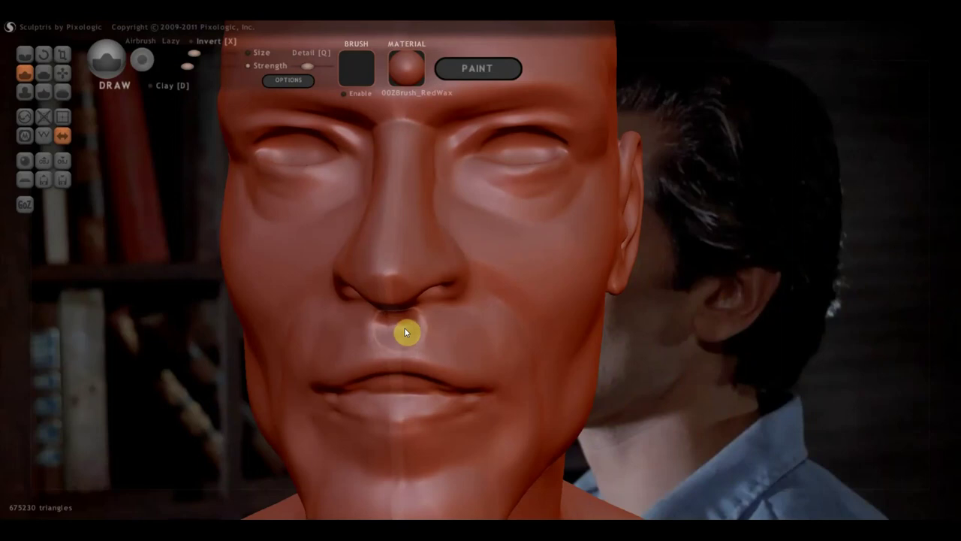
pyautogui.moveTo(388, 339); pyautogui.dragTo(22, 337, button='right')
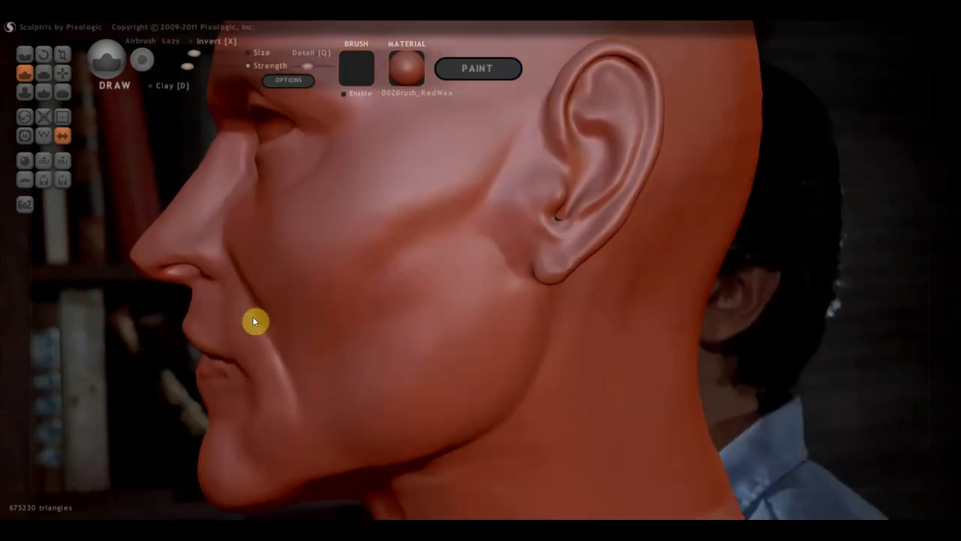
pyautogui.moveTo(327, 314); pyautogui.dragTo(3, 344, button='right')
pyautogui.moveTo(254, 336); pyautogui.dragTo(543, 346, button='right')
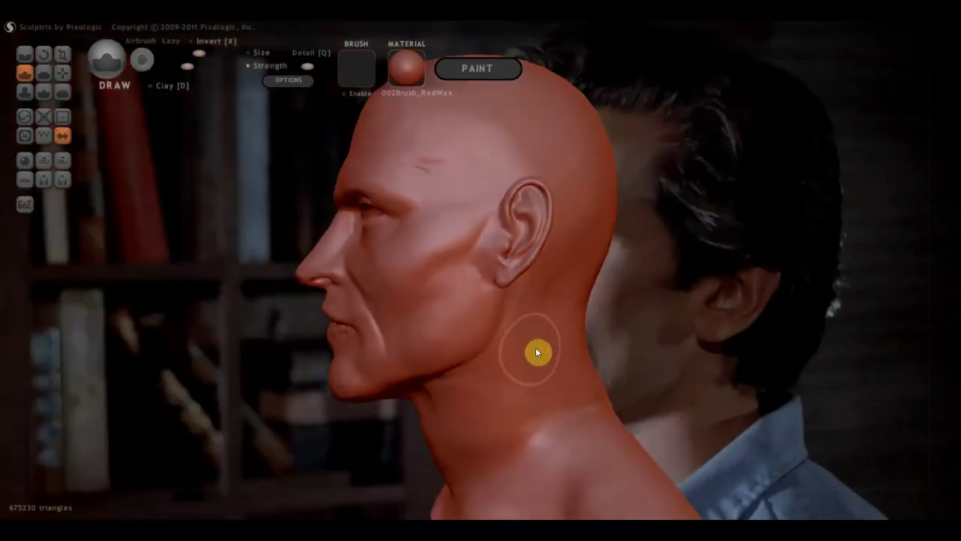
pyautogui.press('6')
pyautogui.moveTo(302, 396); pyautogui.dragTo(453, 352, button='right')
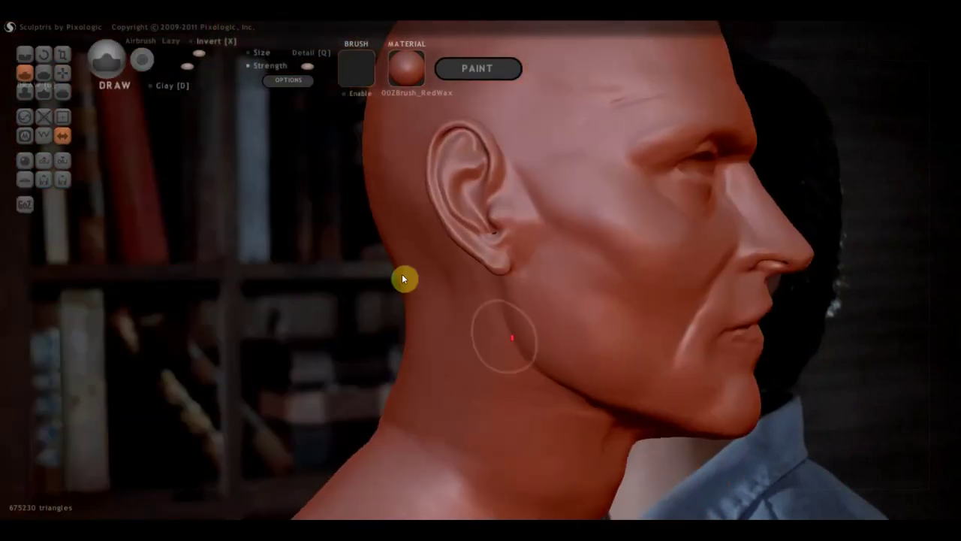
pyautogui.click(25, 72)
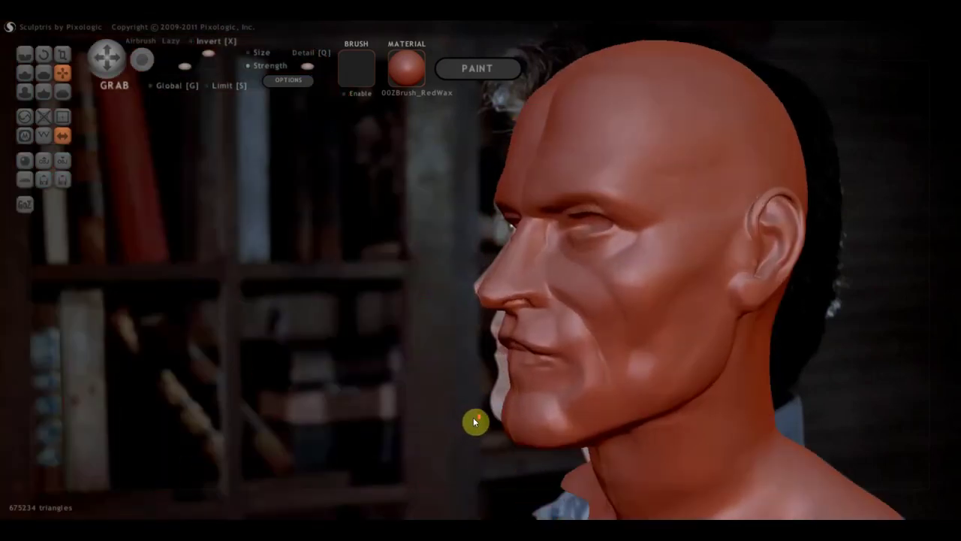
# Spin the head between full side profile and front to check the sculpt.
pyautogui.moveTo(467, 434)
pyautogui.mouseDown()
pyautogui.moveTo(489, 456)
pyautogui.moveTo(571, 483)
pyautogui.moveTo(555, 458)
pyautogui.mouseUp()
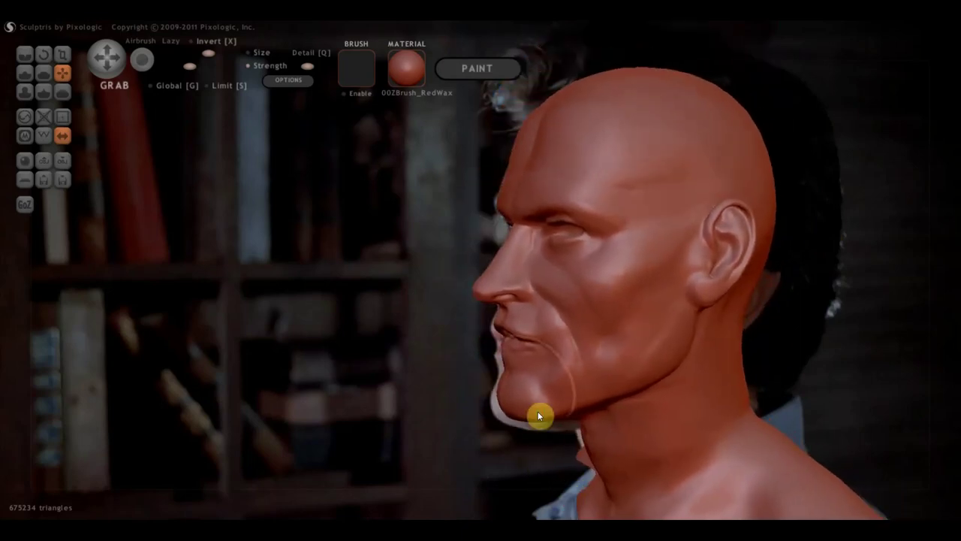
pyautogui.moveTo(796, 278)
pyautogui.mouseDown()
pyautogui.moveTo(888, 284)
pyautogui.moveTo(603, 314)
pyautogui.mouseUp()
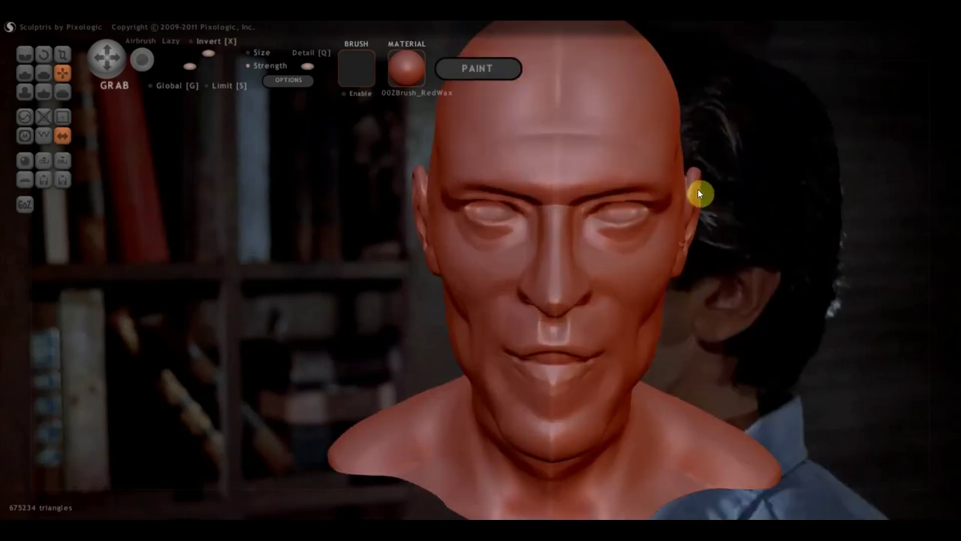
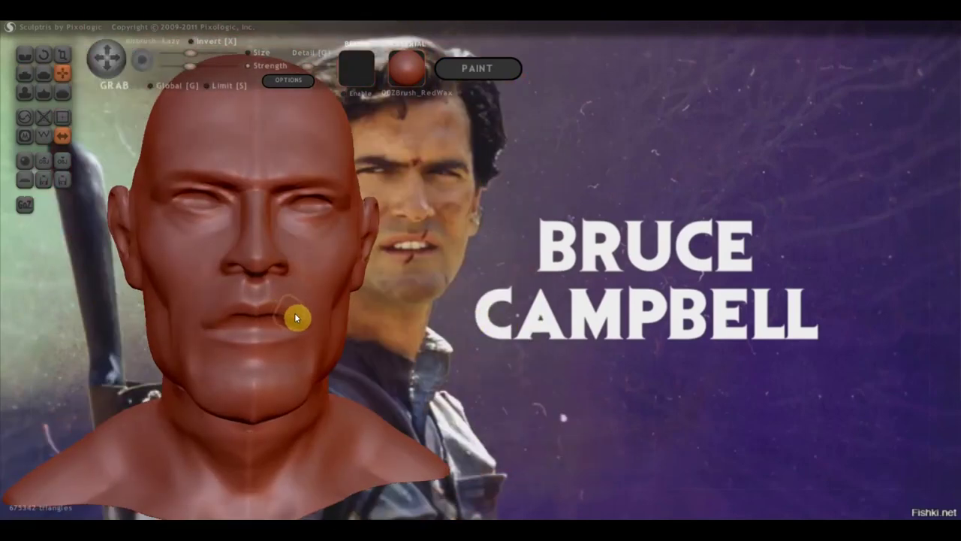
# With the Grab brush, pull the bust's left eye region up and outward, then shift it right.
pyautogui.moveTo(279, 350); pyautogui.dragTo(537, 270)
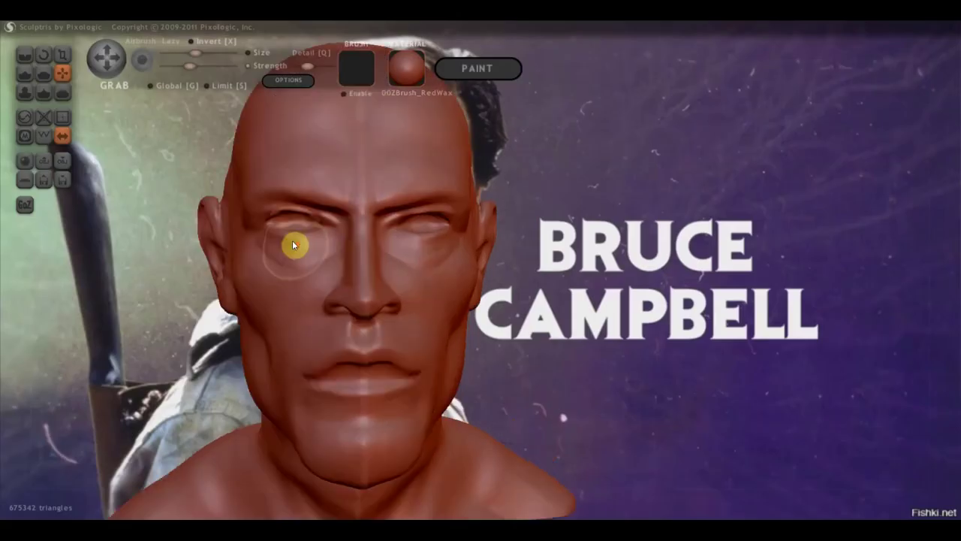
pyautogui.moveTo(293, 241); pyautogui.dragTo(269, 218)
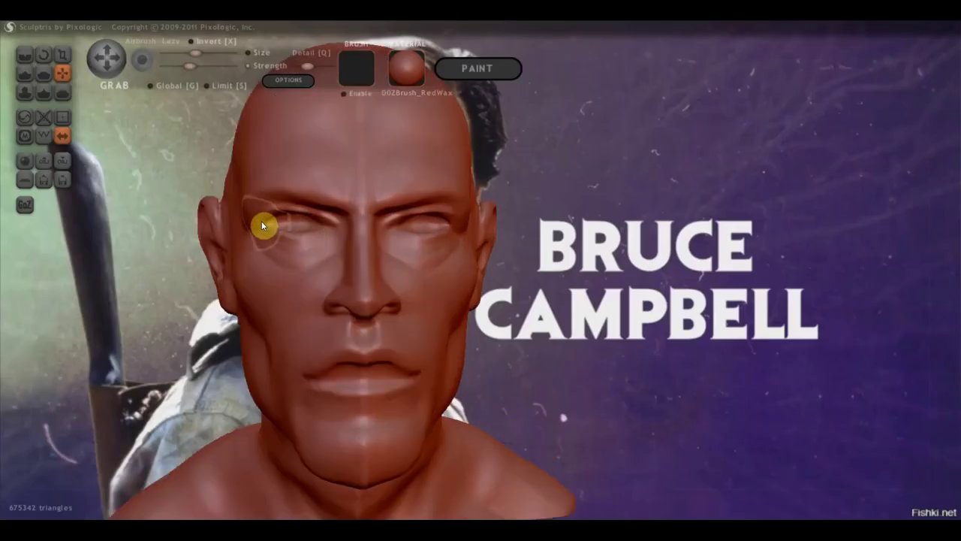
pyautogui.moveTo(263, 228); pyautogui.dragTo(324, 229)
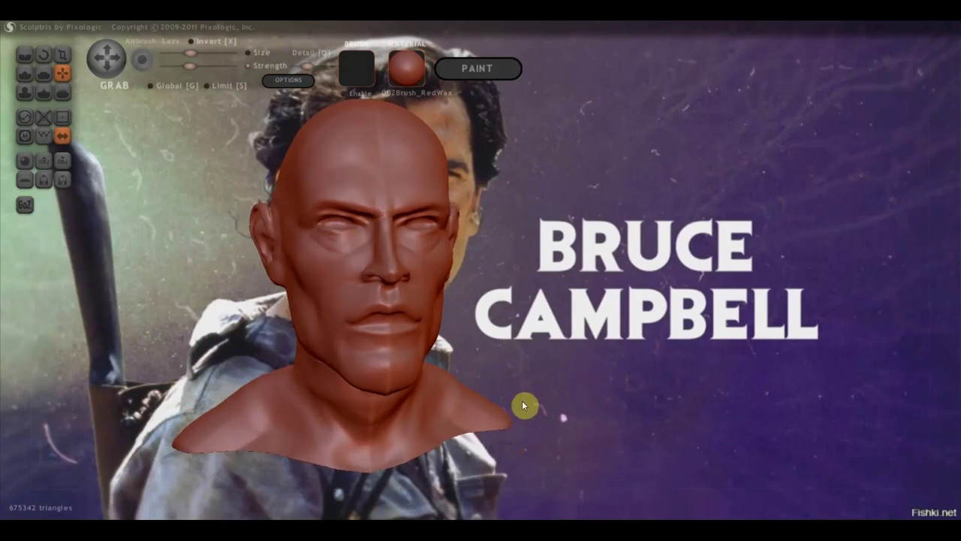
# Reshape the nose bridge with the Grab brush while viewing the bust in side profile.
pyautogui.moveTo(500, 389); pyautogui.dragTo(639, 389)
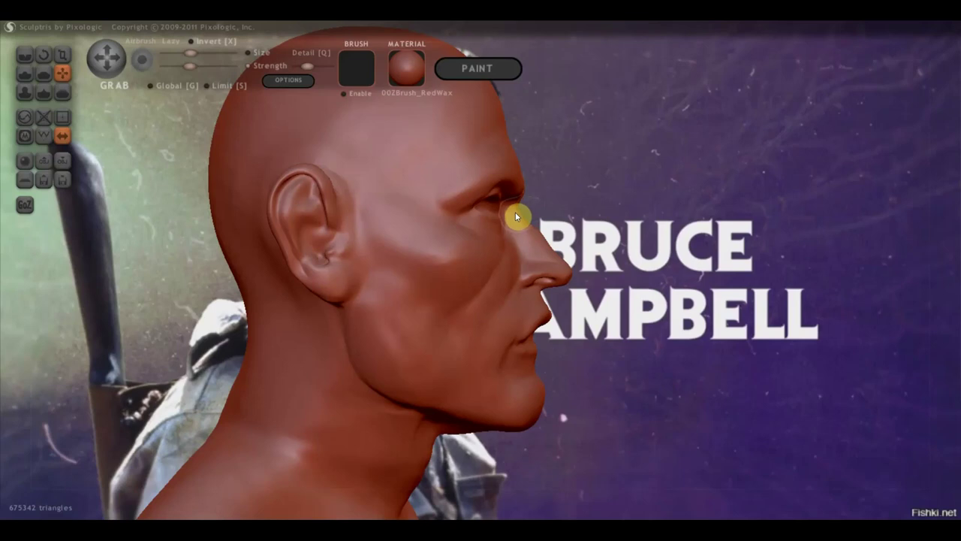
pyautogui.moveTo(516, 217); pyautogui.dragTo(538, 243)
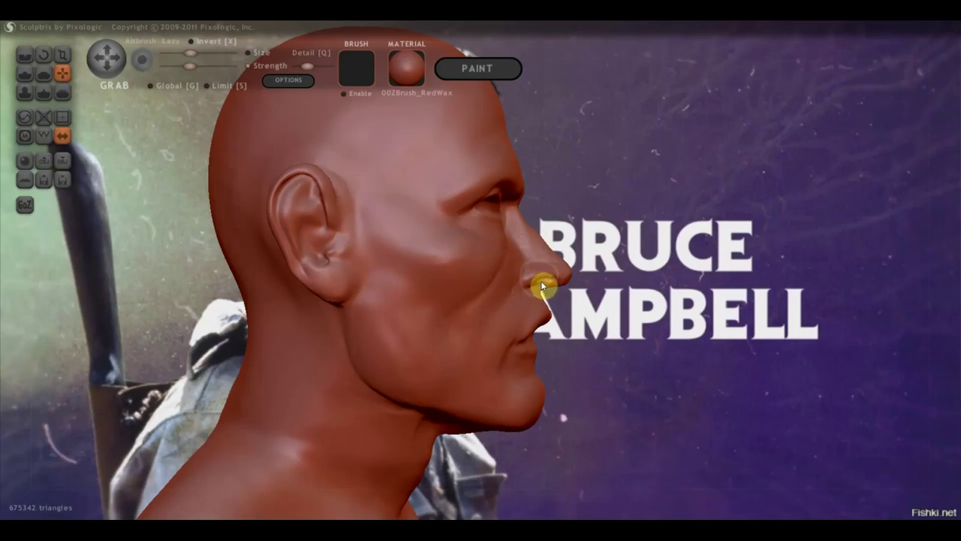
pyautogui.moveTo(539, 283); pyautogui.dragTo(375, 314, button='right')
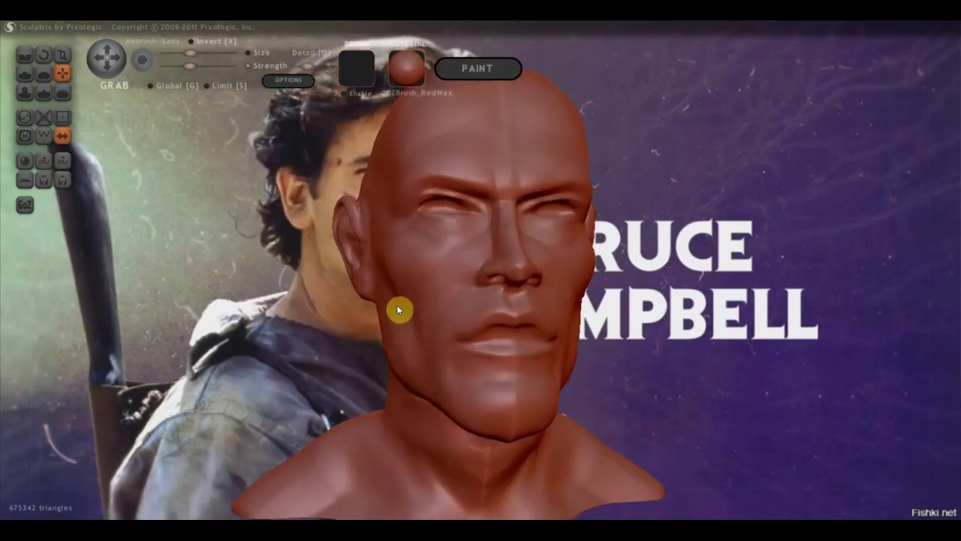
pyautogui.scroll(2, 470, 303)
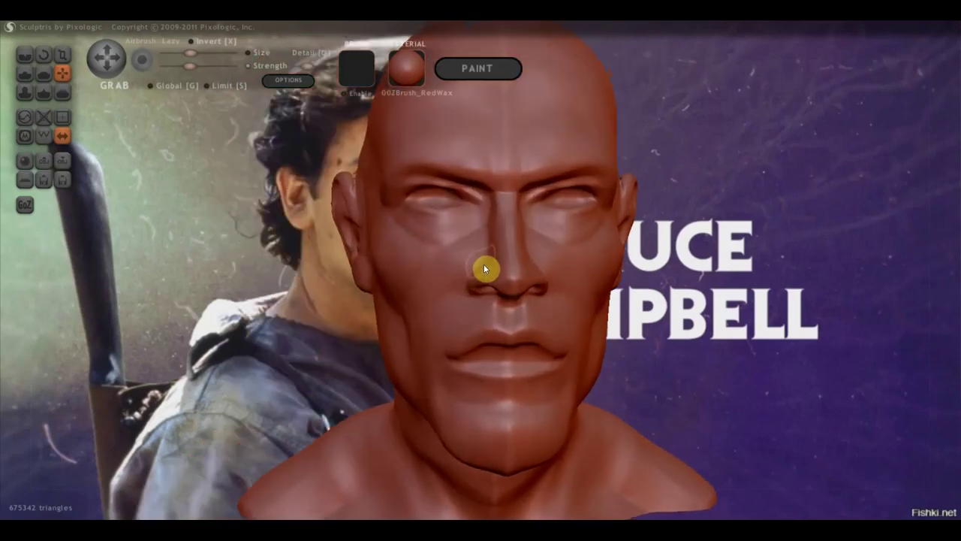
pyautogui.moveTo(502, 284); pyautogui.dragTo(591, 286, button='right')
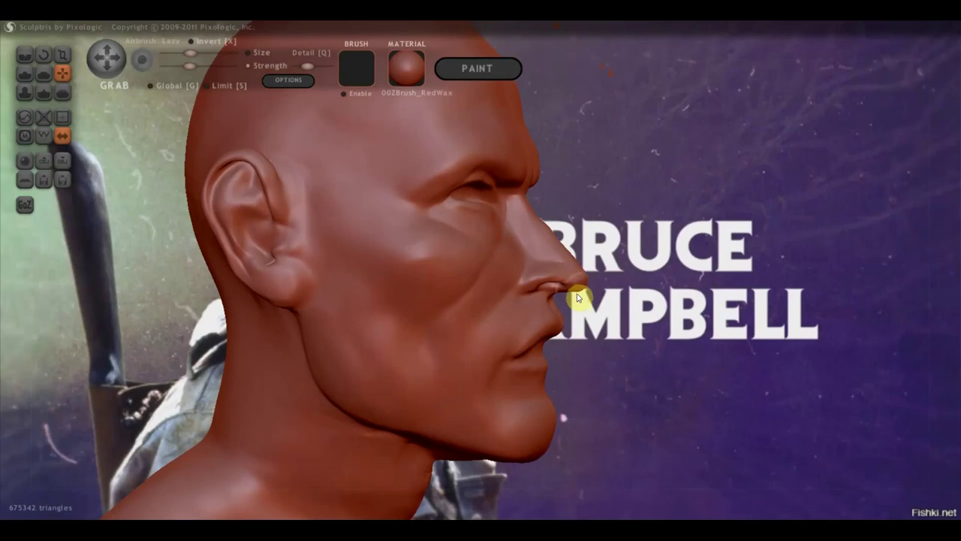
pyautogui.scroll(4, 579, 286)
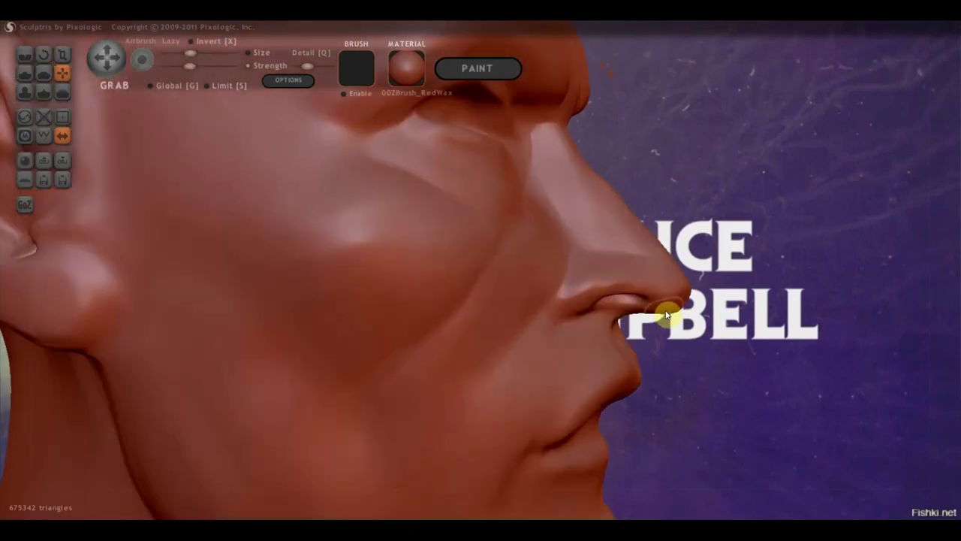
pyautogui.scroll(-3, 665, 323)
pyautogui.scroll(-1, 607, 350)
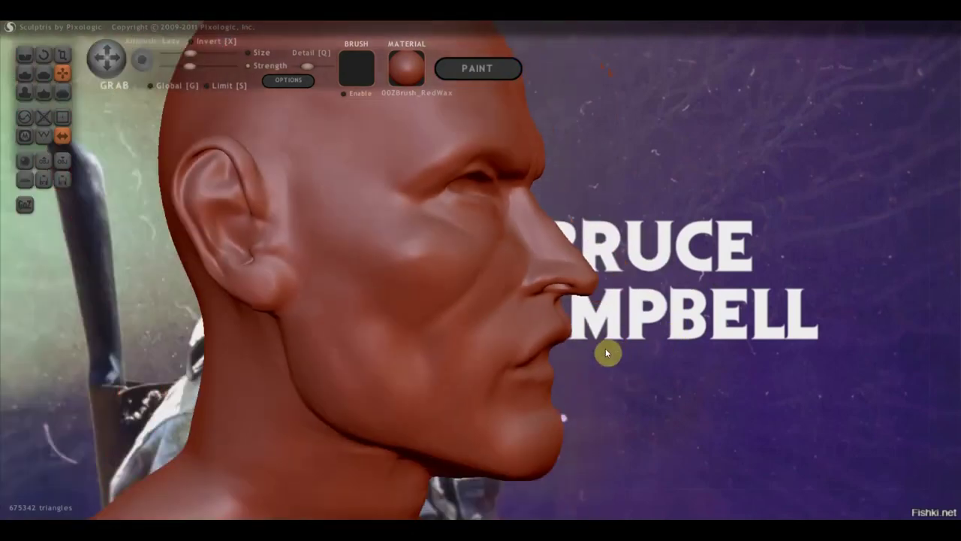
pyautogui.moveTo(564, 334); pyautogui.dragTo(398, 335)
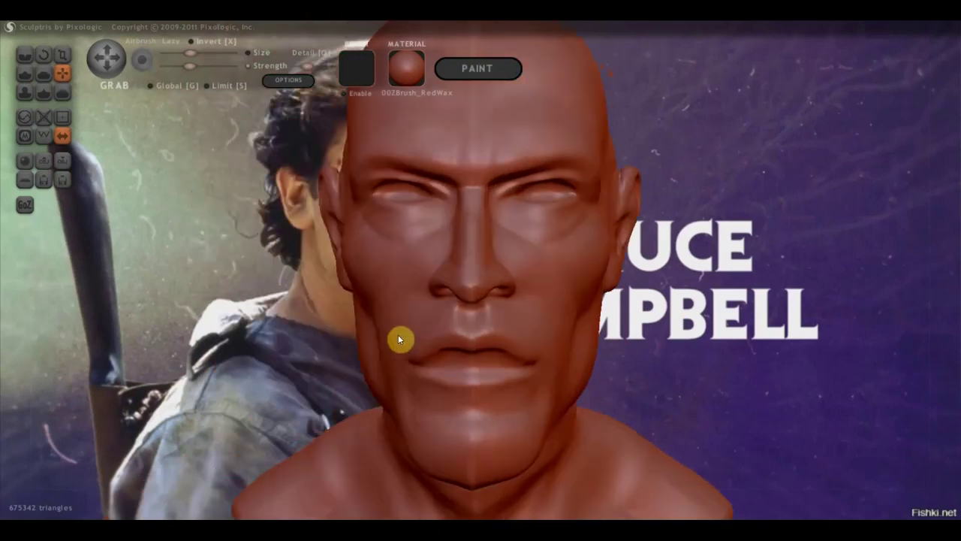
pyautogui.scroll(-2, 419, 301)
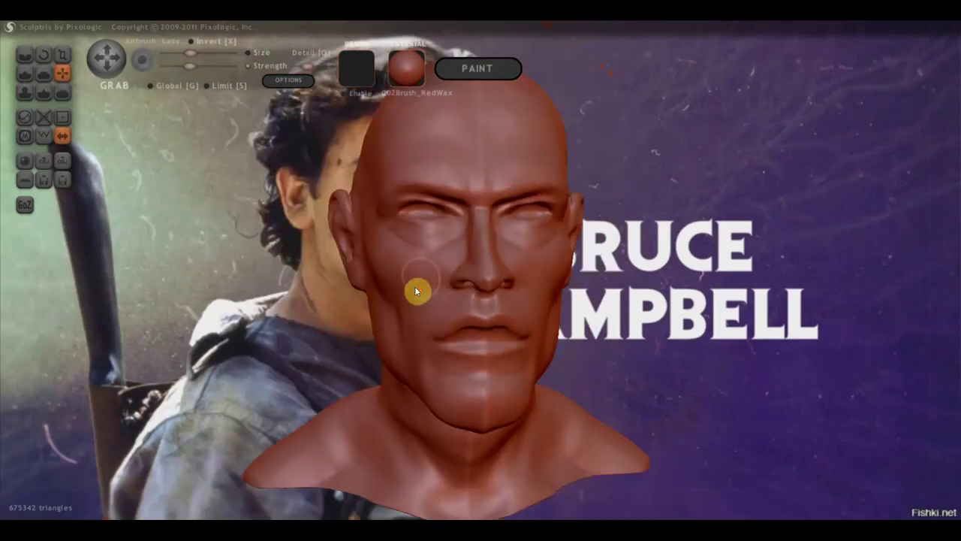
# Carve a crease into the brow above the right eye, then review it zoomed in at three-quarter view.
pyautogui.moveTo(431, 253); pyautogui.dragTo(466, 338, button='right')
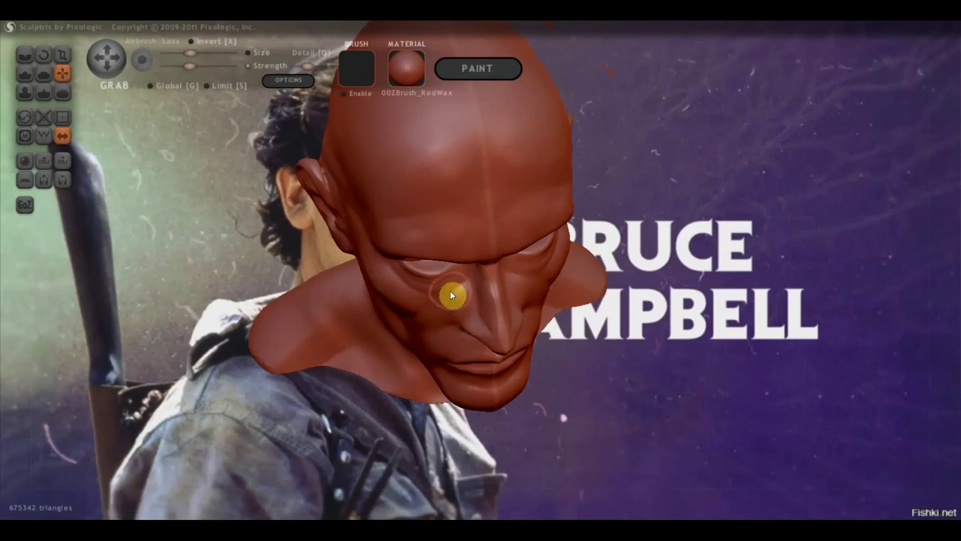
pyautogui.moveTo(473, 303)
pyautogui.mouseDown(button='right')
pyautogui.moveTo(468, 203)
pyautogui.moveTo(481, 184)
pyautogui.mouseUp(button='right')
pyautogui.moveTo(481, 184)
pyautogui.mouseDown()
pyautogui.moveTo(423, 171)
pyautogui.moveTo(467, 176)
pyautogui.moveTo(455, 170)
pyautogui.mouseUp()
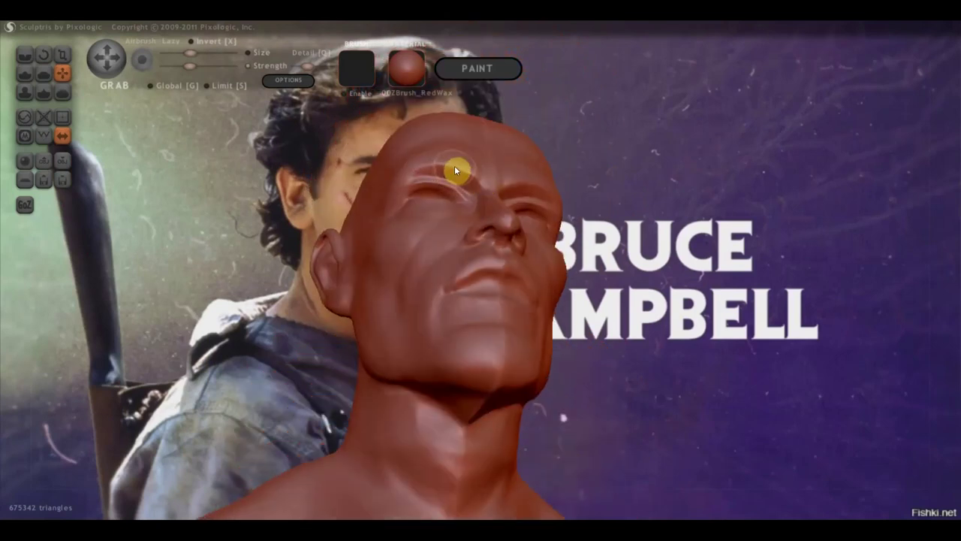
pyautogui.moveTo(455, 168)
pyautogui.mouseDown(button='right')
pyautogui.moveTo(591, 228)
pyautogui.moveTo(579, 295)
pyautogui.moveTo(520, 287)
pyautogui.mouseUp(button='right')
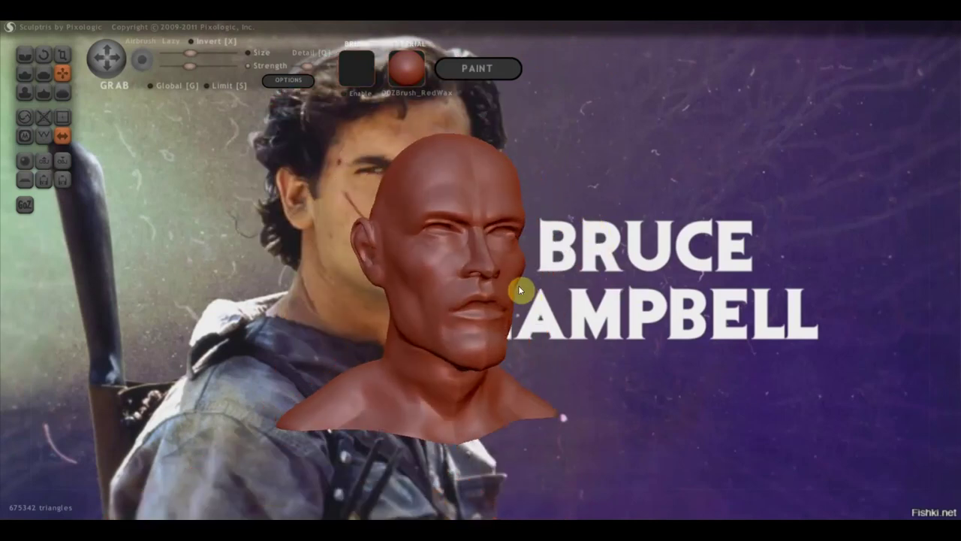
pyautogui.scroll(1, 525, 289)
pyautogui.scroll(3, 533, 293)
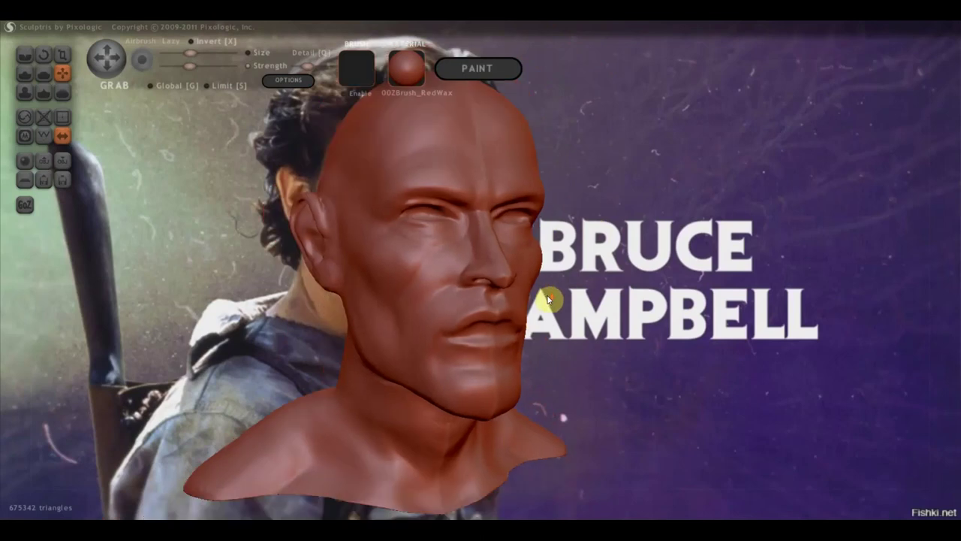
pyautogui.moveTo(607, 325); pyautogui.dragTo(604, 320, button='right')
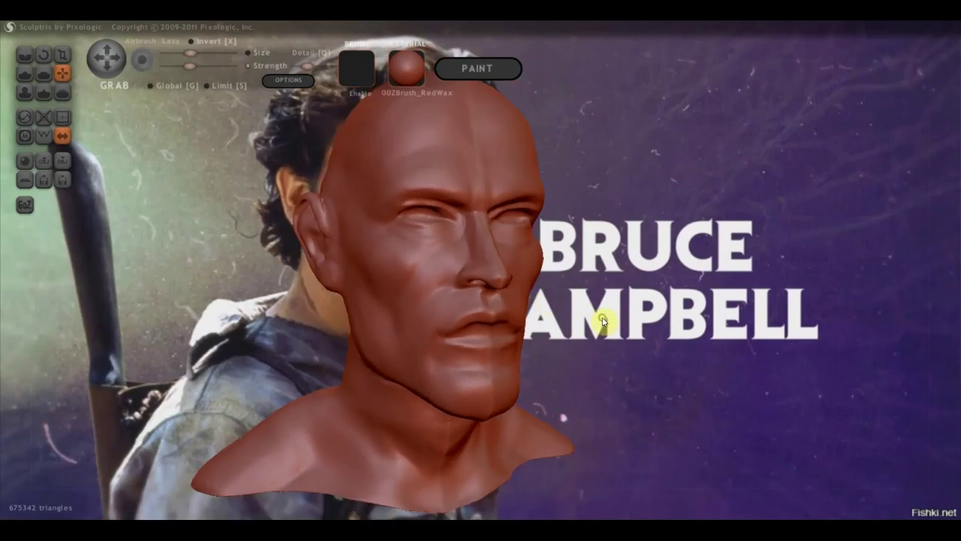